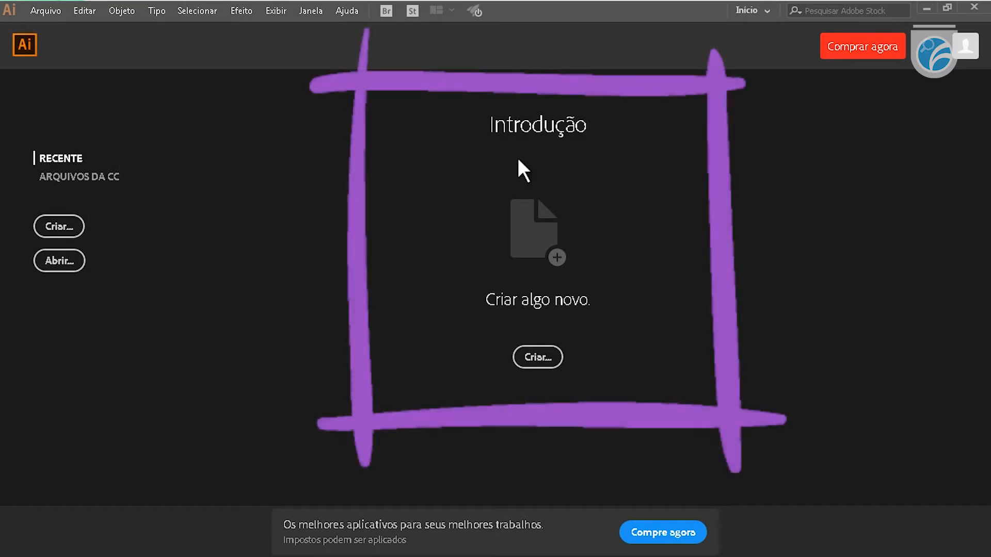
Start a new document and browse the preset categories Salvo, Dispositivos móveis, Web, Impressão, Filme e vídeo, and Arte e ilustração
left_click(538, 357)
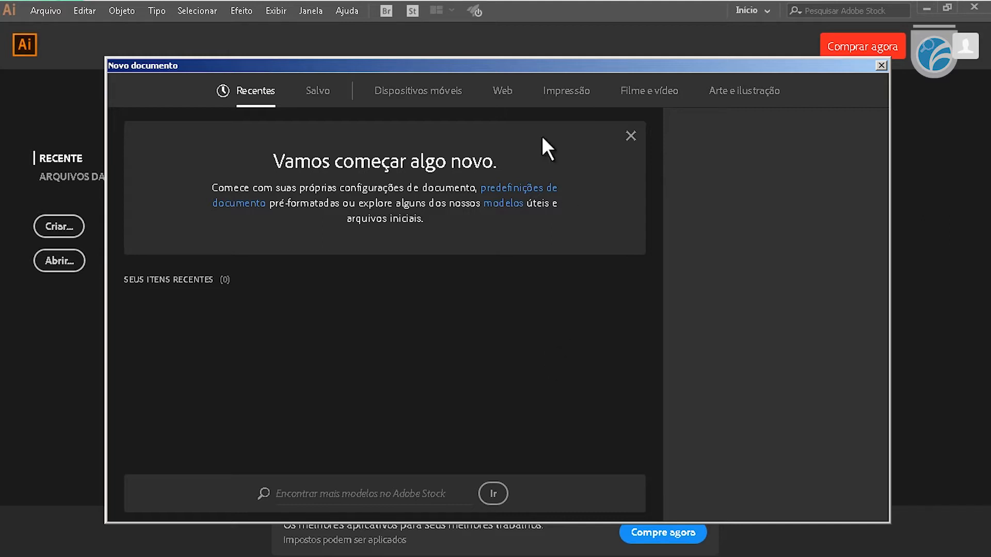
left_click_drag(593, 66, 584, 51)
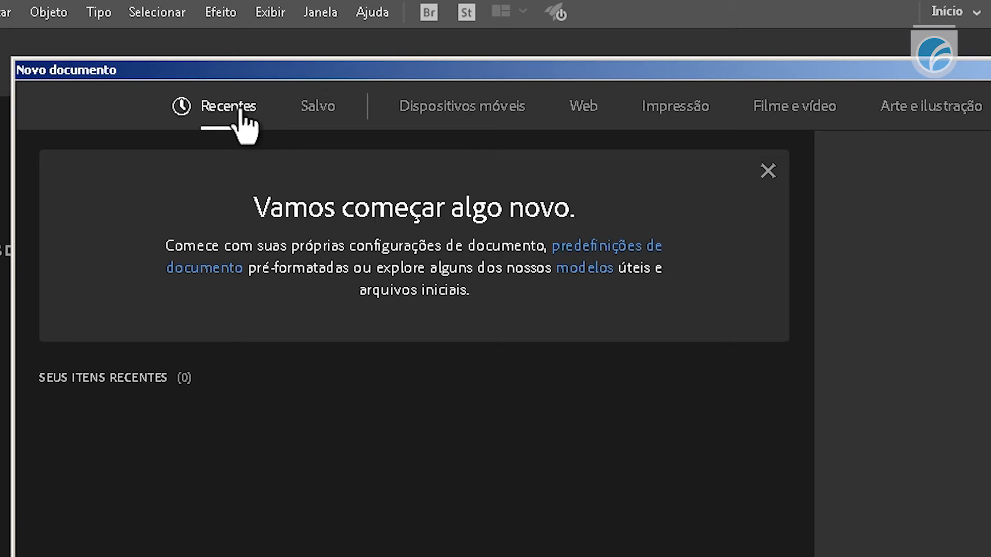
left_click(318, 111)
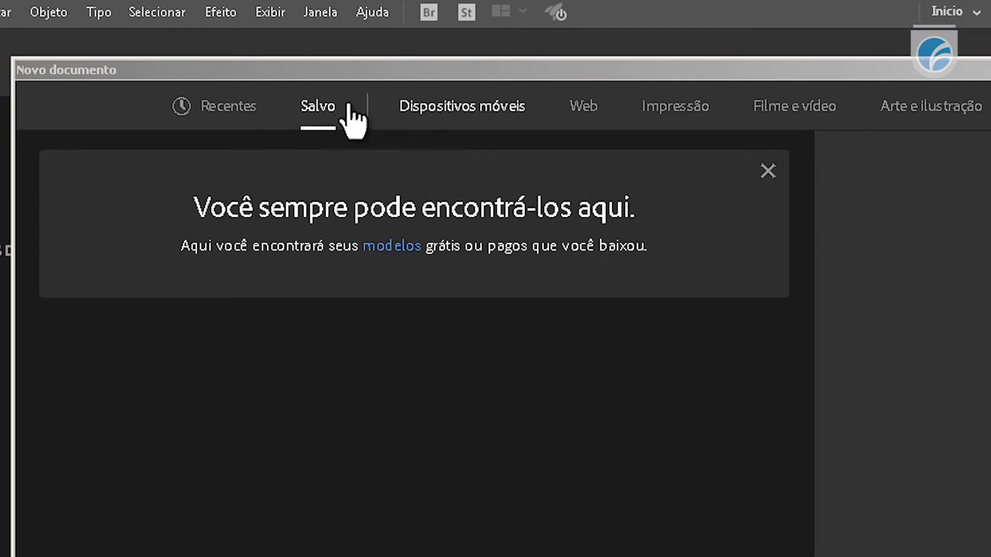
left_click(428, 115)
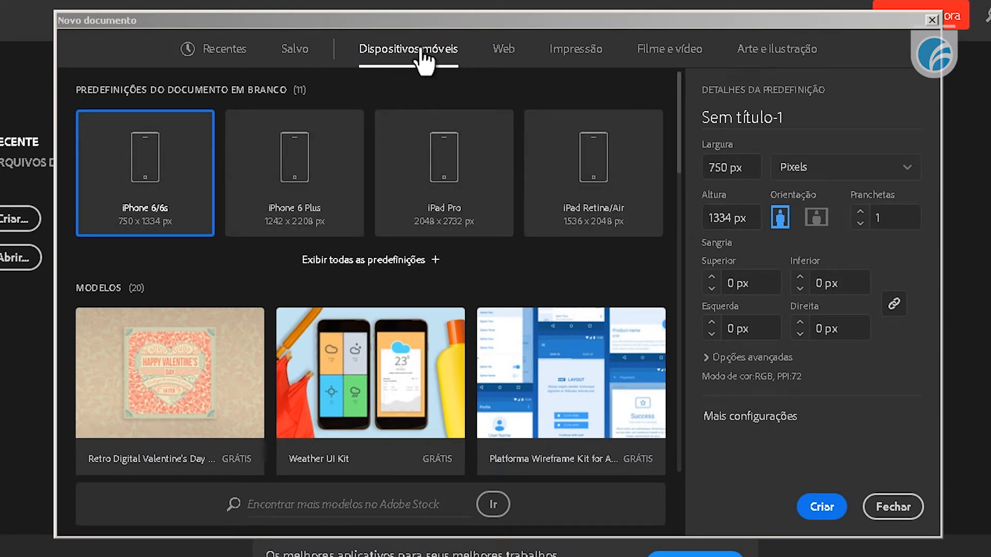
left_click(508, 52)
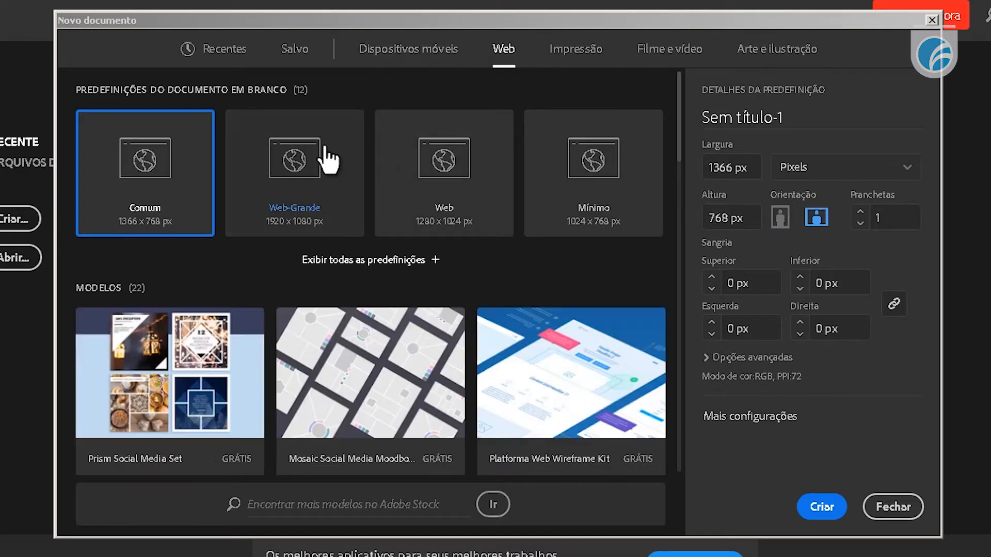
left_click(571, 58)
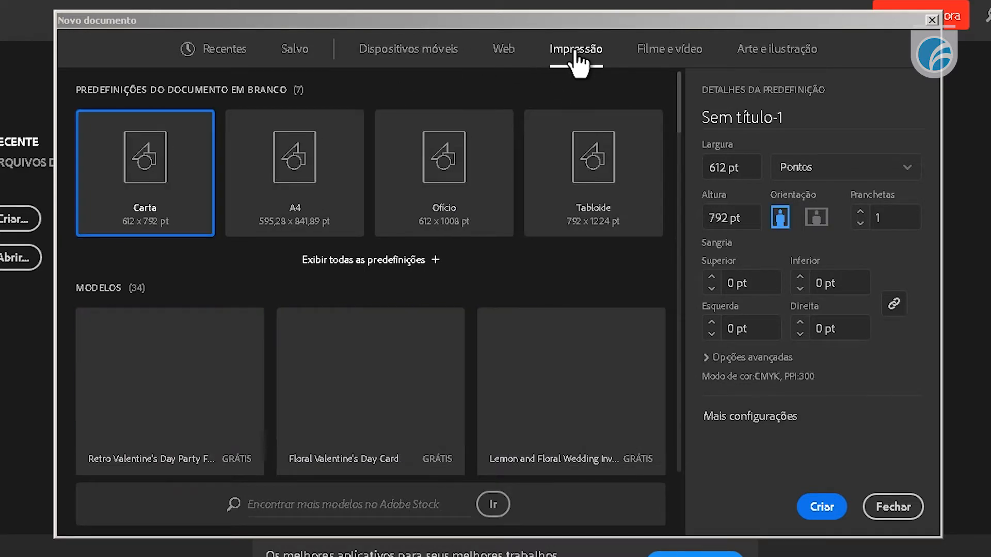
left_click(685, 61)
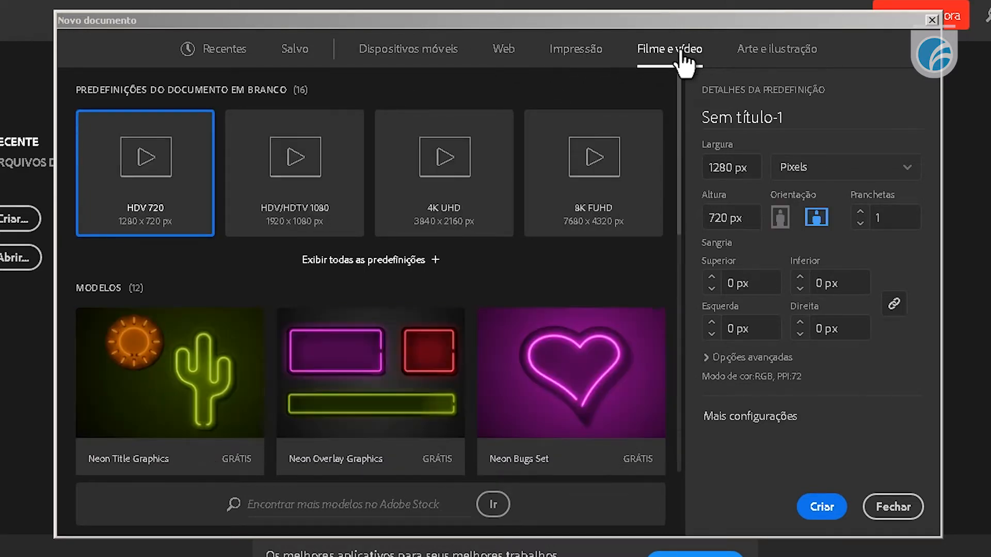
left_click(777, 52)
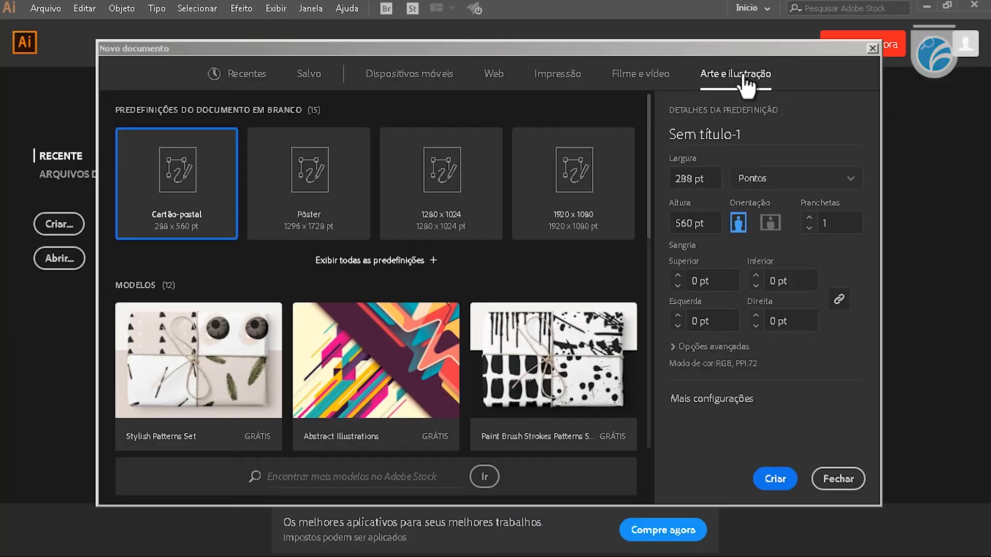
Choose the Web-Grande 1920 x 1080 px preset from the Web category
left_click(495, 76)
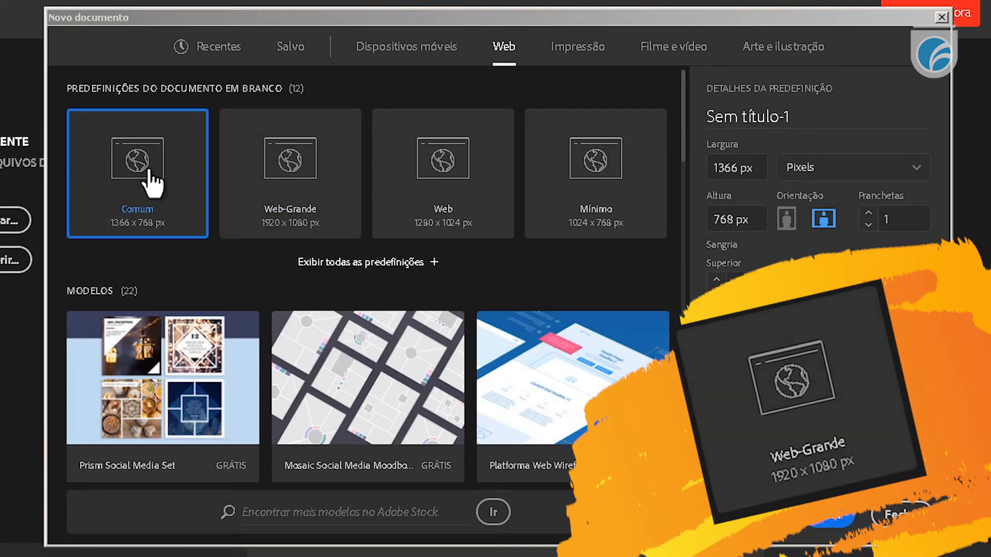
left_click(310, 178)
left_click(181, 181)
left_click(325, 166)
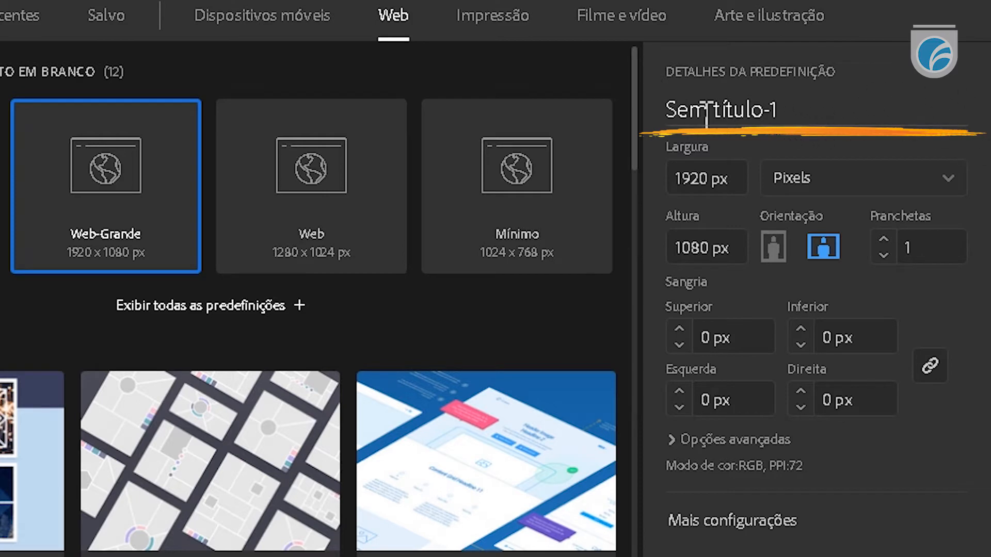
Review the document's title and artboard settings, and choose Pixels as its unit
left_click_drag(667, 110, 801, 109)
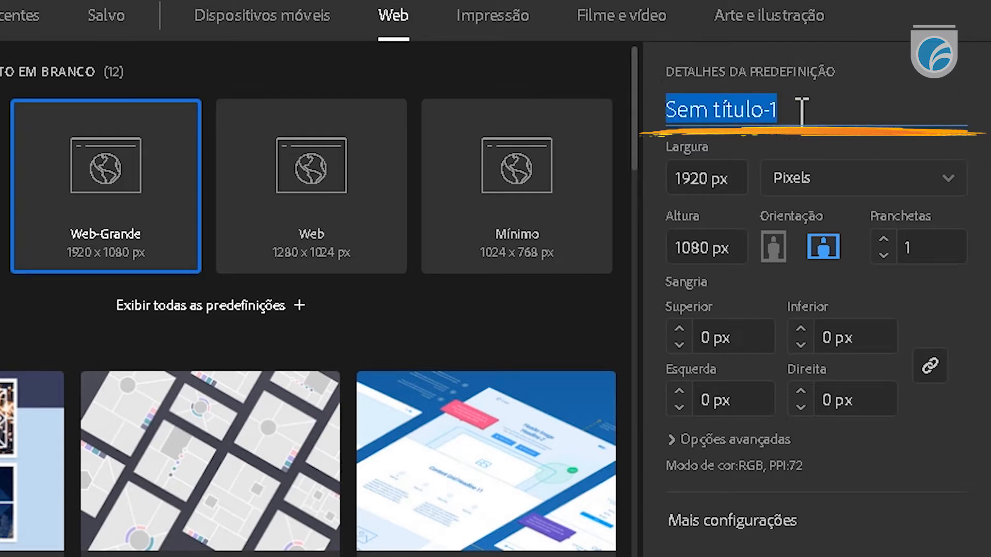
left_click(802, 110)
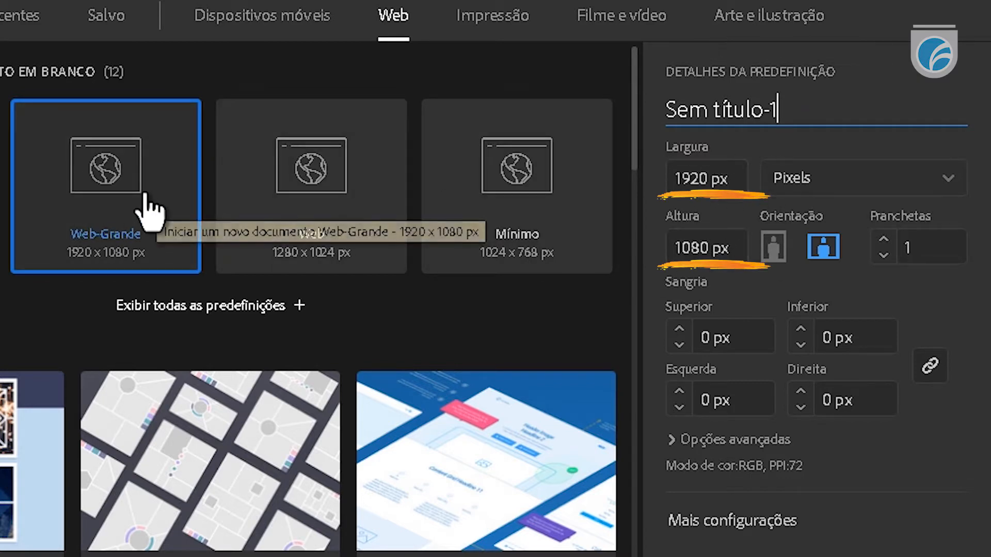
left_click(954, 182)
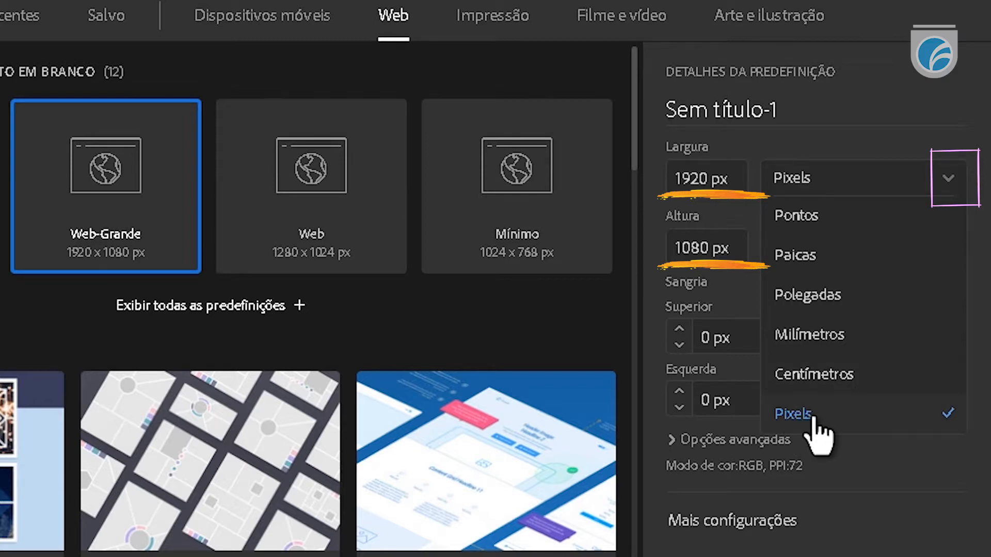
left_click(793, 414)
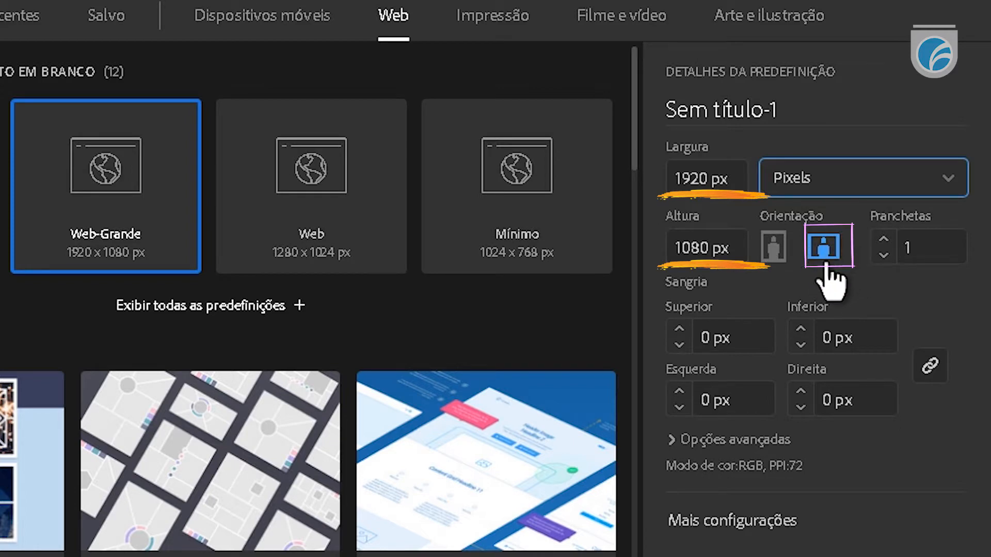
left_click(883, 239)
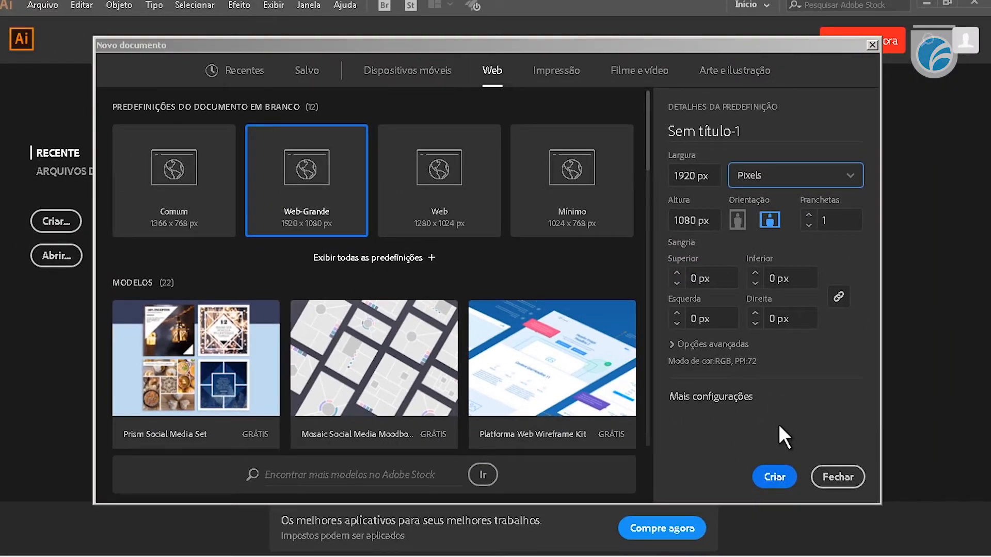
Create the document and dismiss the welcome tour
left_click(778, 479)
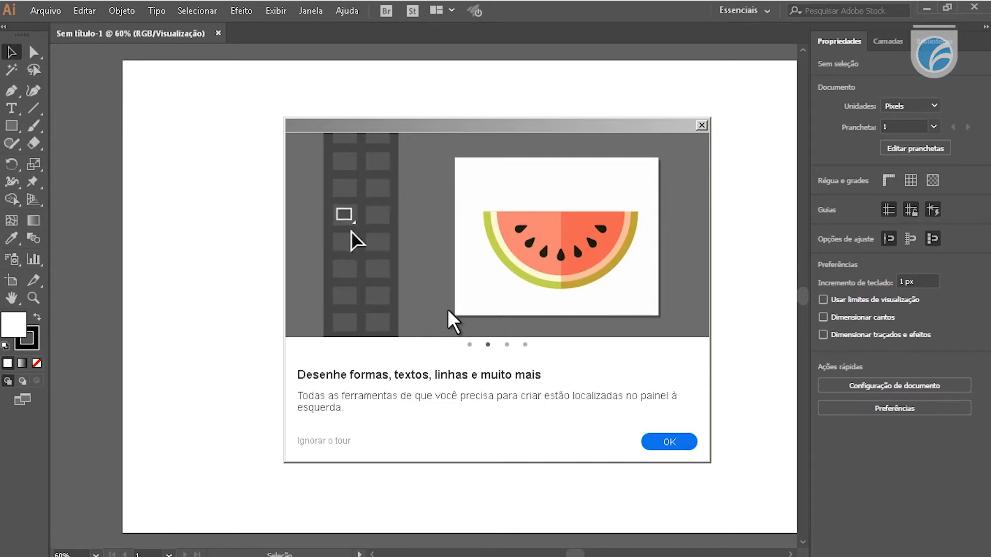
left_click_drag(495, 129, 471, 114)
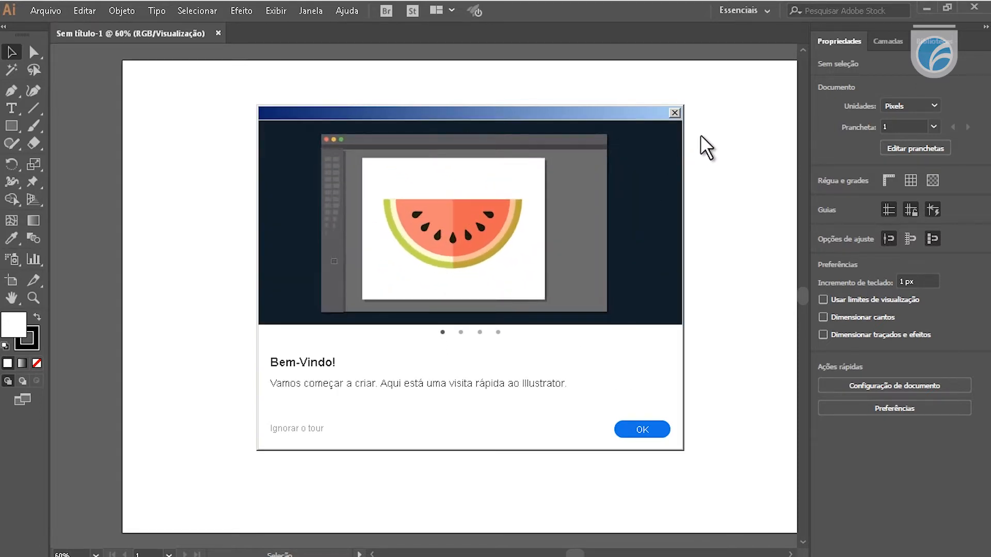
left_click(642, 430)
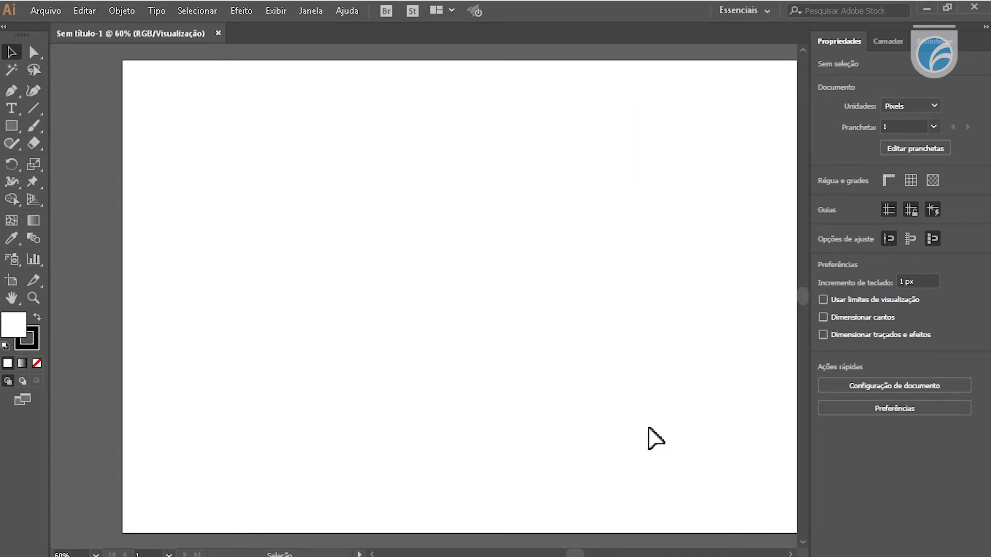
Pan the view around the artboard with the temporary Hand tool
left_click_drag(736, 244, 688, 245)
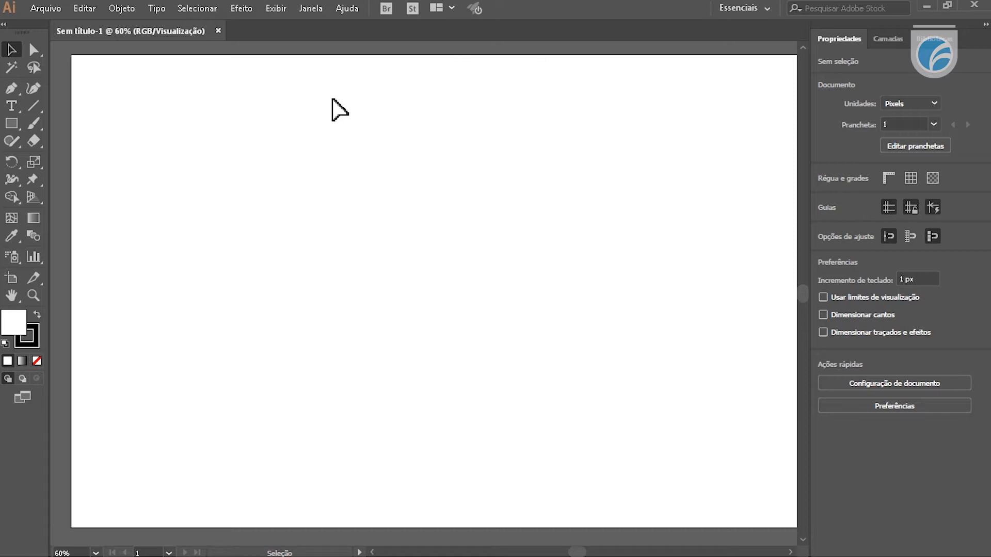
key("space")
left_click_drag(478, 192, 448, 201)
left_click_drag(358, 200, 594, 210)
left_click_drag(503, 199, 454, 199)
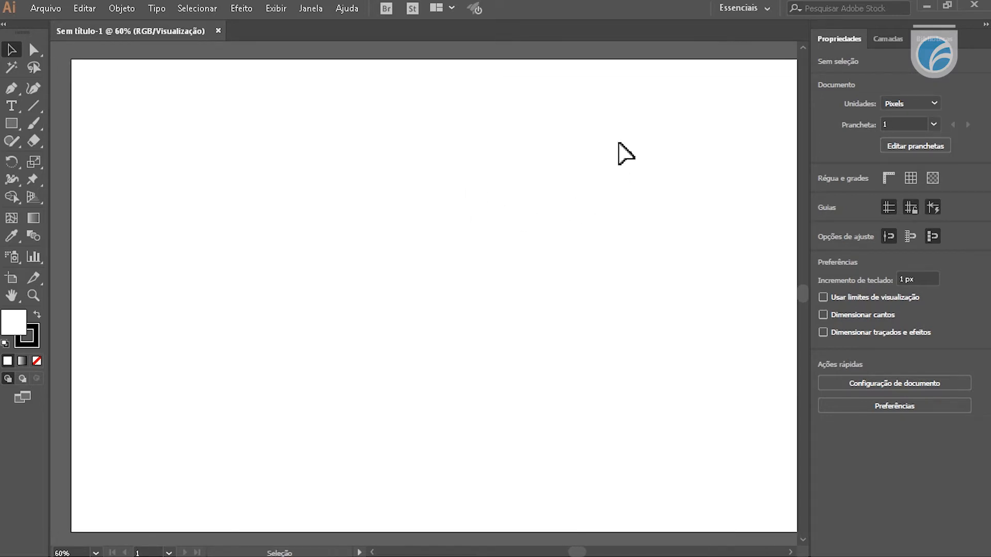
key("space")
left_click_drag(471, 214, 400, 266)
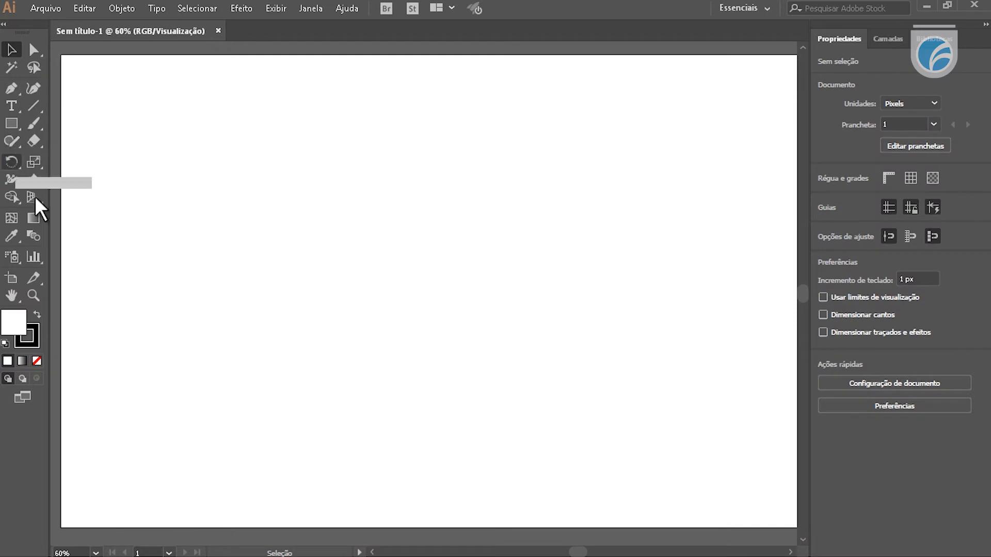
Zoom in to 150% near the artboard's upper-left corner with the Zoom tool and pan around it
key("z")
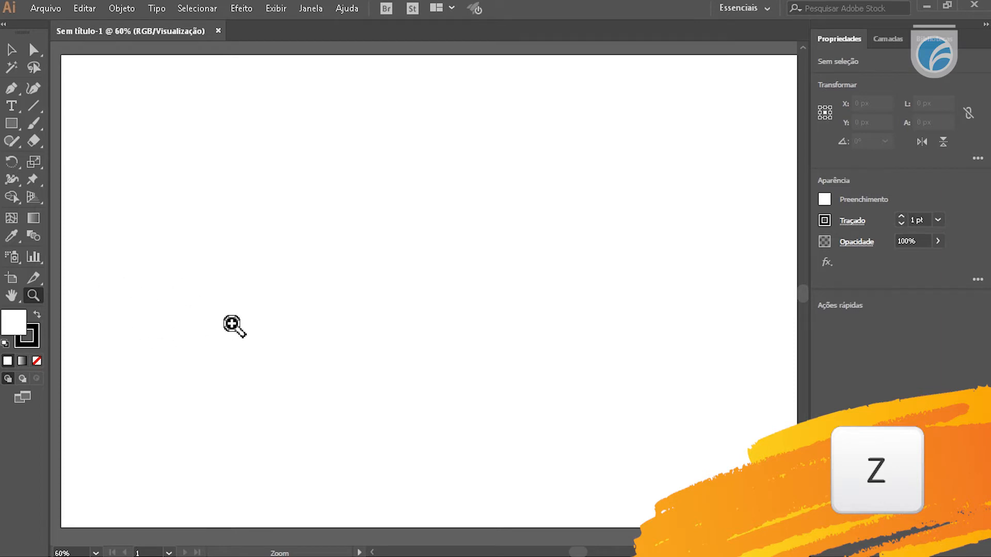
left_click(275, 198)
left_click(275, 199)
left_click(275, 199)
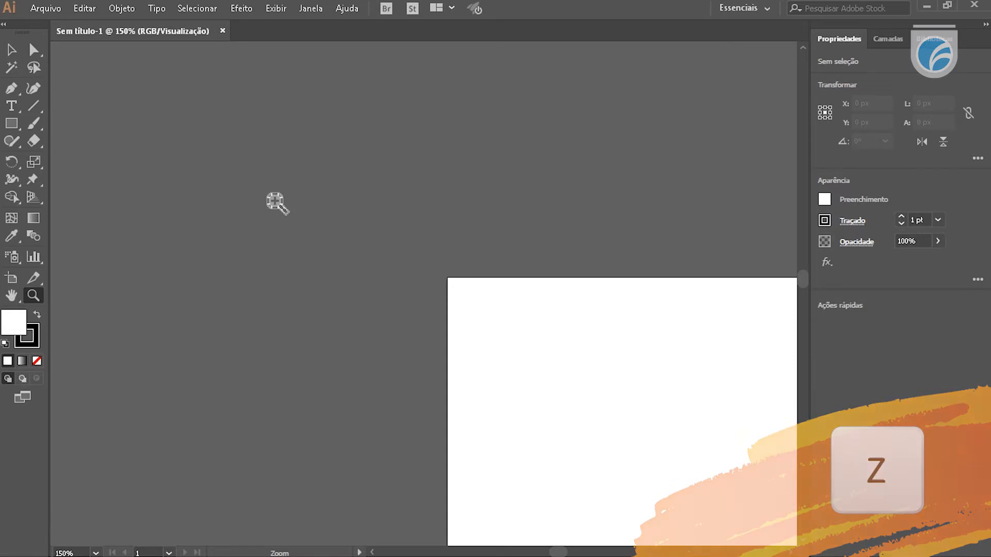
key("space")
mouse_move(547, 376)
left_mouse_down()
mouse_move(420, 338)
mouse_move(171, 136)
left_mouse_up()
left_click_drag(348, 278, 288, 259)
left_click_drag(217, 202, 380, 294)
mouse_move(189, 180)
left_mouse_down()
mouse_move(397, 286)
mouse_move(369, 253)
left_mouse_up()
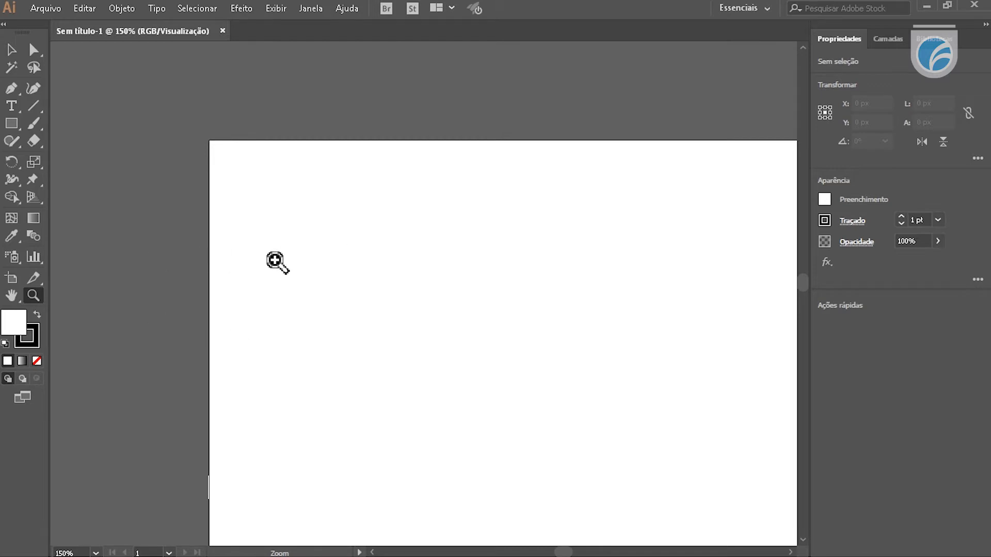
Zoom in to 300% with the Zoom tool, zoom back out to 25%, and bring the whole artboard into view
key("alt")
left_click(311, 260)
left_click(302, 241)
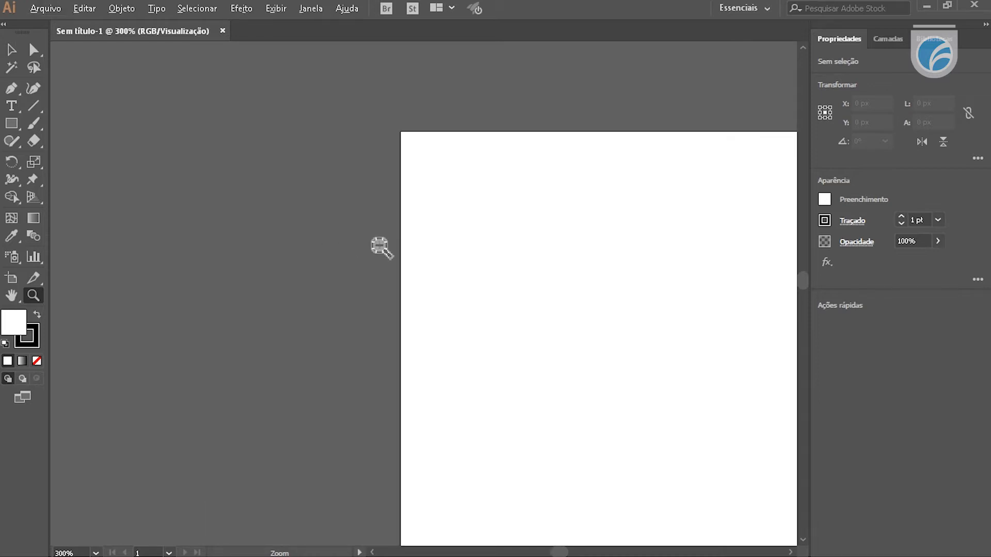
left_click(478, 225, "alt")
left_click(478, 225, "alt")
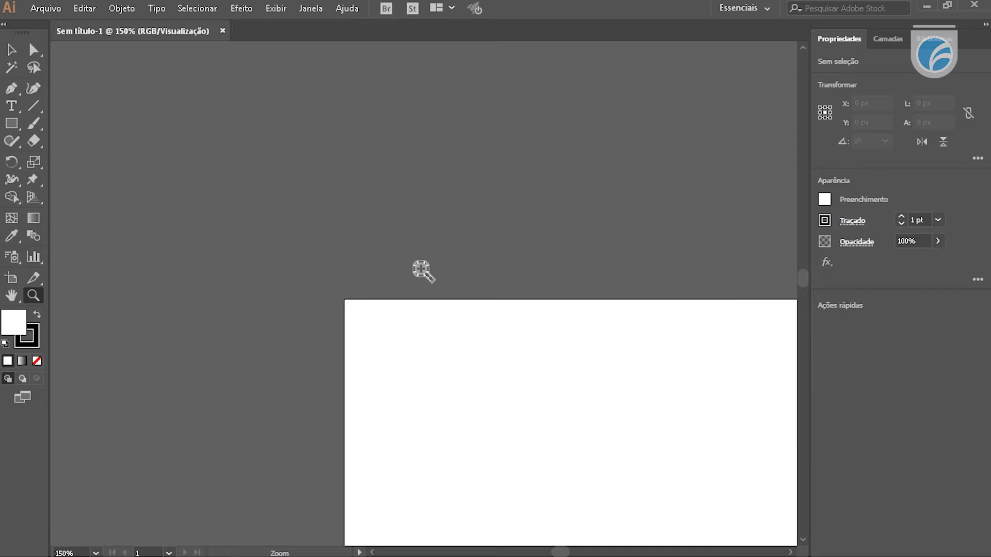
left_click(417, 308, "alt")
left_click(418, 310, "alt")
left_click(417, 309, "alt")
left_click(418, 309, "alt")
left_click(417, 308, "alt")
left_click_drag(537, 322, 401, 255)
left_click_drag(444, 282, 387, 326)
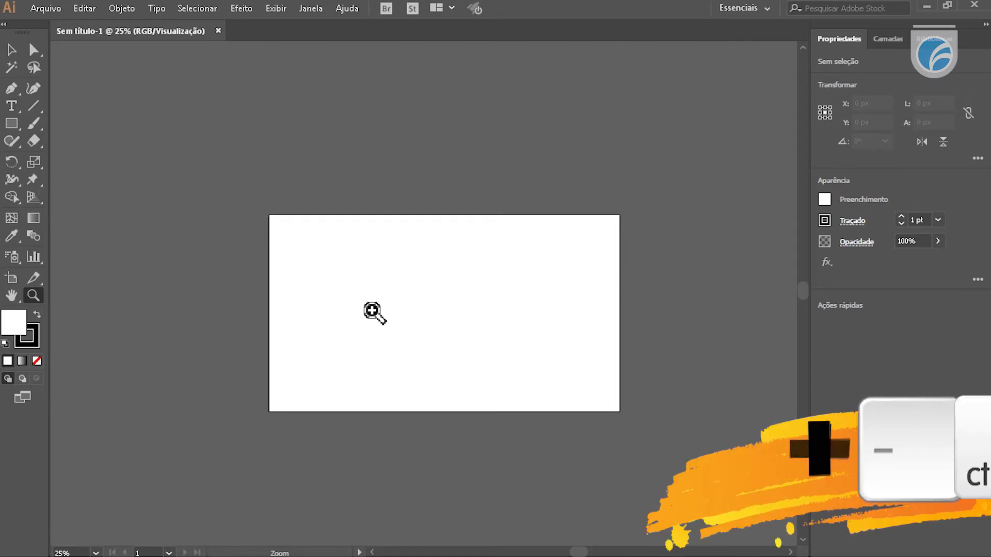
Zoom the artboard in and out repeatedly between 25% and 50%, ending at 50%
key("ctrl")
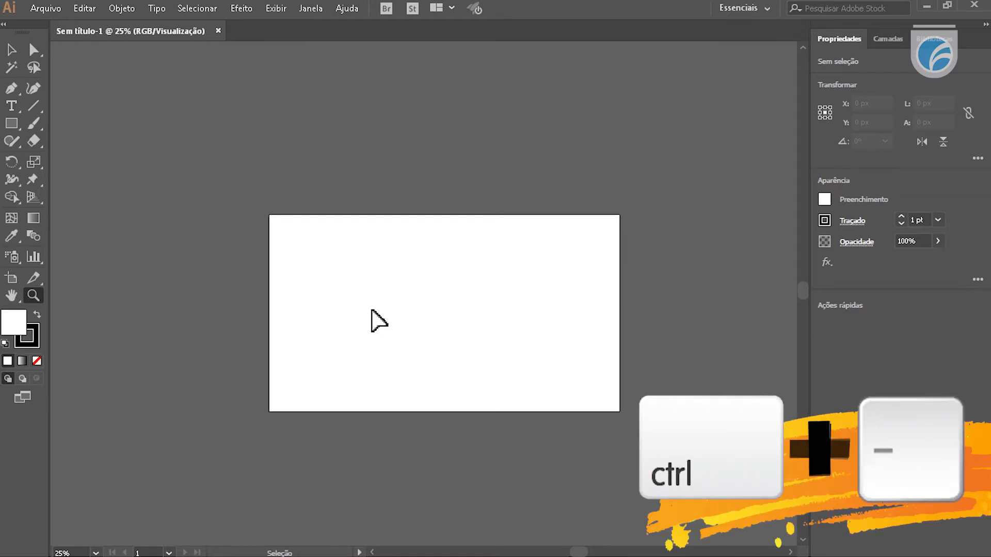
key("ctrl+plus")
key("ctrl+plus")
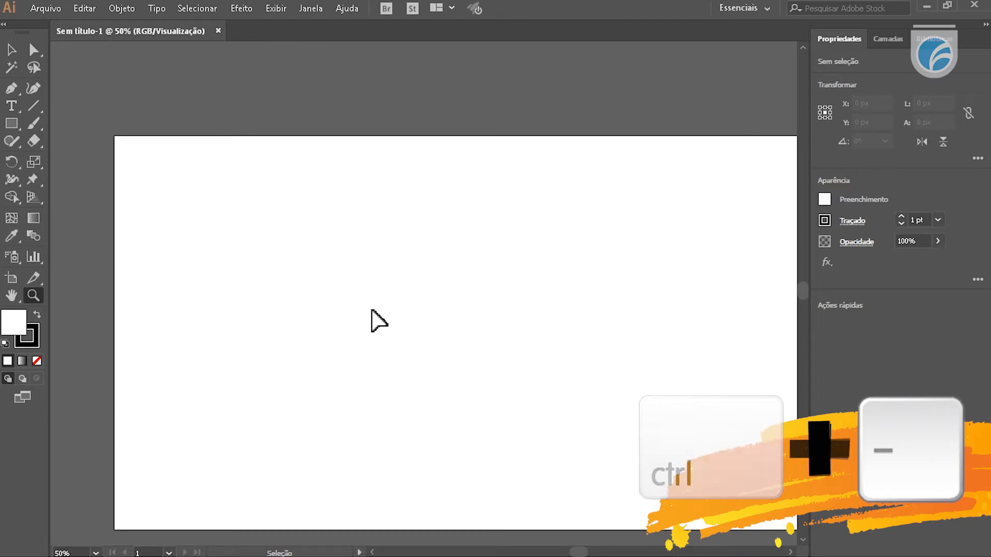
key("ctrl+minus")
key("ctrl+minus")
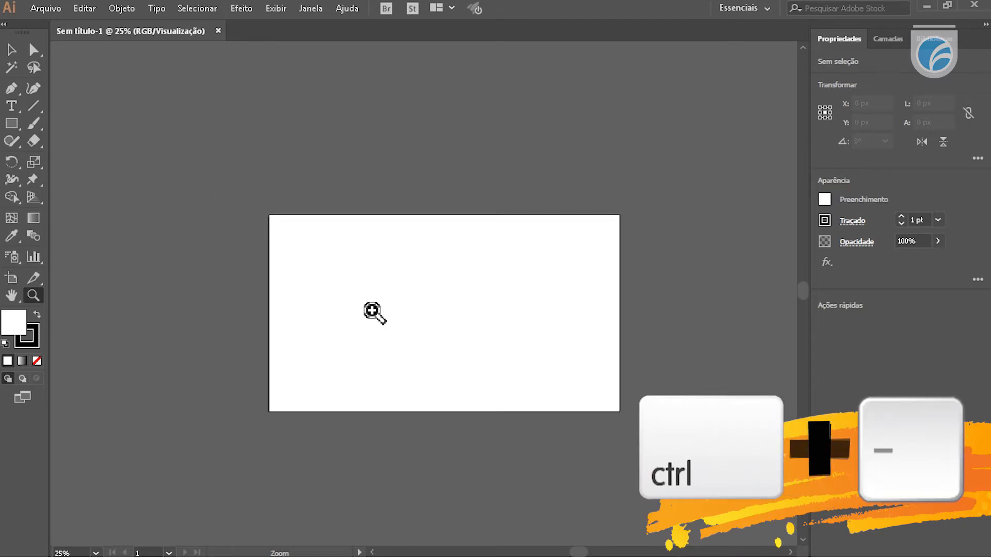
key("ctrl+plus")
key("ctrl+plus")
key("ctrl+minus")
key("ctrl+minus")
key("ctrl+plus")
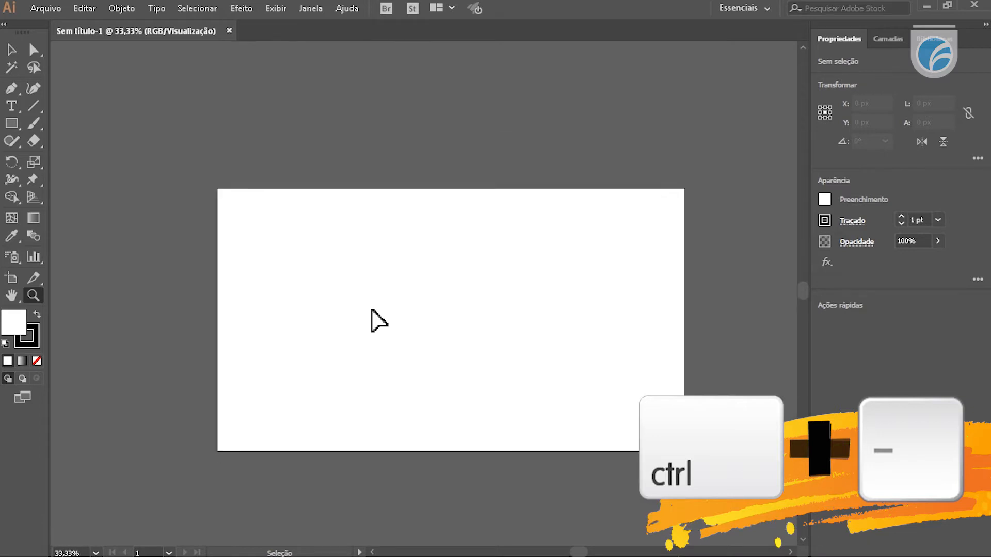
key("ctrl+plus")
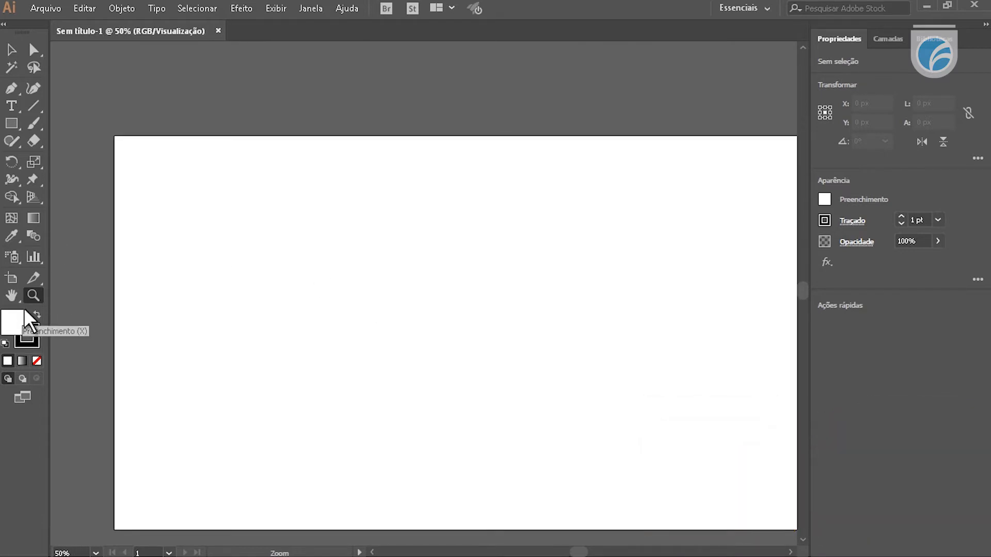
Activate the Selection tool, practise zooming in and out, and fit the artboard in the window at 50%
left_click(11, 50)
key("ctrl+plus")
key("ctrl+plus")
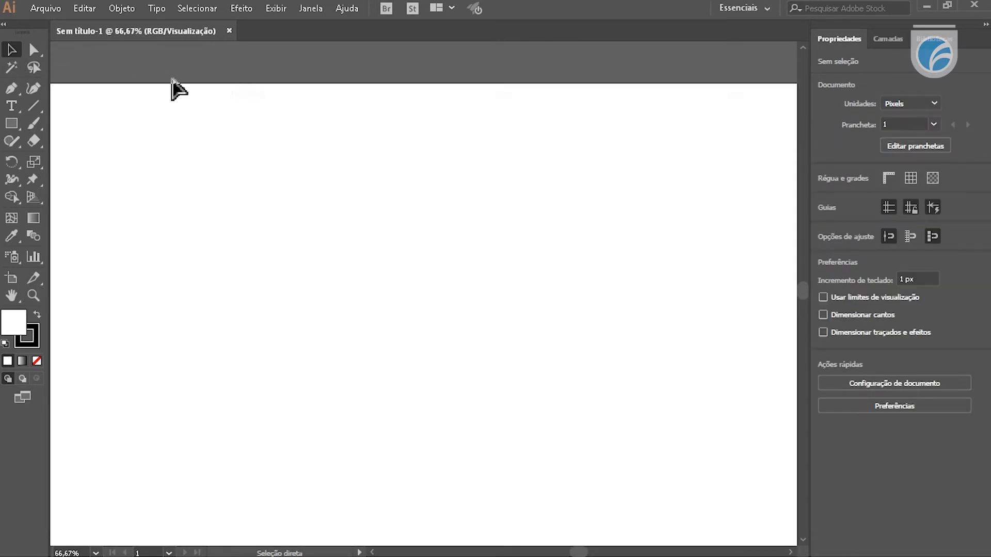
key("ctrl+minus")
key("ctrl+minus")
key("ctrl+minus")
key("ctrl+plus")
key("ctrl+plus")
key("ctrl+minus")
key("ctrl+minus")
key("ctrl+plus")
key("space")
left_click_drag(290, 170, 255, 135)
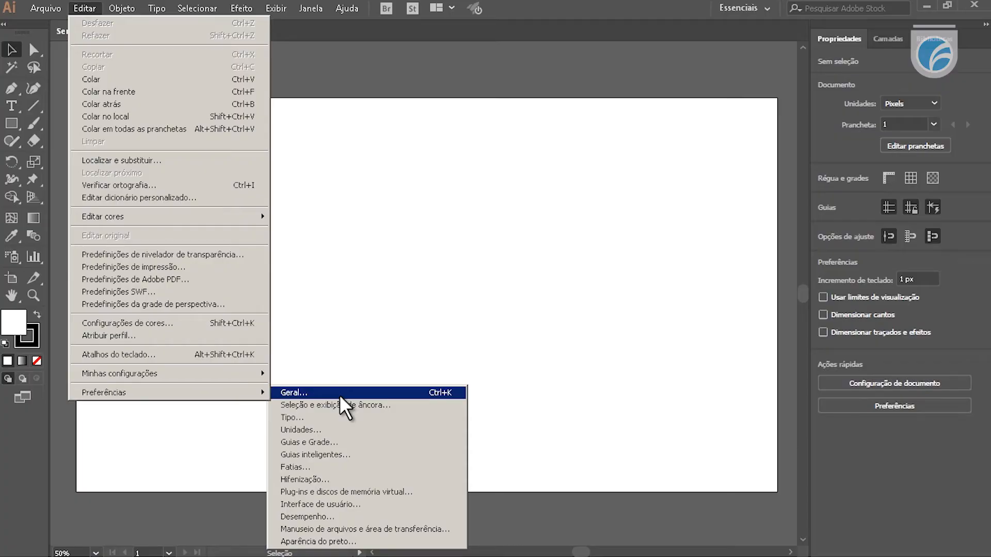
Open the general preferences and look through the categories from Geral to Plug-ins e discos de memória virtual
left_click(339, 395)
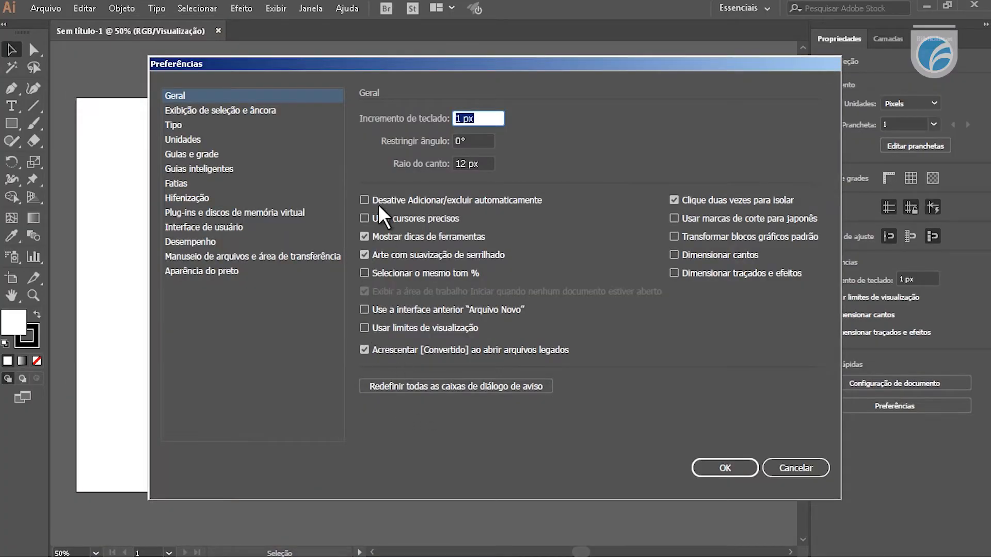
left_click_drag(404, 62, 363, 60)
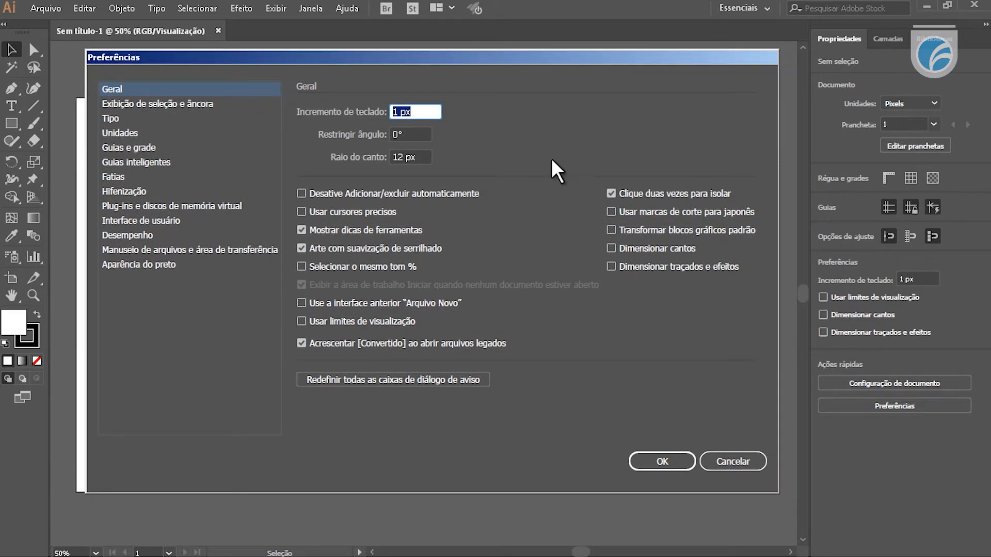
left_click(200, 104)
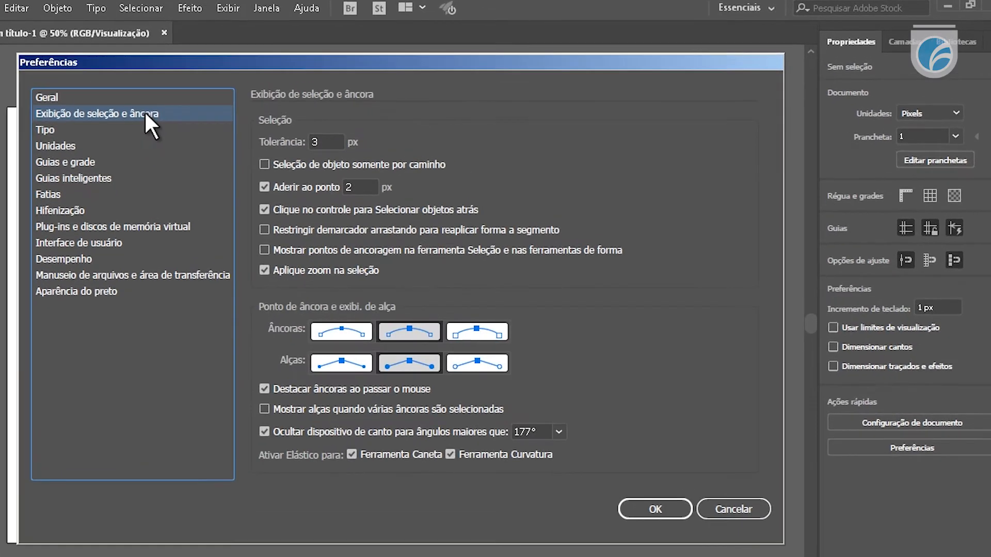
left_click(92, 97)
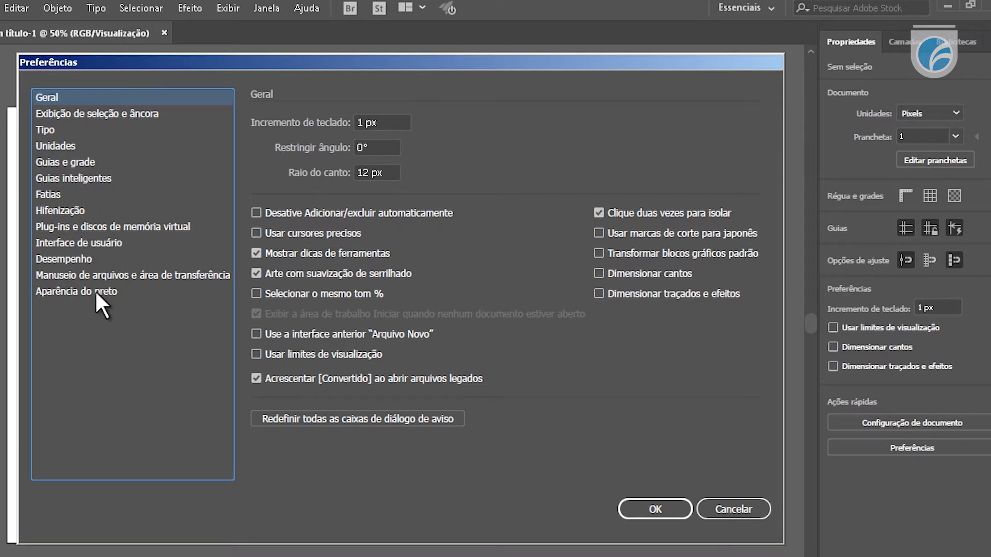
left_click(69, 114)
left_click(64, 130)
left_click(67, 146)
left_click(72, 162)
left_click(74, 179)
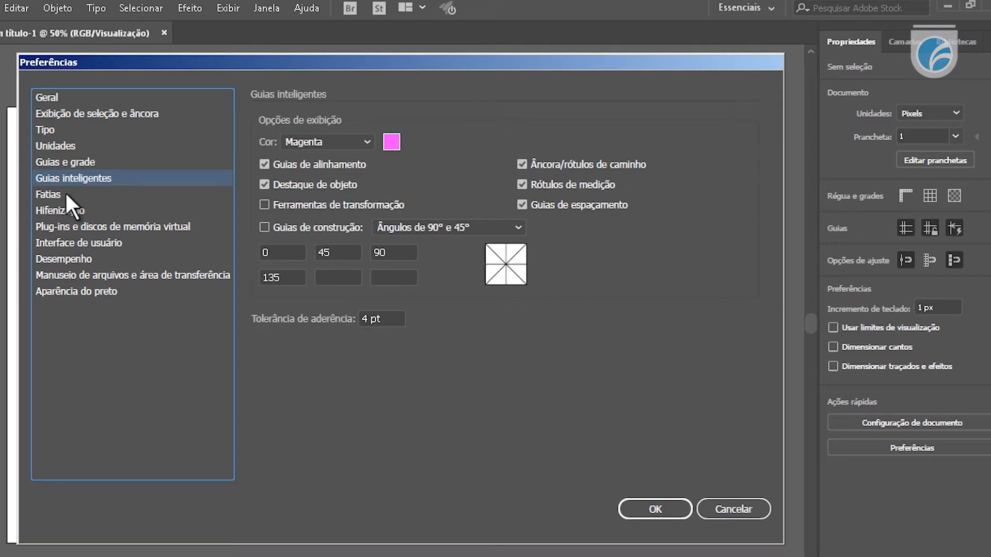
left_click(66, 194)
left_click(72, 210)
left_click(76, 227)
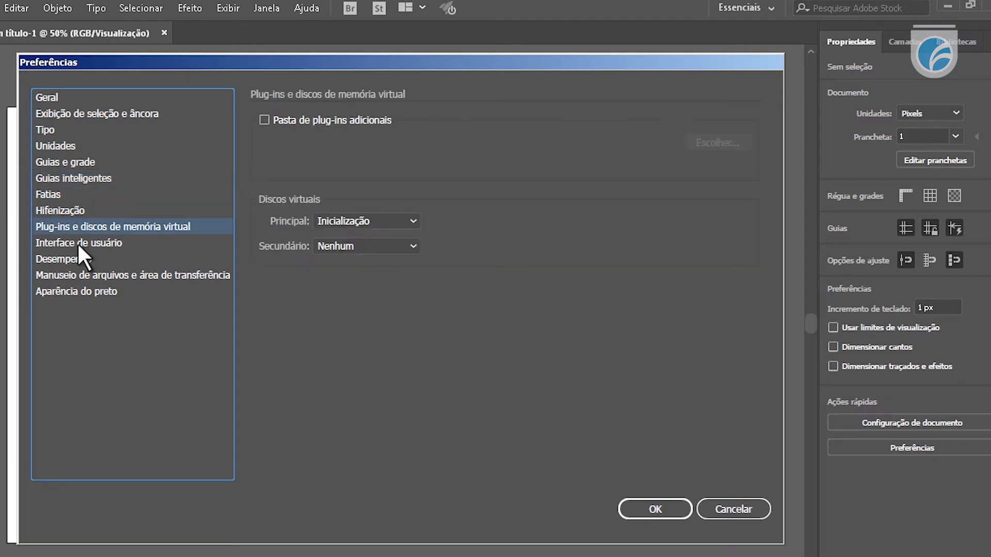
Try the different brightness levels in the Interface de usuário preferences and discard the change
left_click(79, 242)
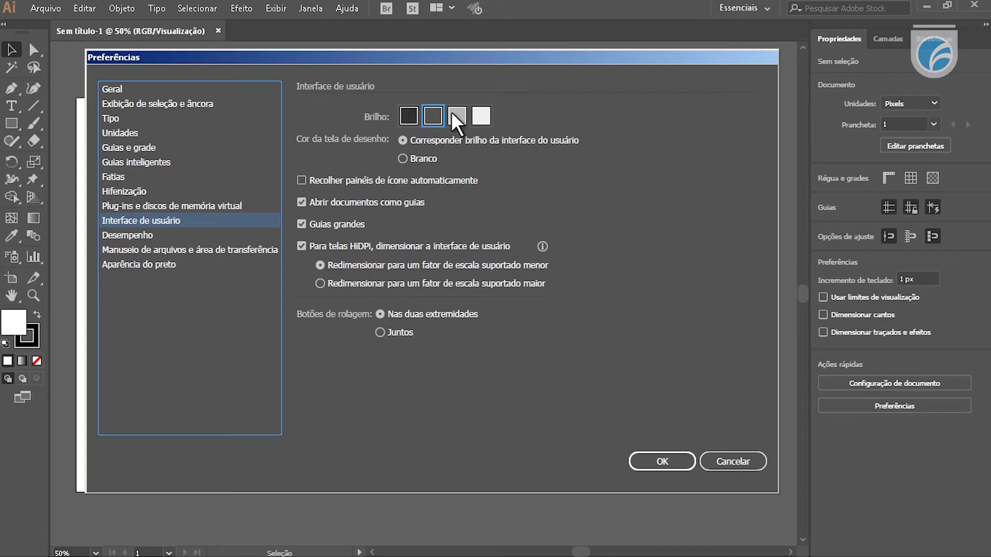
left_click(482, 114)
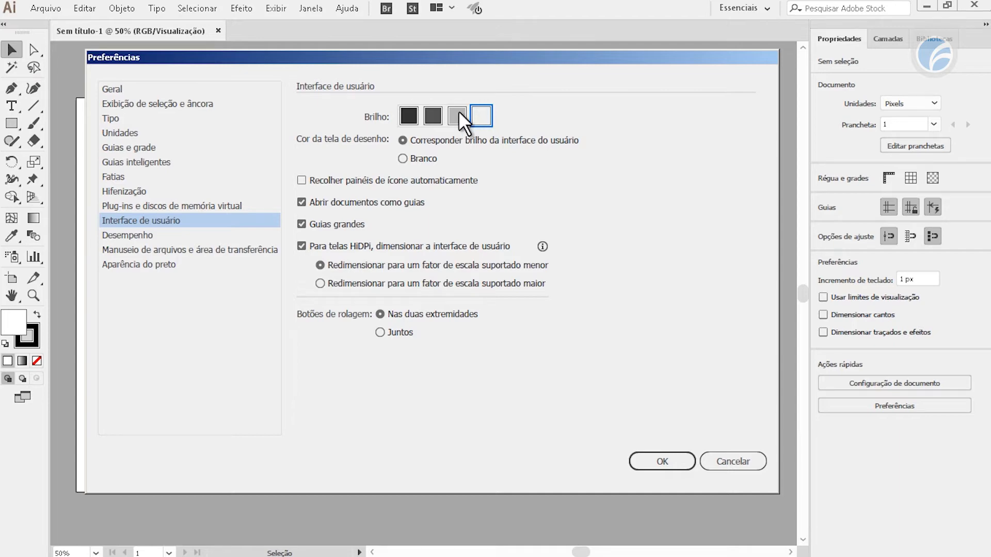
left_click(458, 113)
left_click(435, 121)
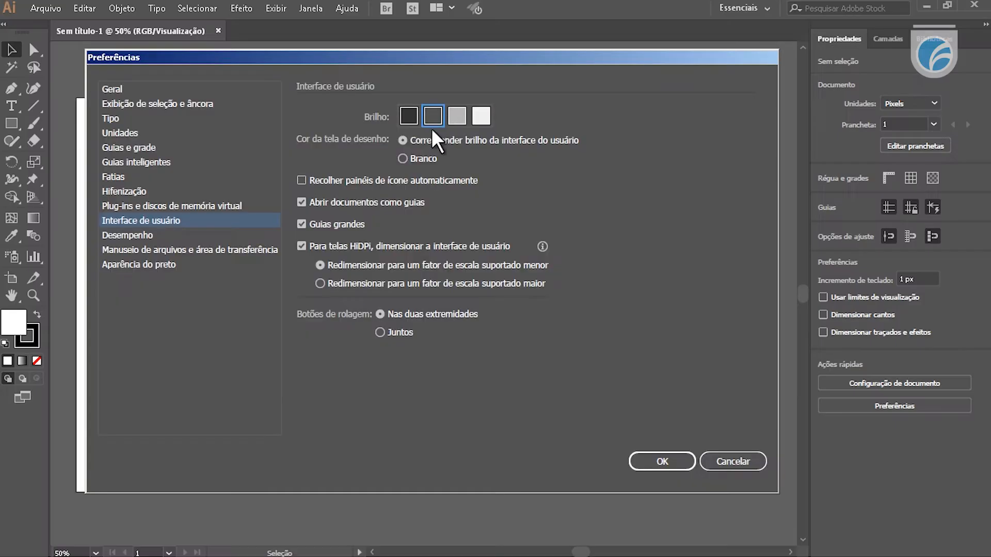
left_click(408, 113)
left_click(481, 113)
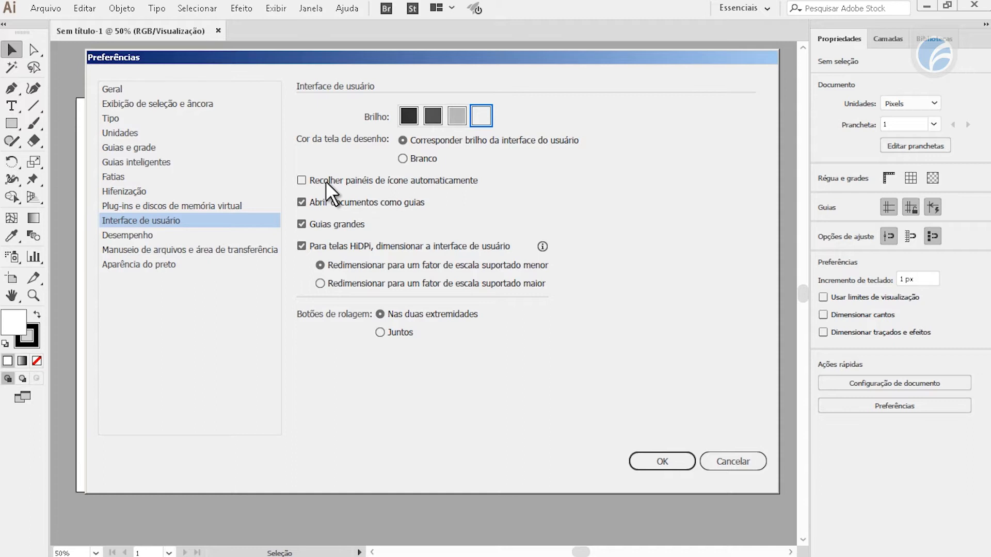
left_click(725, 460)
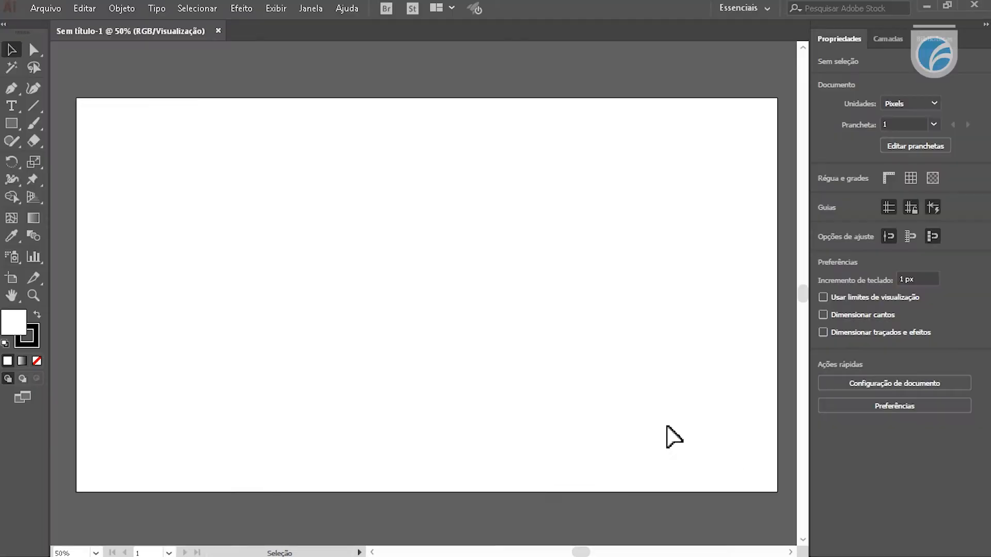
Set the interface brightness to the lightest level in the Interface de usuário preferences
left_click(85, 7)
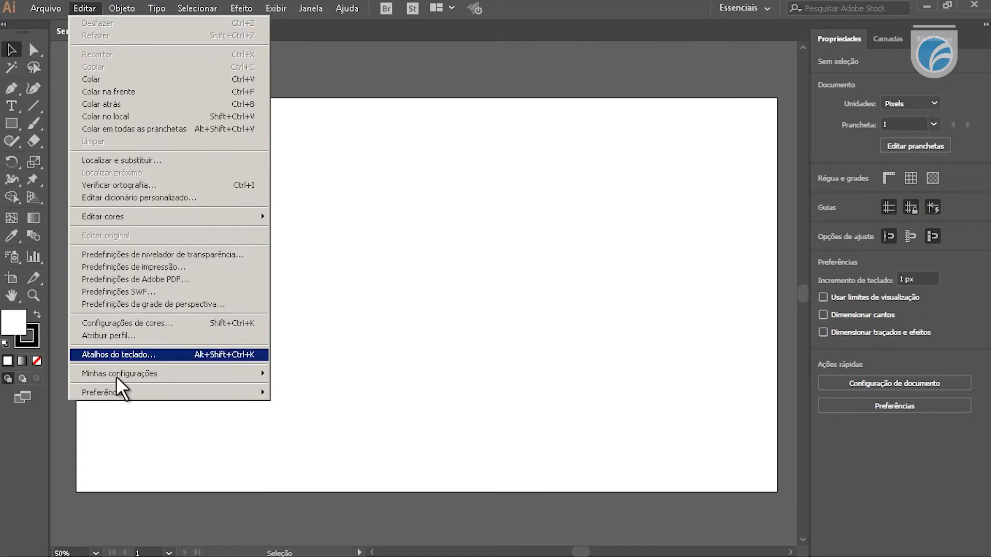
mouse_move(120, 393)
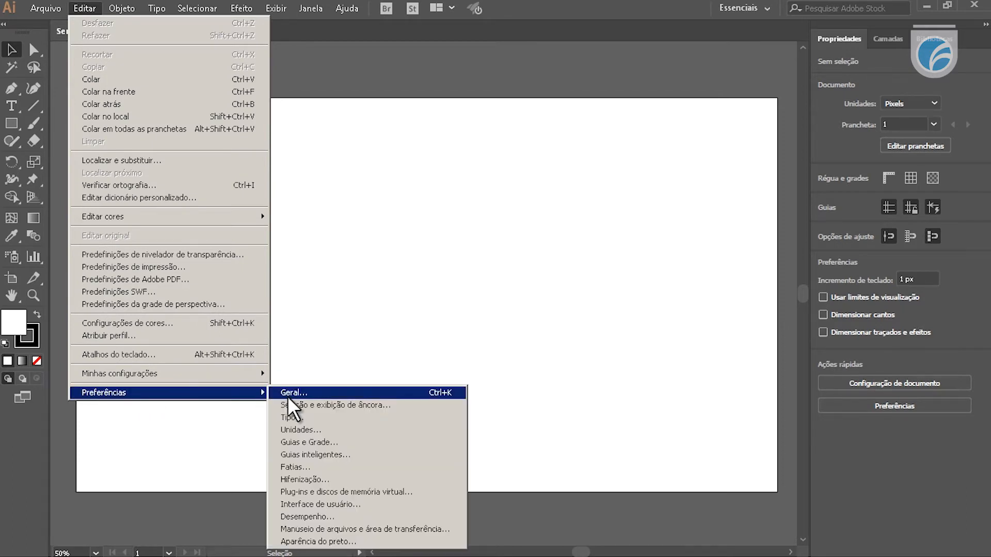
left_click(308, 504)
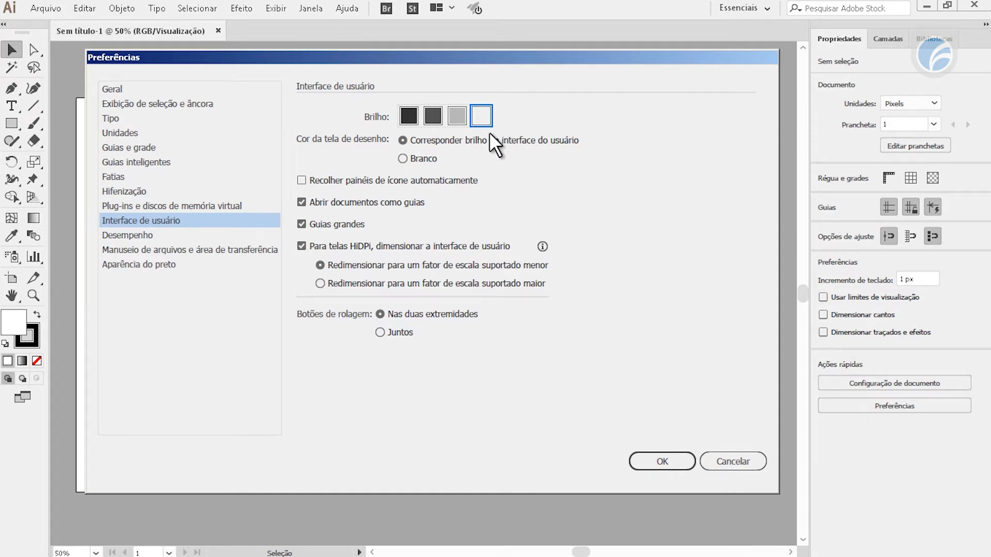
Review the Desempenho preferences alongside Interface de usuário and apply the preferences
left_click(156, 235)
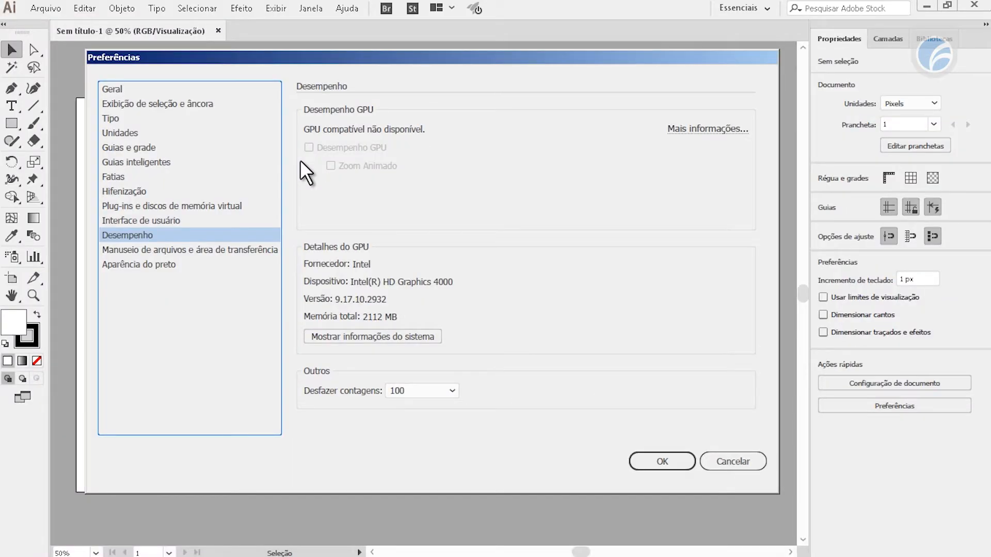
left_click(176, 216)
left_click(177, 231)
left_click(194, 219)
left_click(143, 237)
left_click(673, 461)
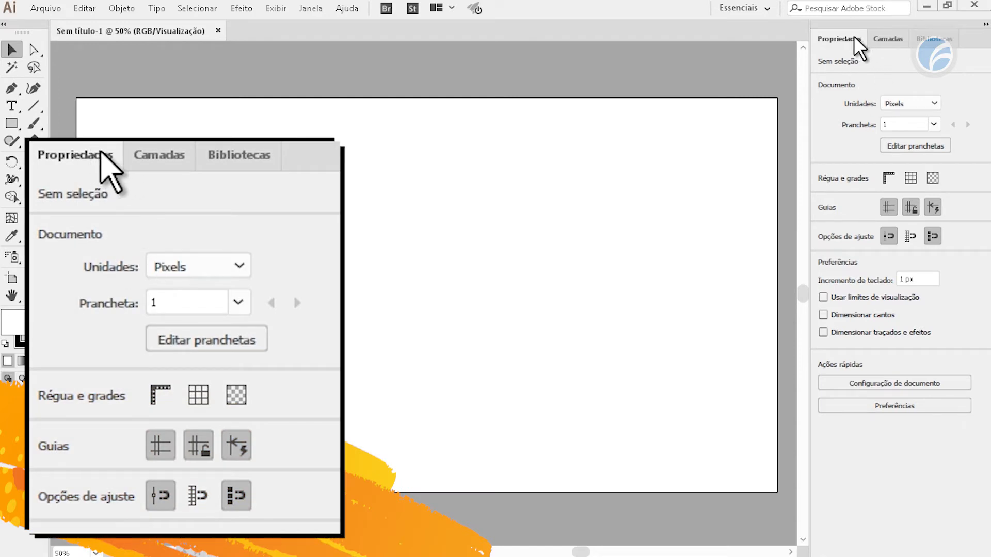
View the Camadas and Bibliotecas panels and return to the Propriedades panel
left_click(889, 39)
left_click(926, 40)
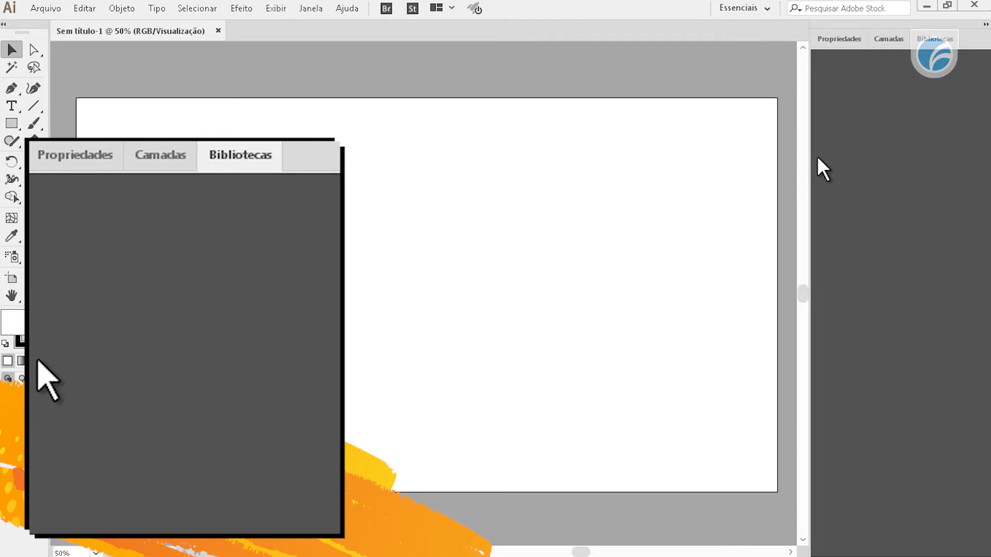
left_click(838, 40)
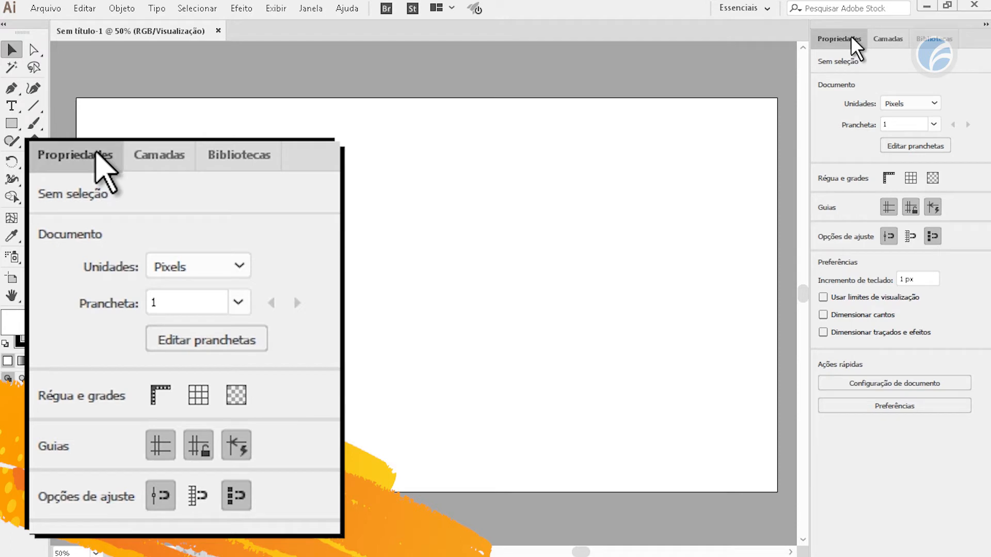
Float the Propriedades panel over the artboard and close it, practising once how to reopen and close it
left_click_drag(856, 46, 457, 69)
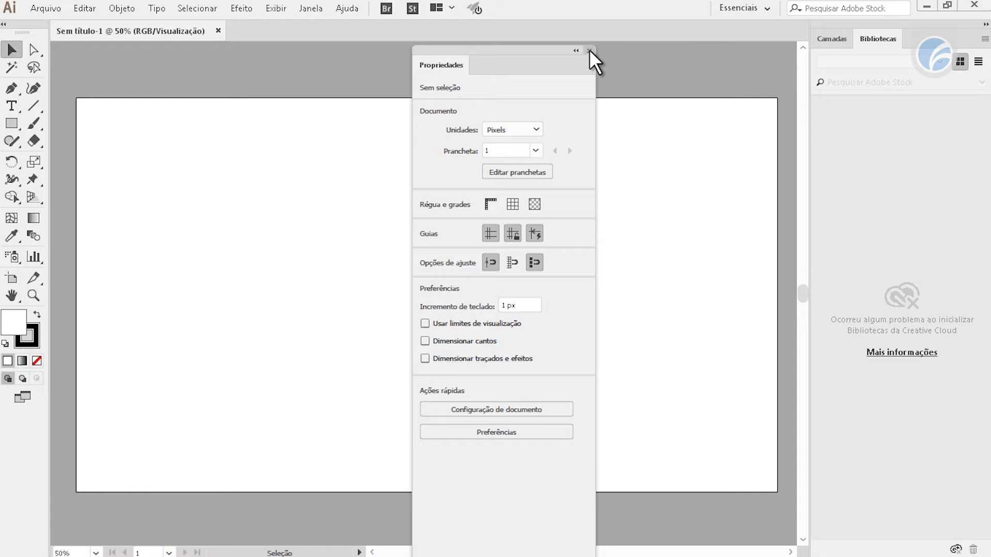
left_click(589, 50)
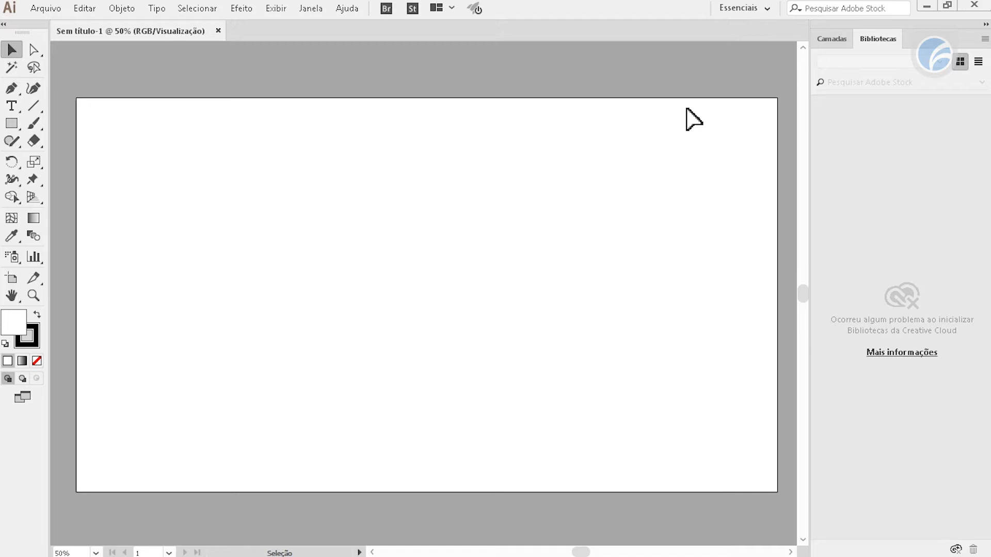
left_click(305, 7)
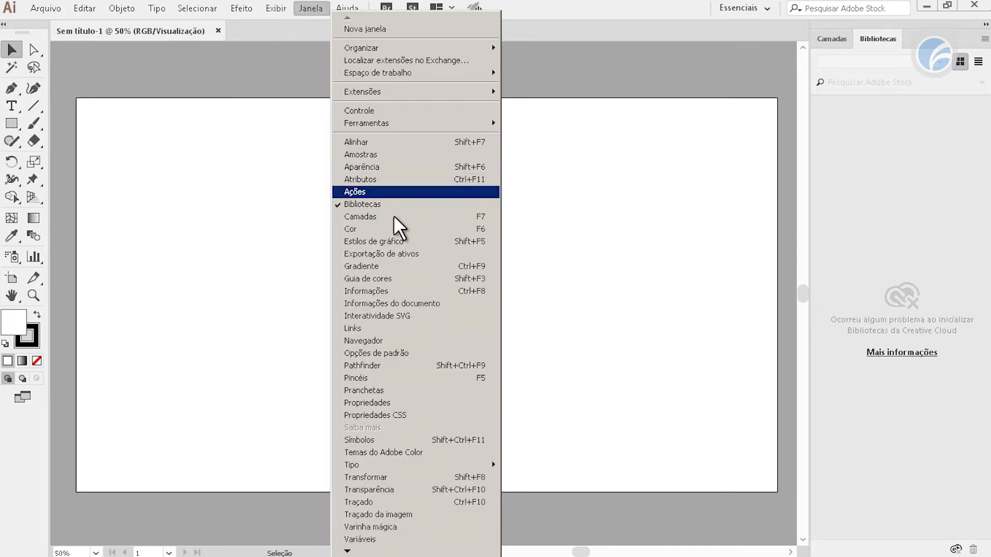
left_click(397, 404)
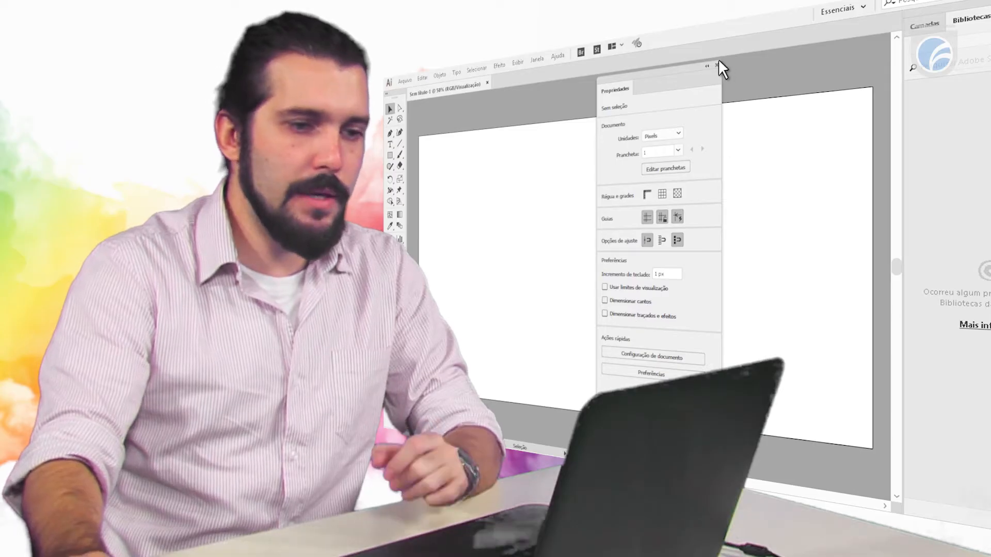
left_click(717, 64)
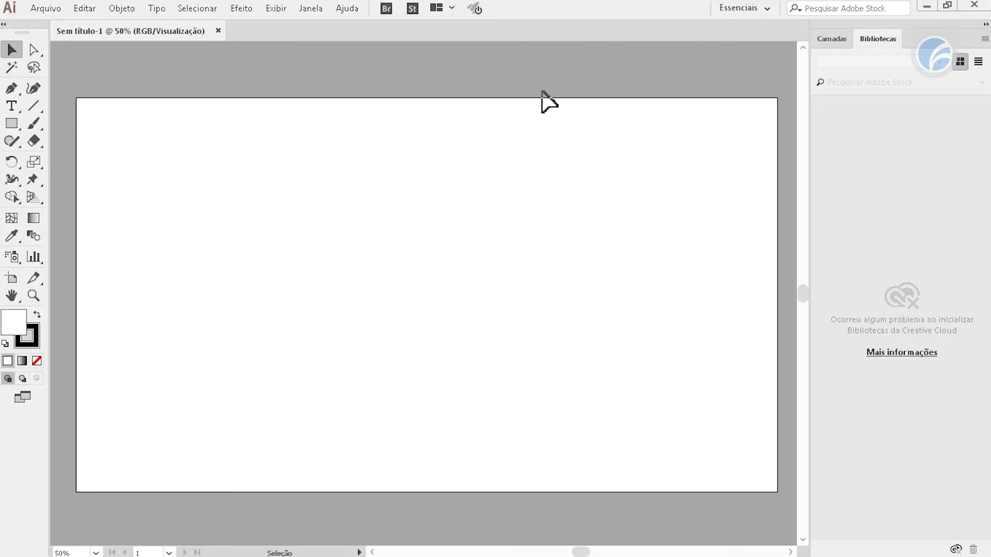
Display the Pathfinder panel and move its floating group to the middle of the artboard
left_click(312, 6)
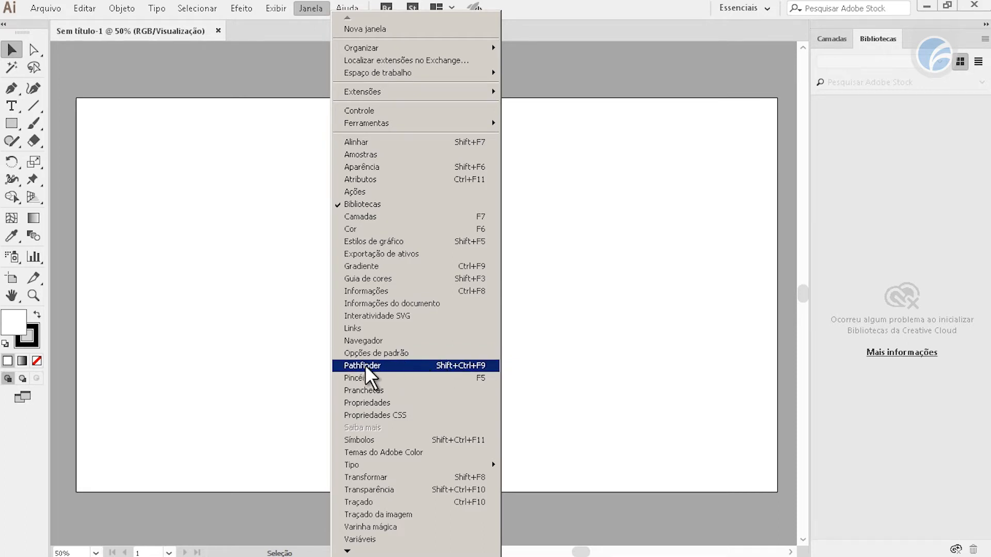
left_click(379, 365)
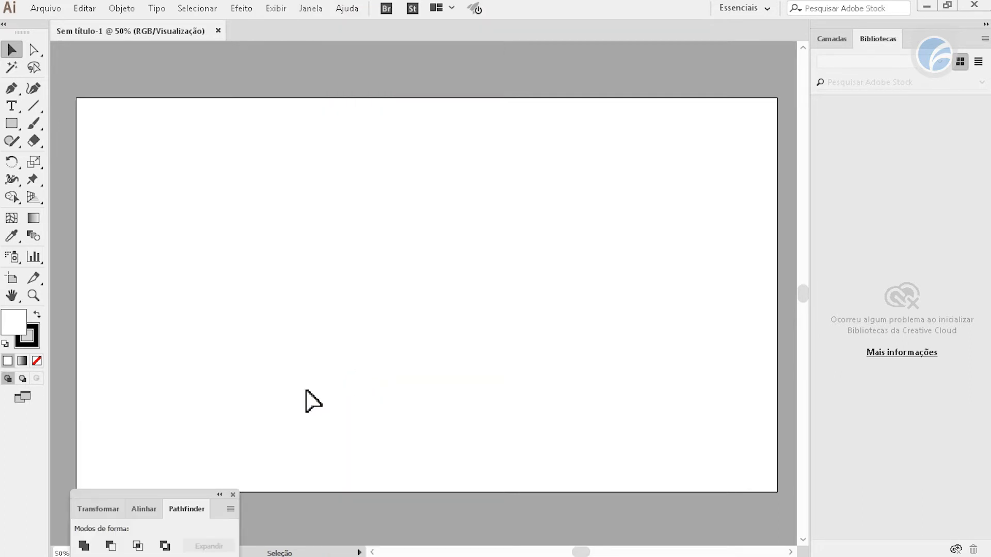
left_click_drag(139, 493, 347, 315)
left_click_drag(364, 280, 432, 278)
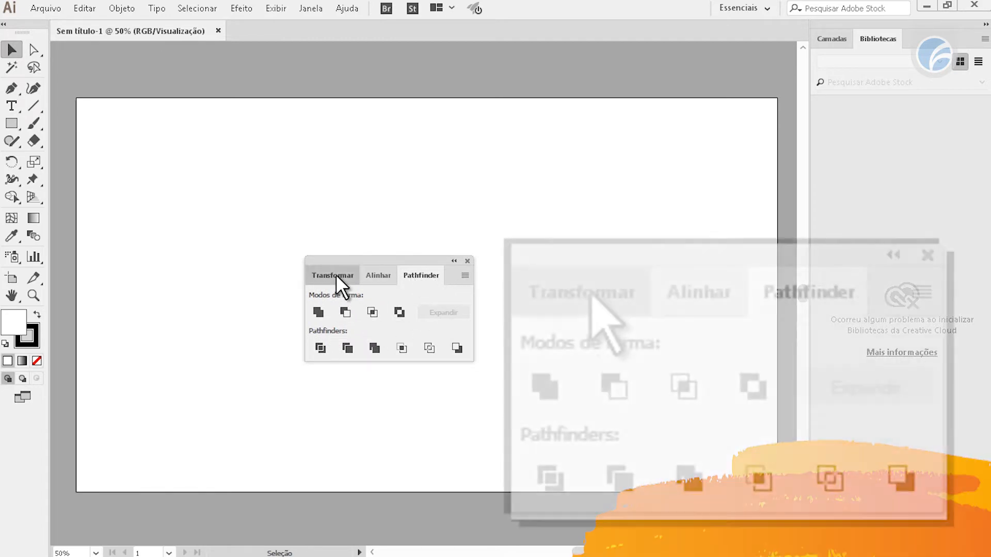
Look through the Transformar, Alinhar and Pathfinder panels in the floating group
left_click(336, 275)
left_click(385, 277)
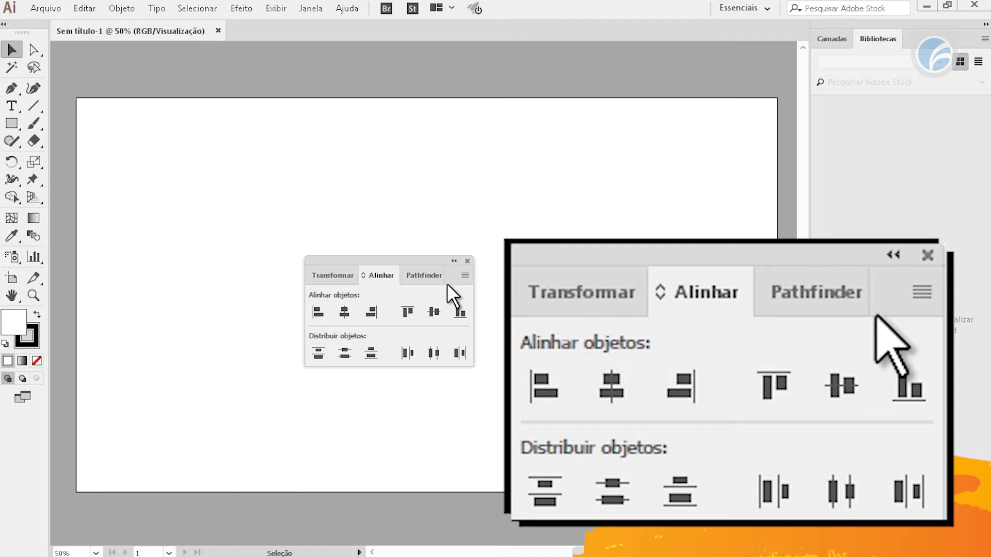
left_click(426, 276)
left_click(327, 275)
left_click(390, 276)
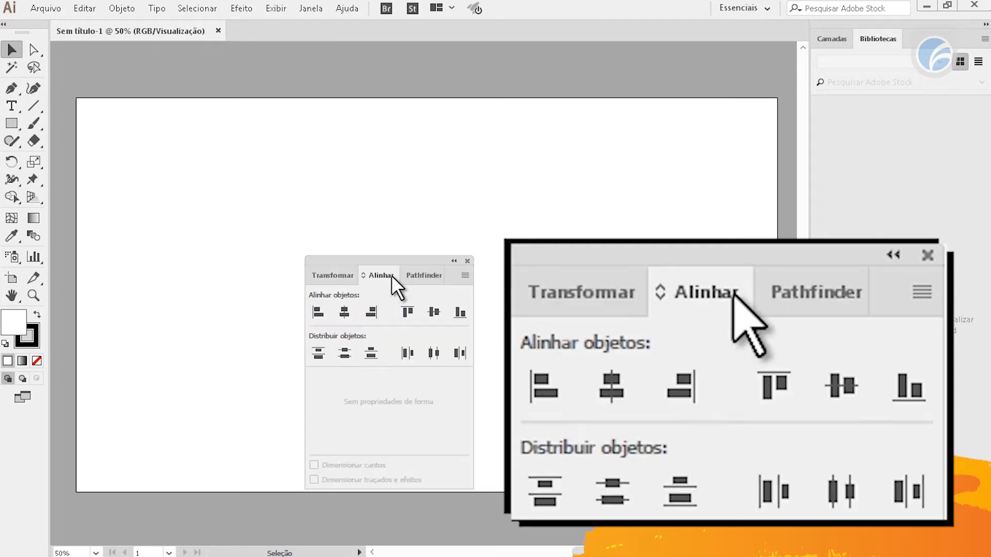
left_click(426, 276)
left_click(338, 276)
Separate the Transformar panel from the floating group and regroup it after Pathfinder
left_click_drag(407, 258, 426, 221)
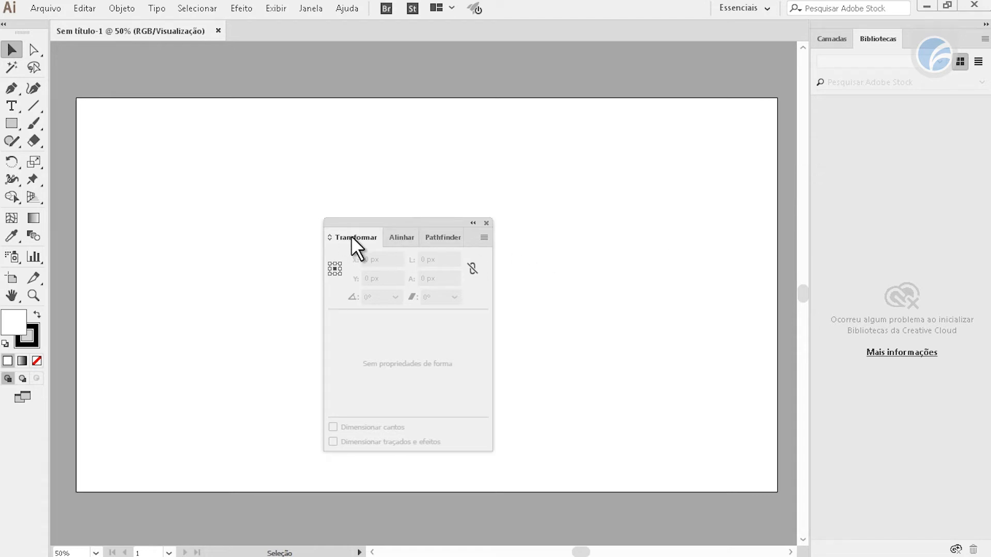
left_click_drag(351, 235, 677, 255)
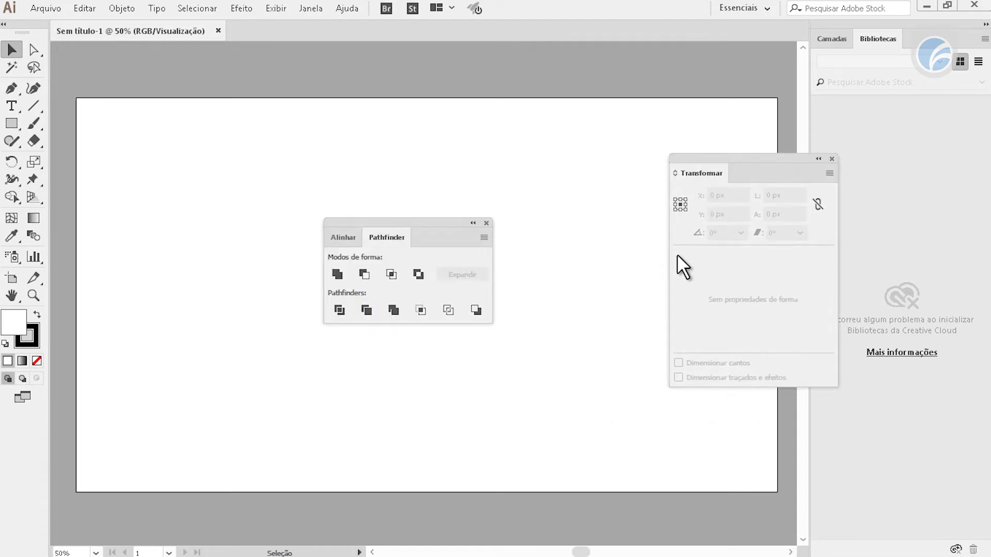
left_click_drag(702, 181, 351, 254)
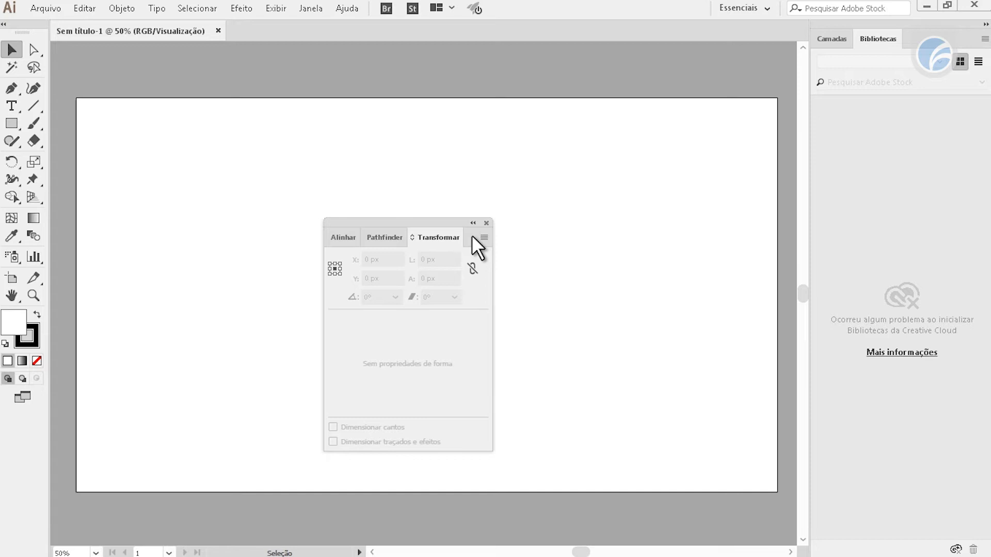
Dock the Alinhar, Pathfinder and Transformar group above the Camadas and Bibliotecas panels and switch through its panels
left_click_drag(472, 234, 580, 354)
left_click_drag(727, 422, 955, 41)
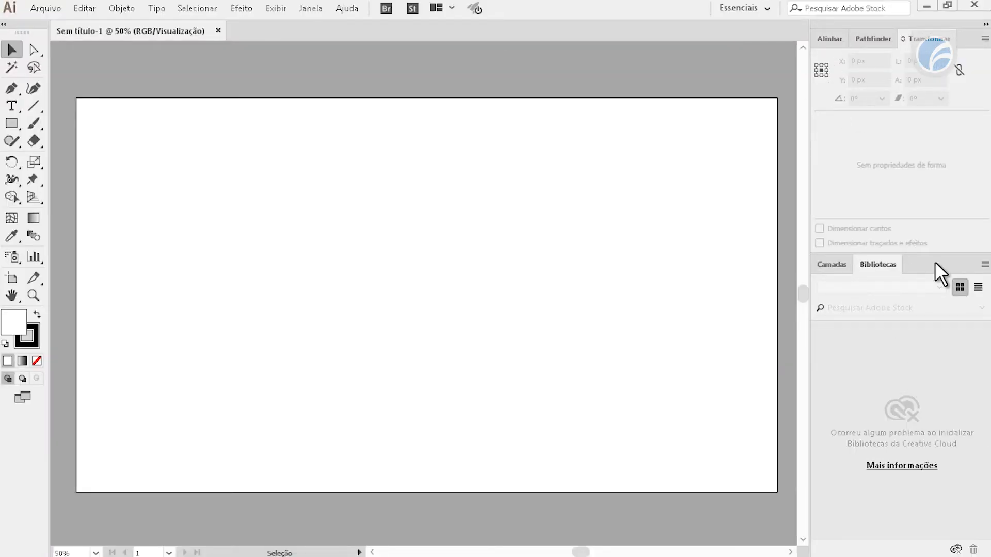
left_click(832, 41)
left_click(873, 39)
left_click(911, 42)
Display the Cor panel and bring the Guia de cores grouped with it to the front
left_click(311, 8)
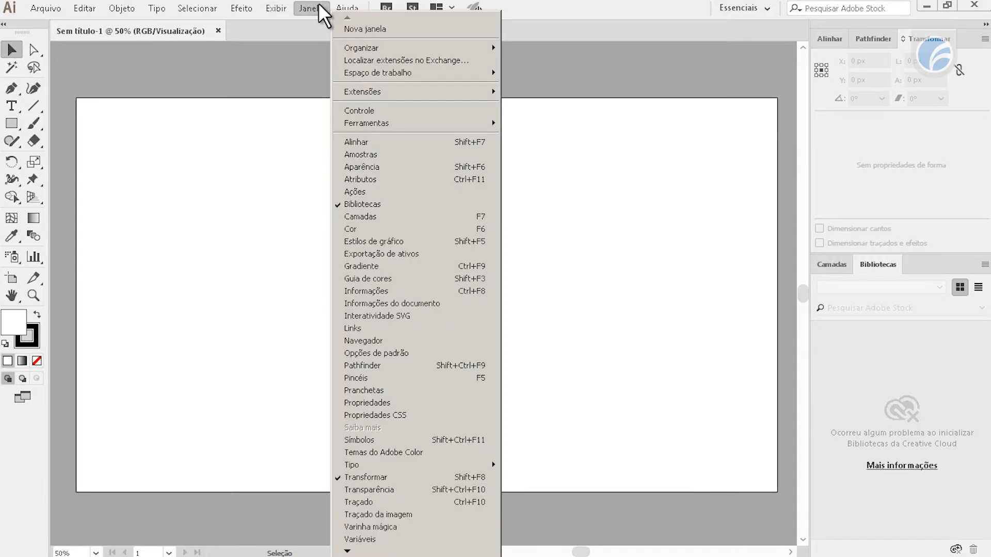
left_click(374, 229)
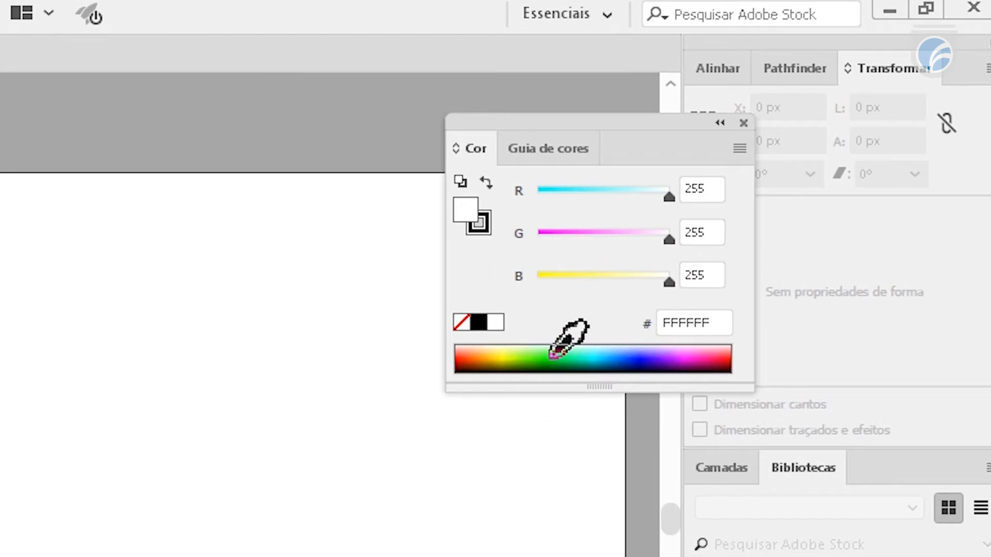
left_click(544, 149)
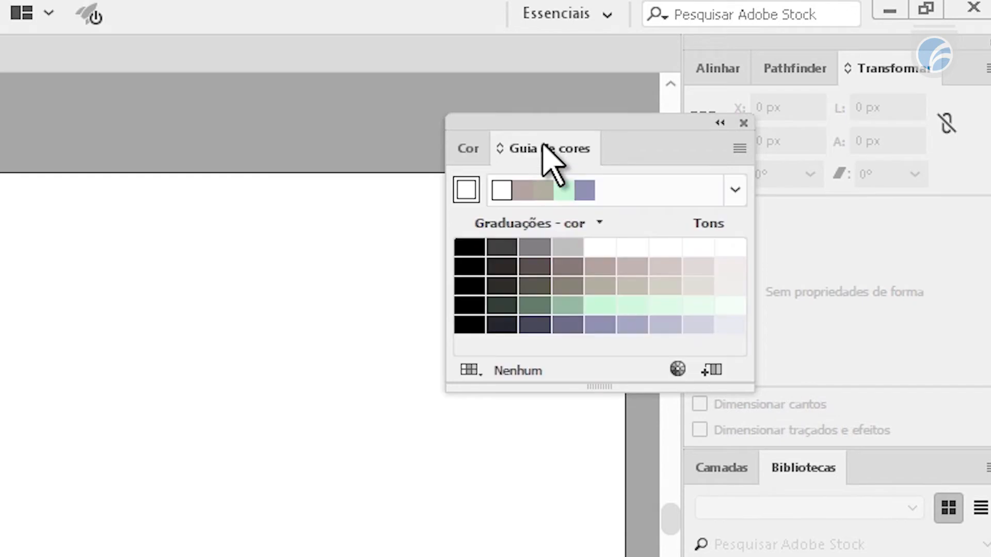
Compare the Cor and Guia de cores panels and dock their group between the Transformar group and the Camadas group
left_click(471, 148)
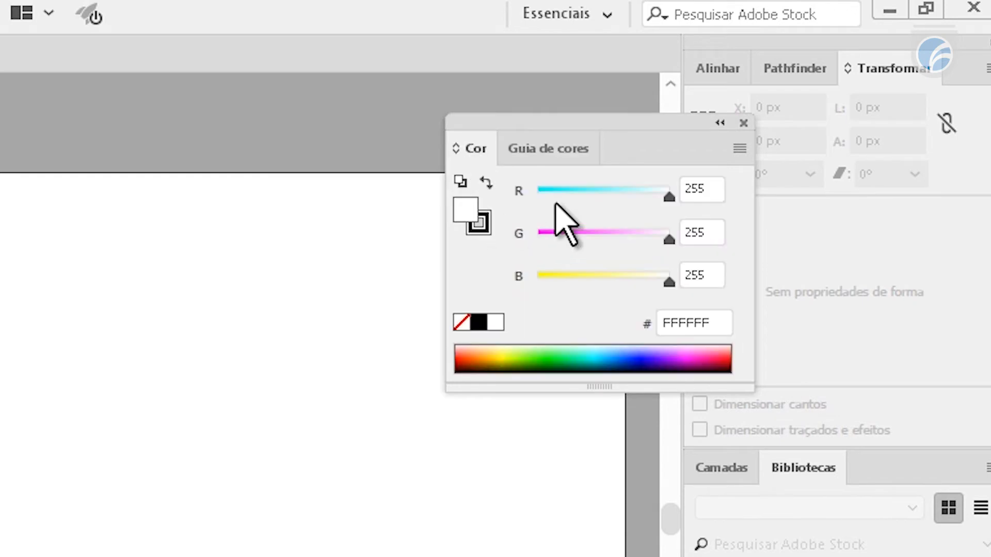
left_click_drag(630, 149, 325, 256)
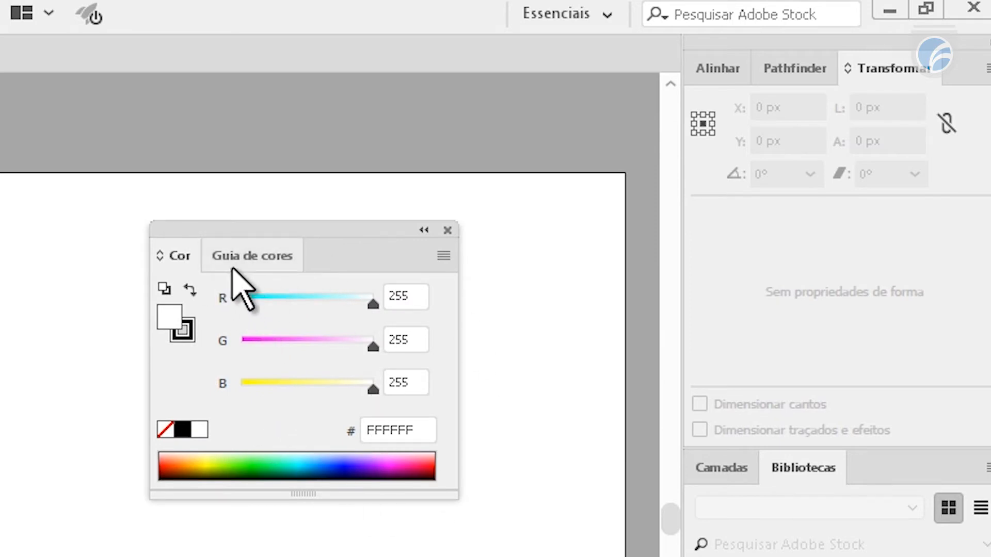
left_click(247, 254)
left_click(178, 255)
left_click(232, 257)
left_click(178, 256)
left_click(253, 257)
left_click(187, 262)
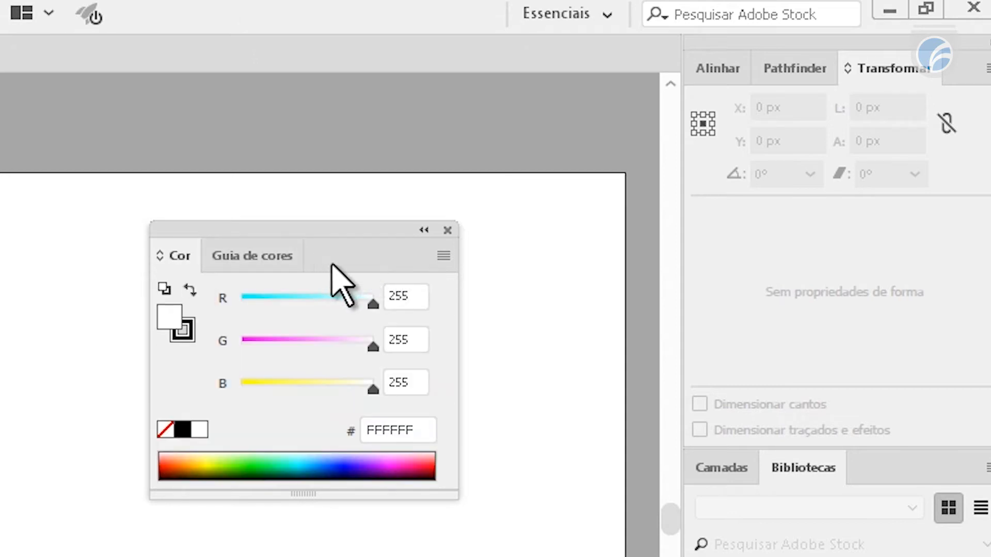
left_click_drag(356, 262, 896, 450)
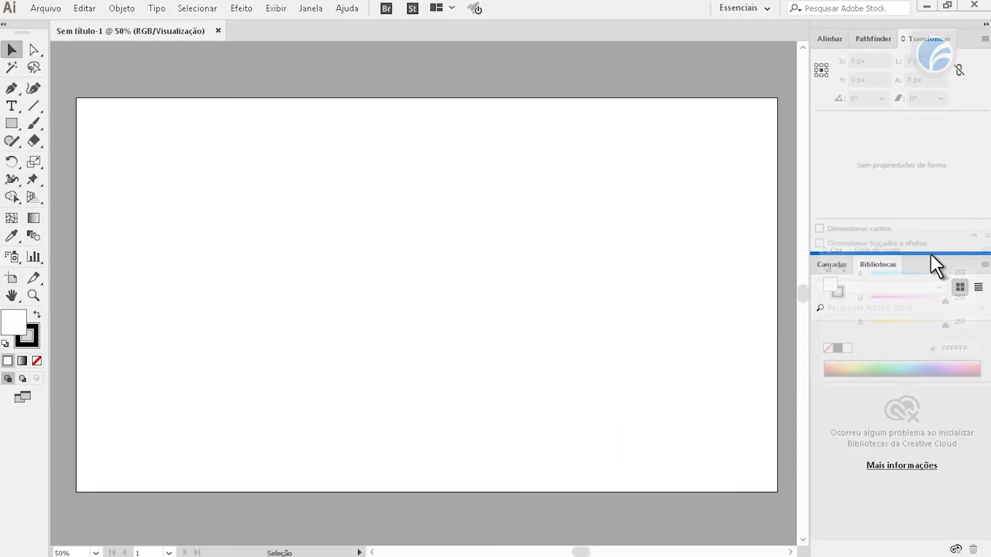
left_click_drag(930, 253, 929, 253)
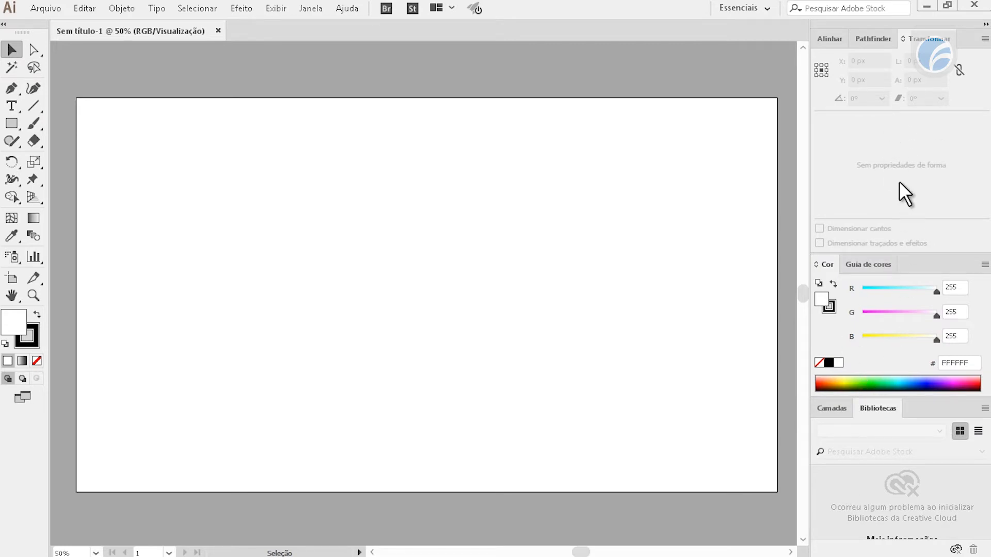
Display the Pincéis panel and move the Amostras panel from its group between Cor and Guia de cores
left_click(311, 9)
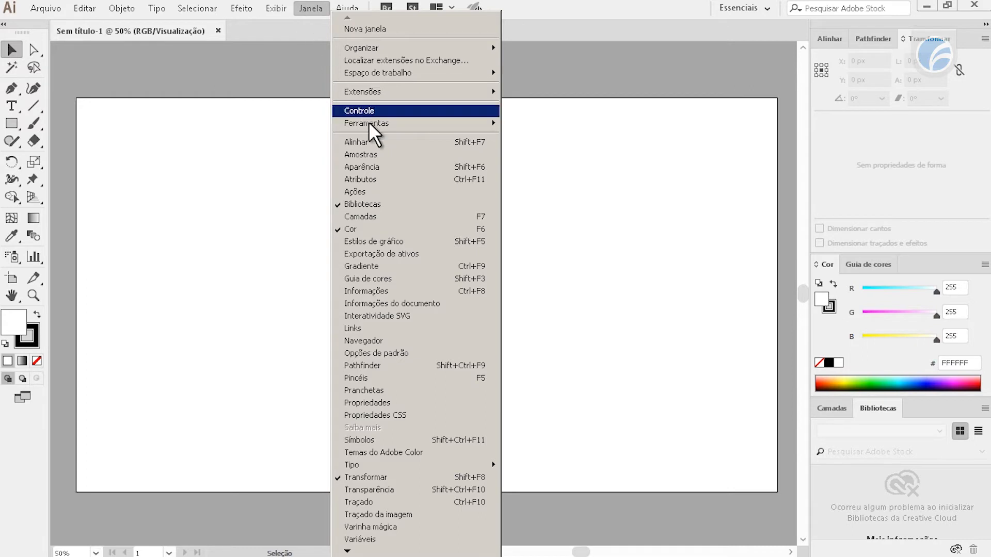
left_click(399, 382)
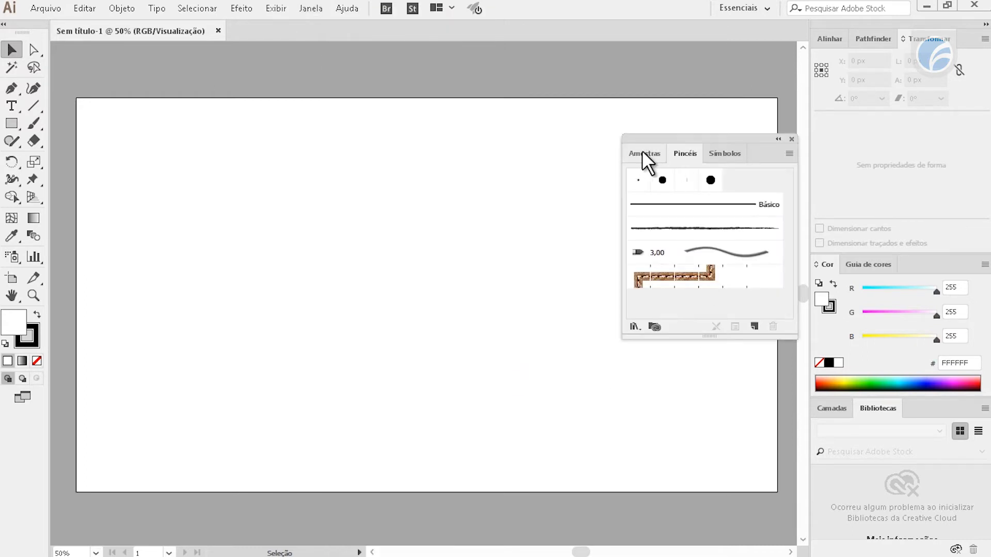
left_click(646, 155)
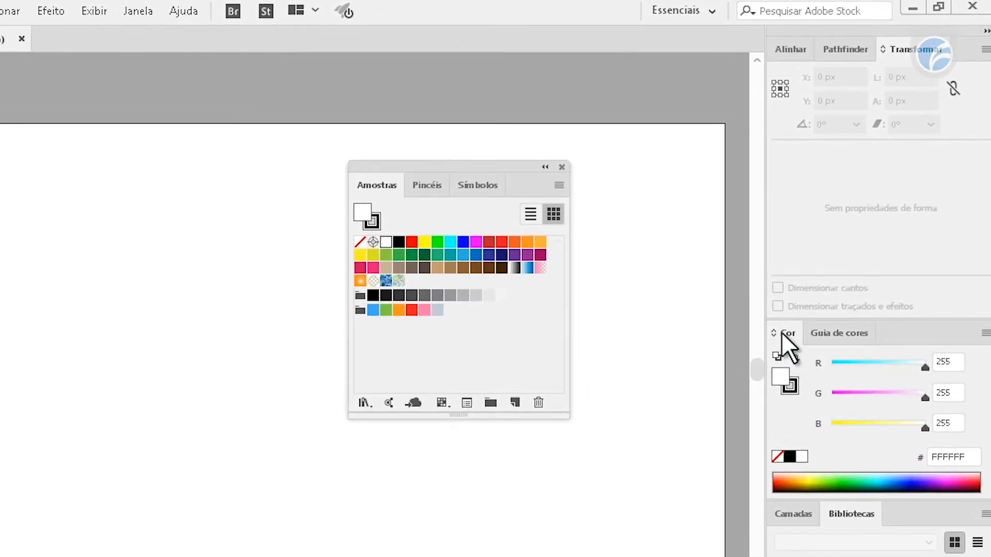
left_click_drag(381, 181, 908, 333)
left_click_drag(849, 339, 826, 336)
Look through the docked Cor, Amostras and Guia de cores panels, ending with Cor in front
left_click(785, 333)
left_click(838, 333)
left_click(787, 334)
left_click(889, 335)
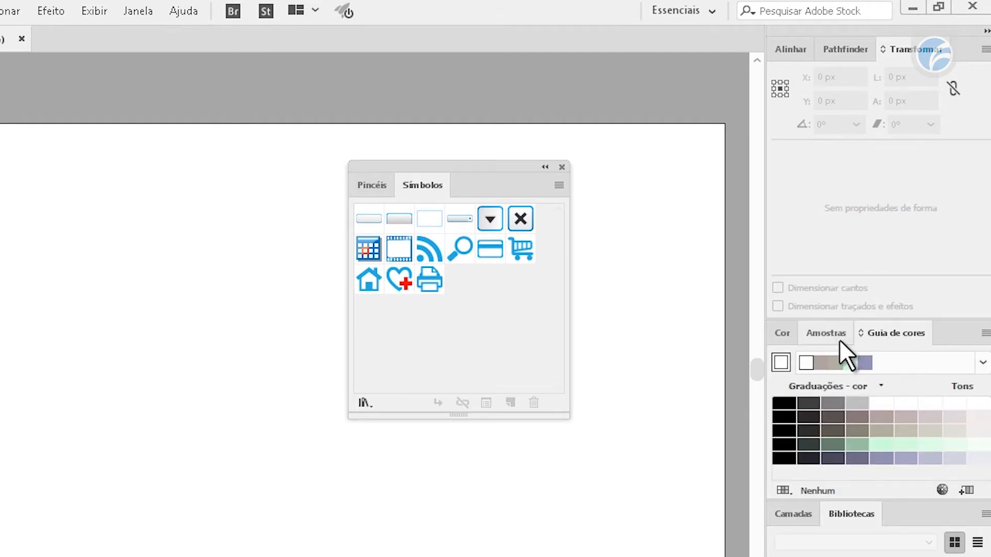
left_click(836, 336)
left_click(788, 336)
left_click(825, 336)
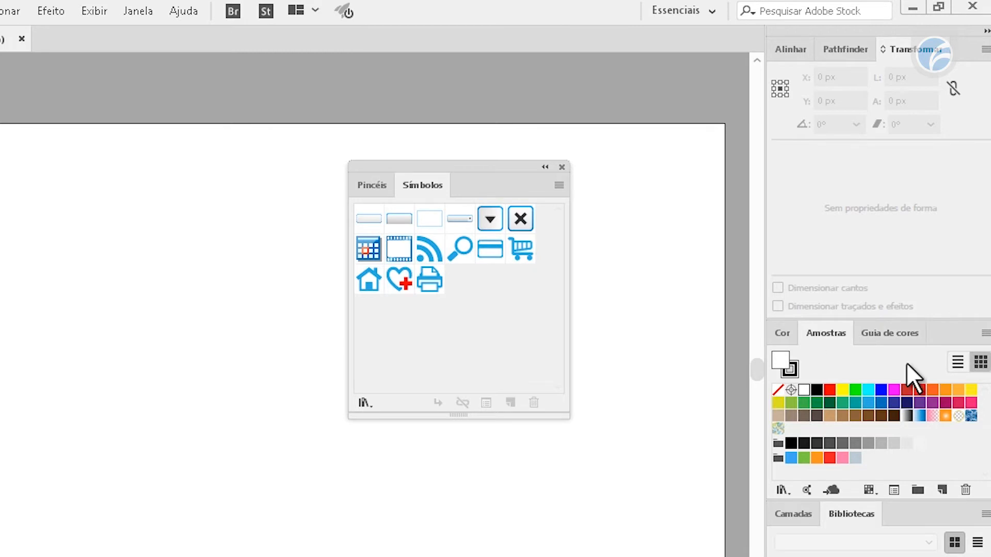
left_click(782, 334)
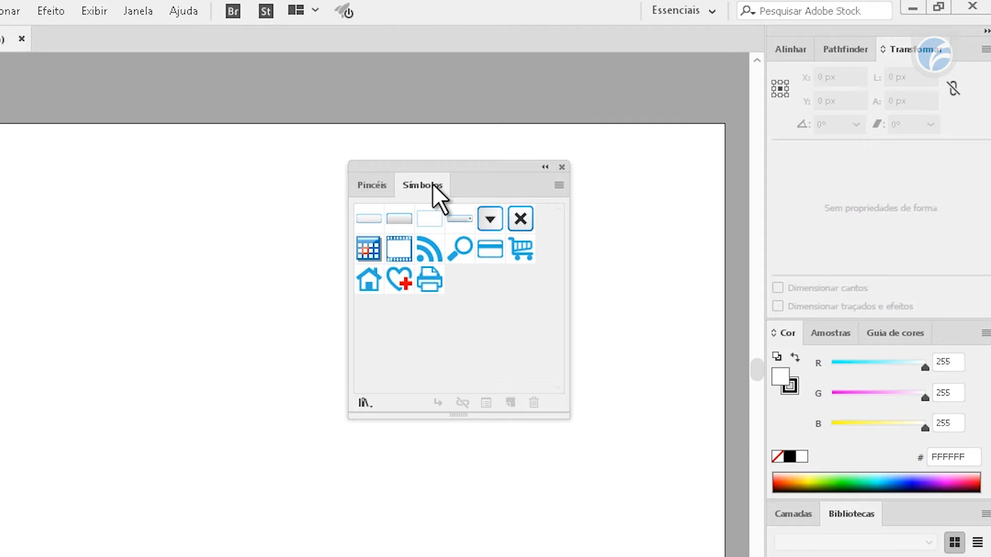
Separate and close the Símbolos panel, and dock the Pincéis panel between the Transformar and Cor groups
mouse_move(432, 186)
left_mouse_down()
mouse_move(64, 259)
mouse_move(29, 237)
left_mouse_up()
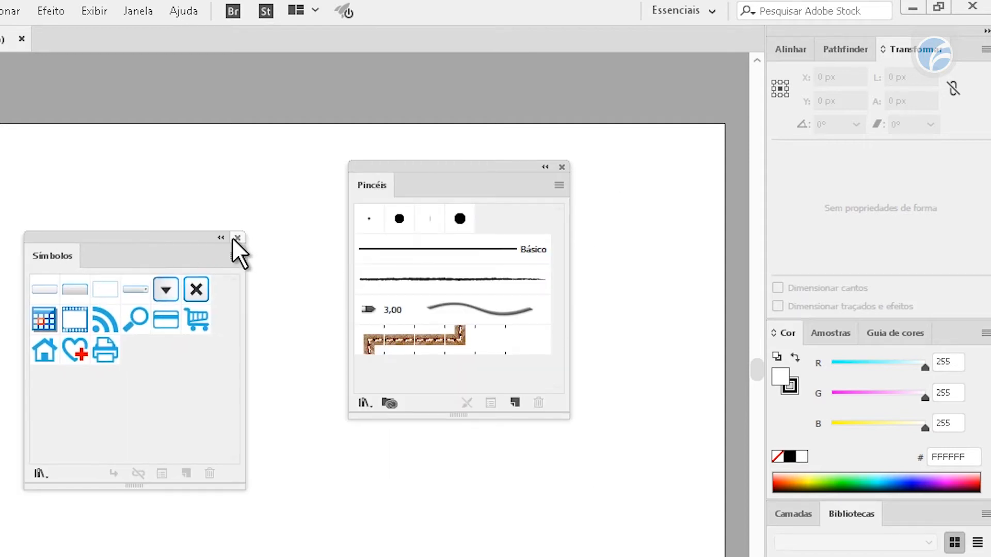
left_click(235, 238)
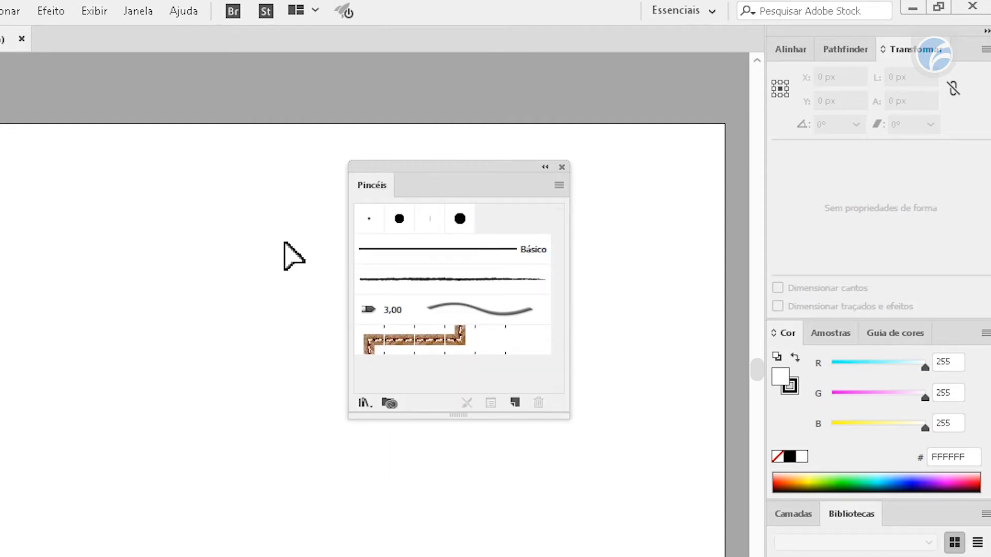
left_click_drag(416, 187, 831, 326)
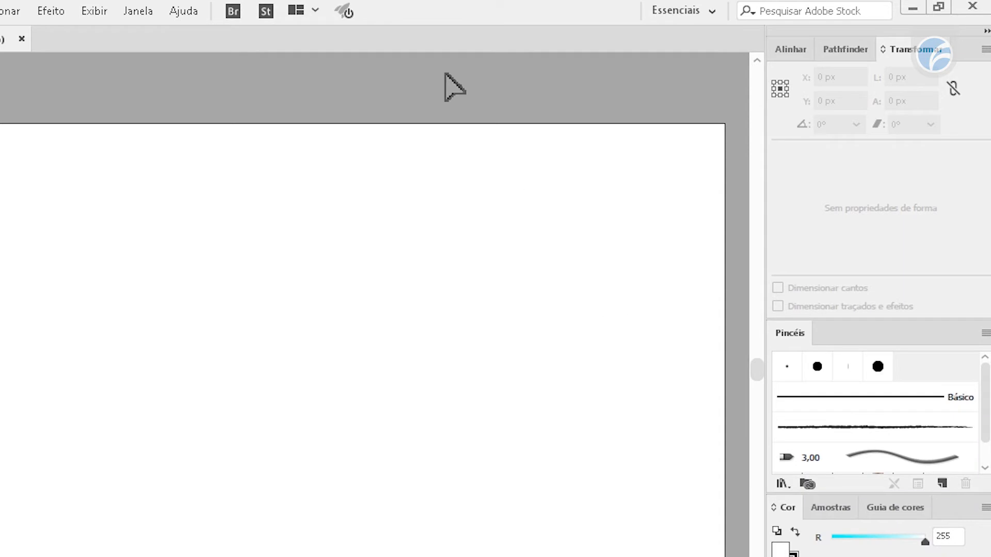
Display the Caractere panel and move its floating group lower on the artboard
left_click(139, 13)
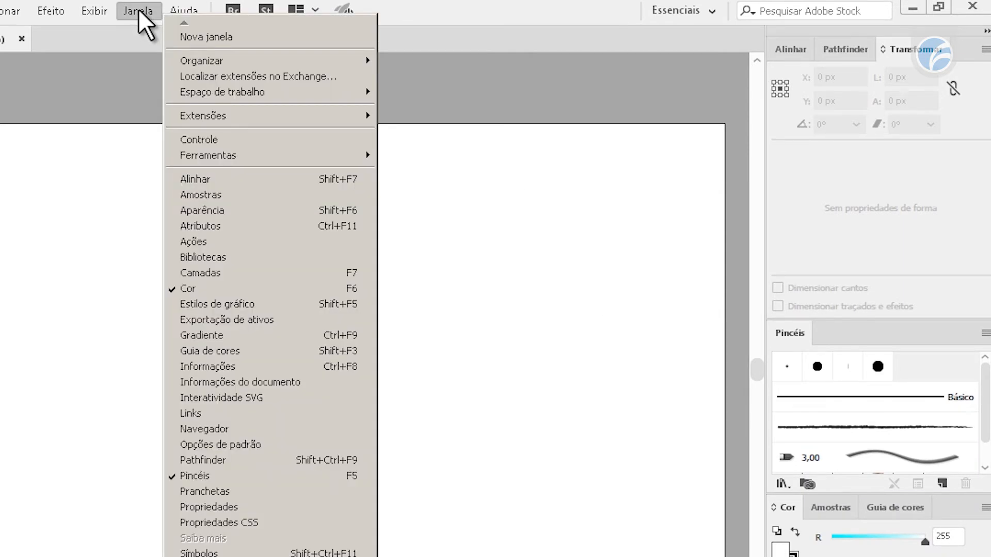
left_click(230, 62)
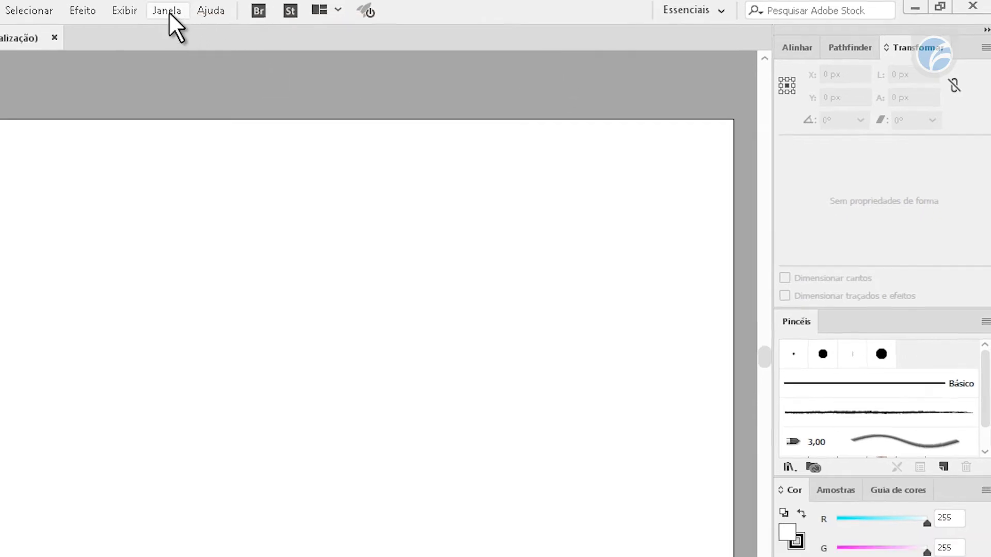
left_click(140, 11)
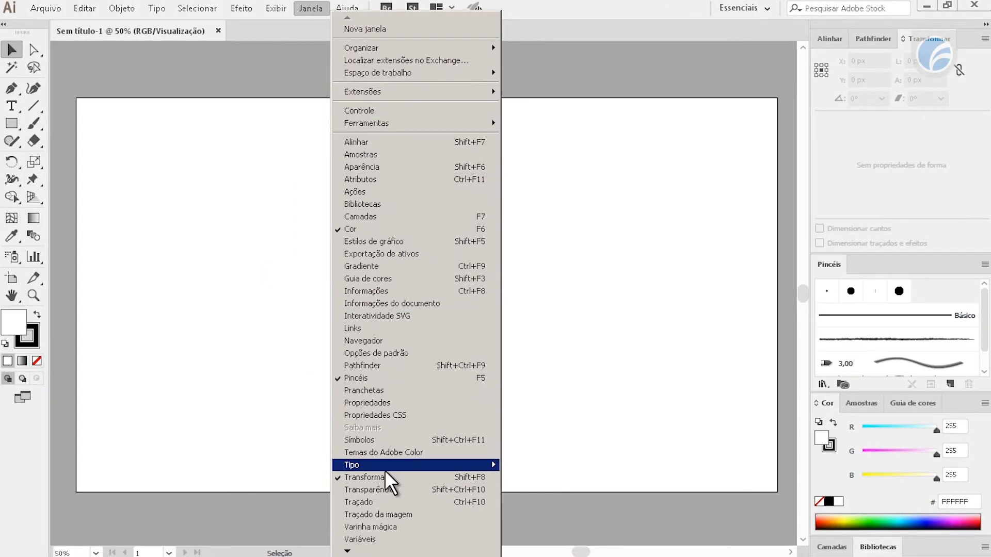
mouse_move(351, 503)
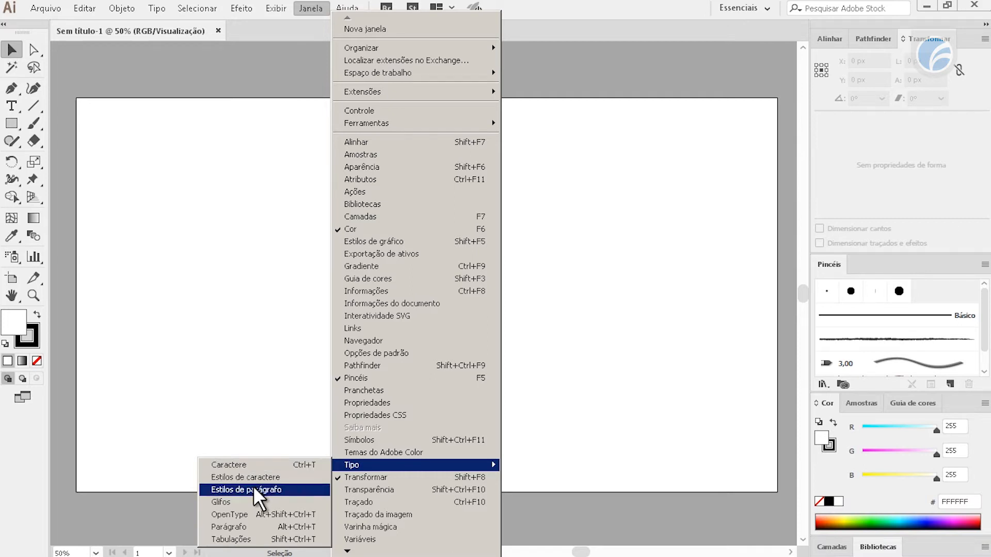
left_click(256, 467)
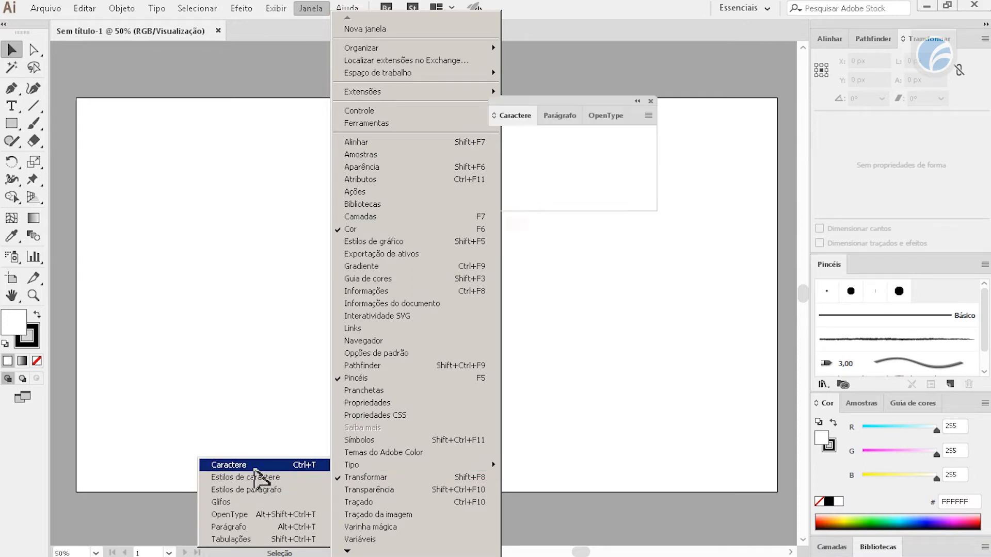
left_click_drag(593, 108, 652, 217)
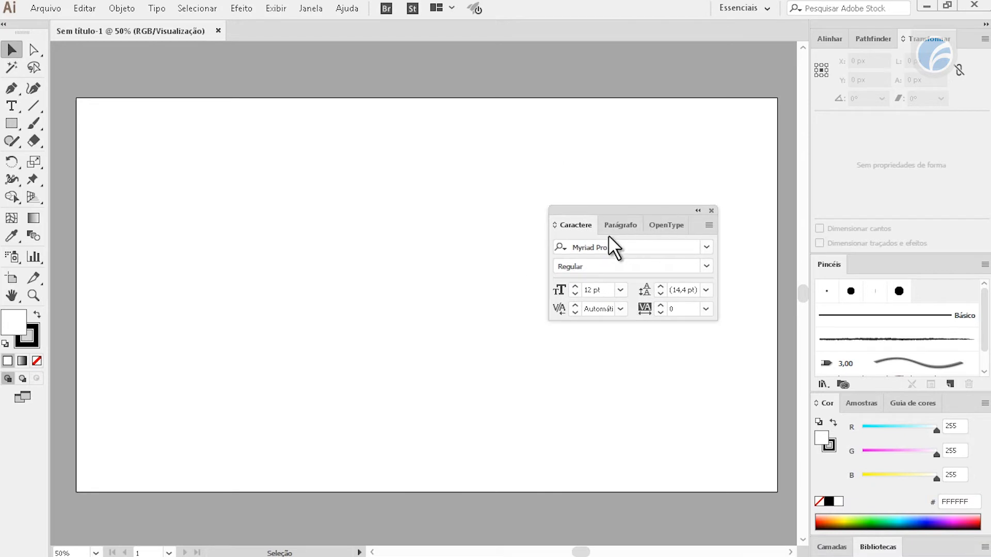
View the Parágrafo and OpenType panels, dismiss the OpenType tip, and separate and close the OpenType panel
left_click(615, 226)
left_click(665, 225)
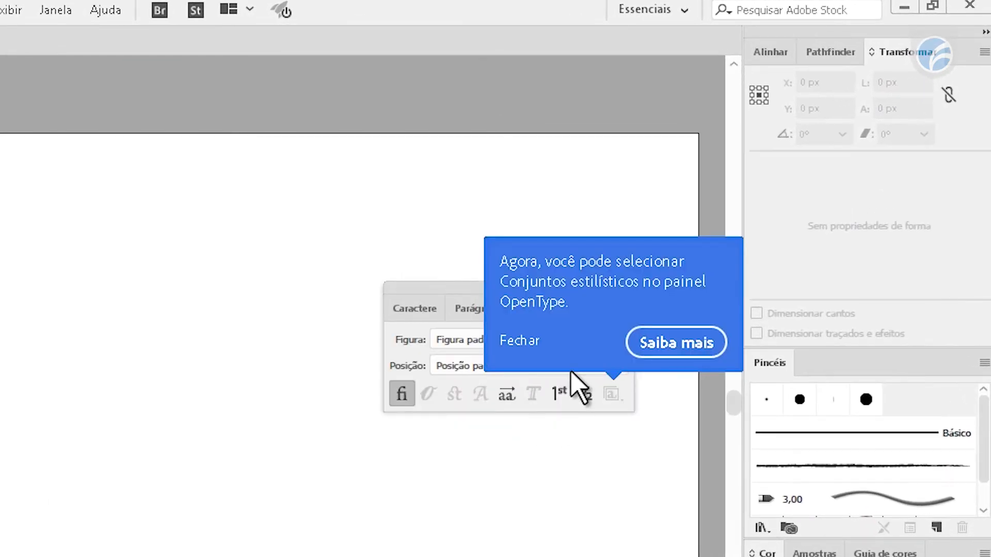
left_click(509, 345)
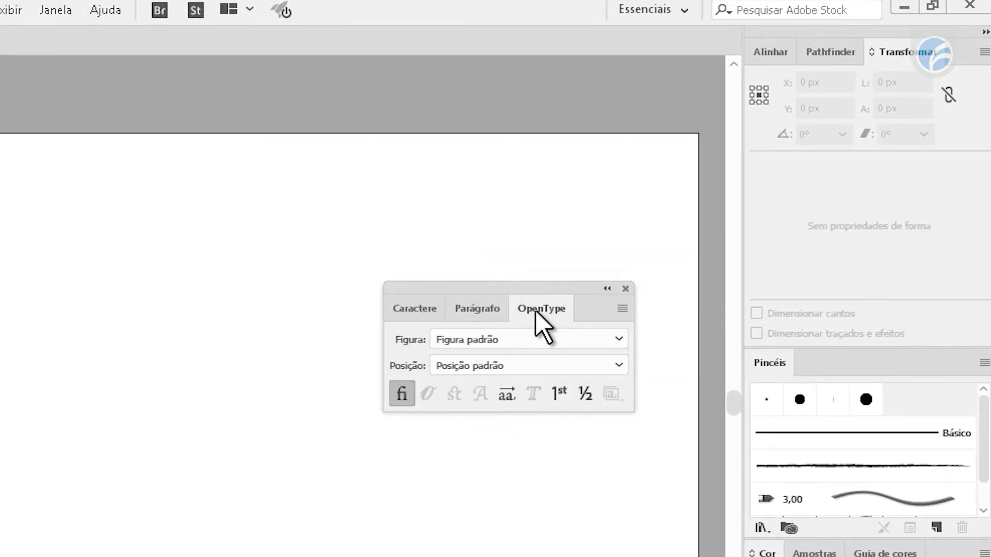
left_click_drag(533, 349, 78, 380)
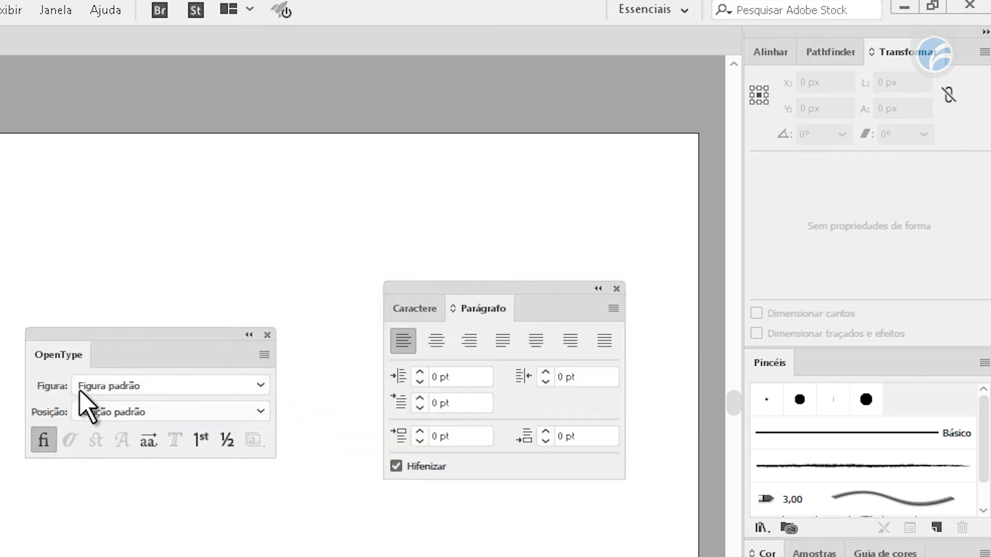
left_click(268, 334)
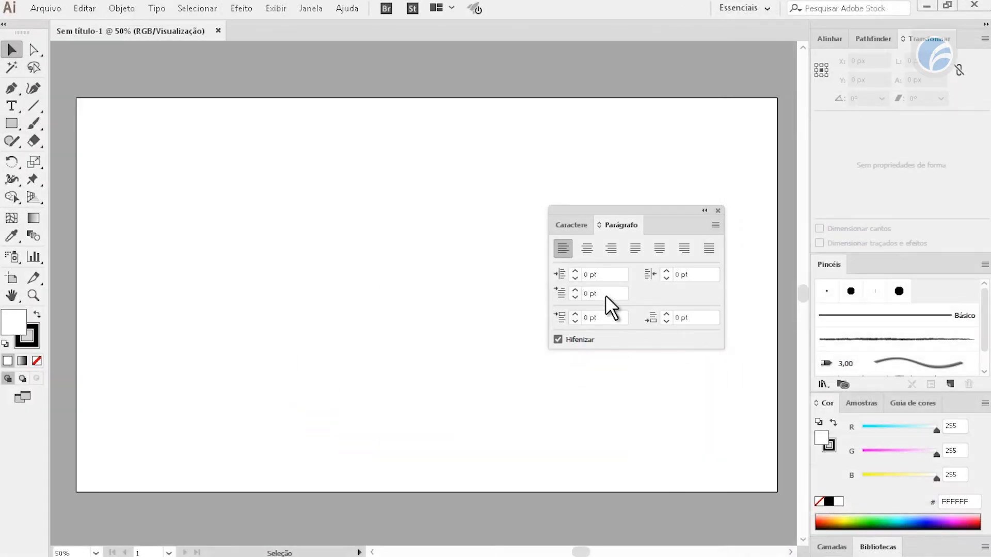
Dock the Caractere and Parágrafo group between the Transformar group and Pincéis, with Caractere in front
left_click(571, 225)
left_click(626, 230)
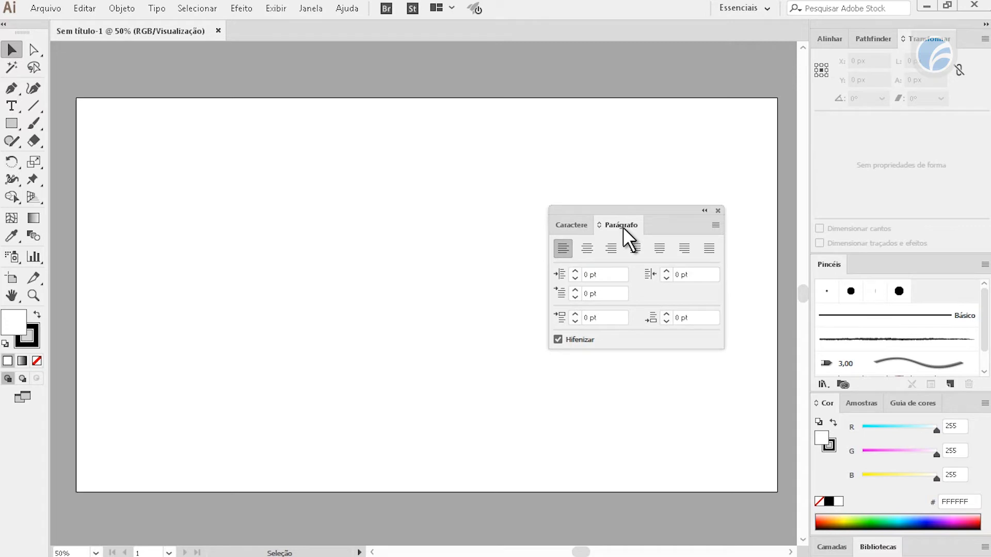
left_click(584, 225)
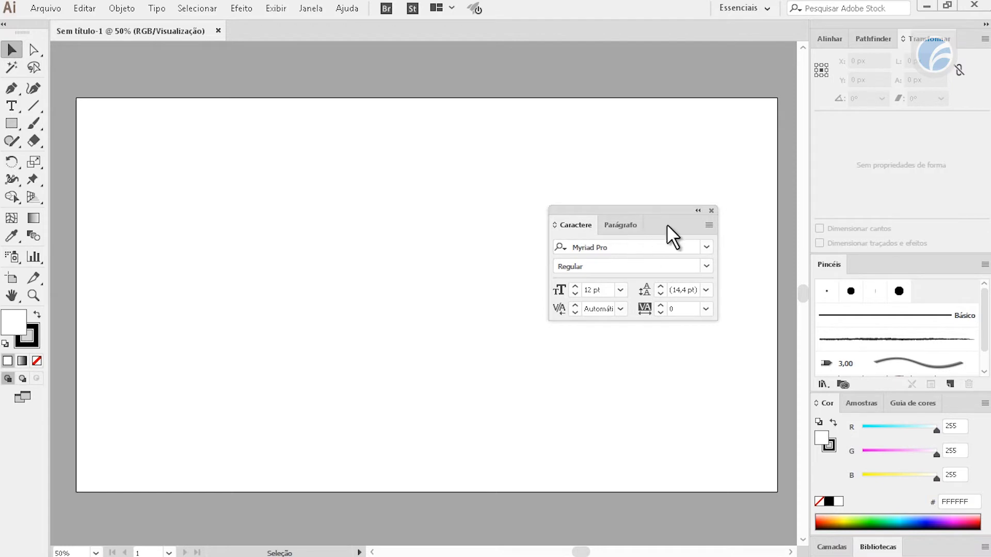
left_click_drag(656, 232, 904, 264)
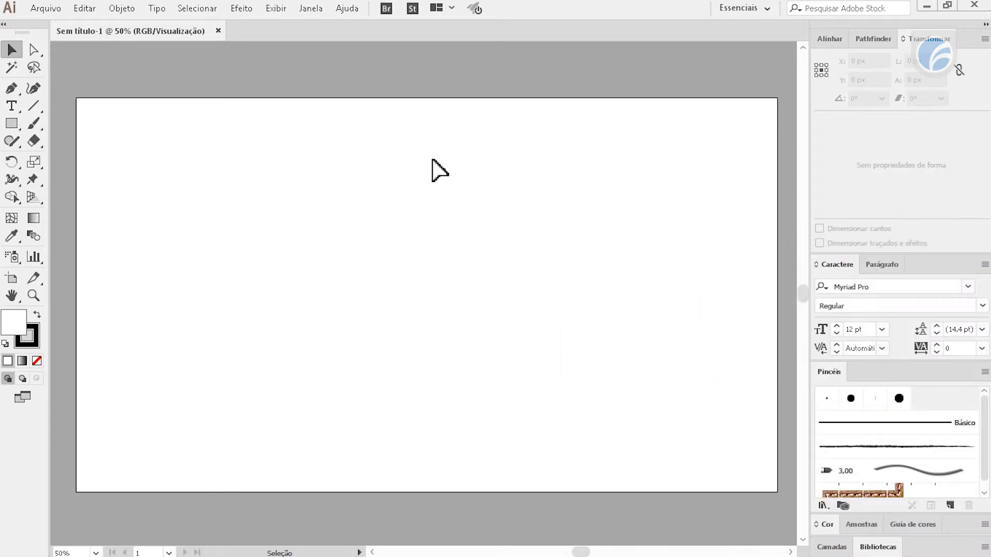
Display the Traçado panel and bring the Transparência panel grouped with it to the front
left_click(312, 10)
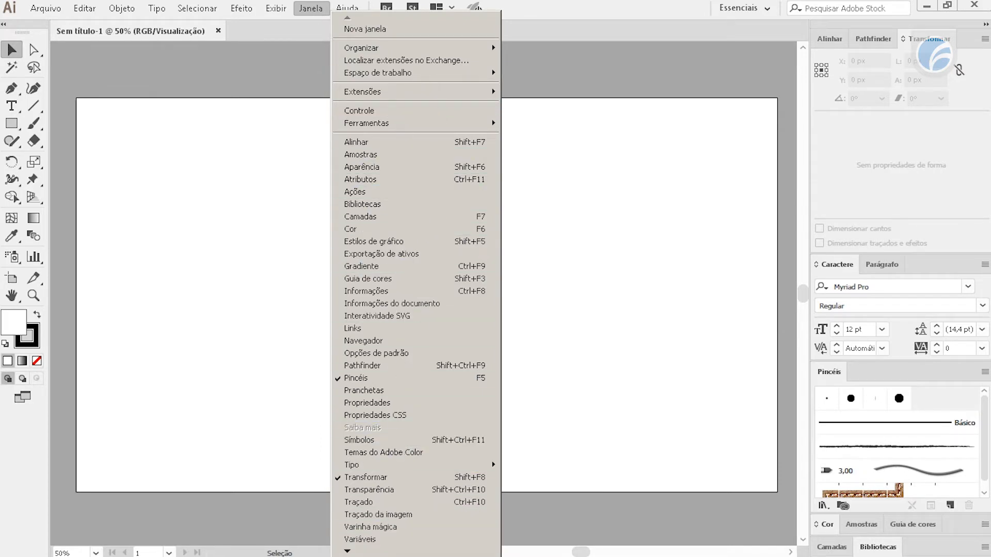
left_click(391, 503)
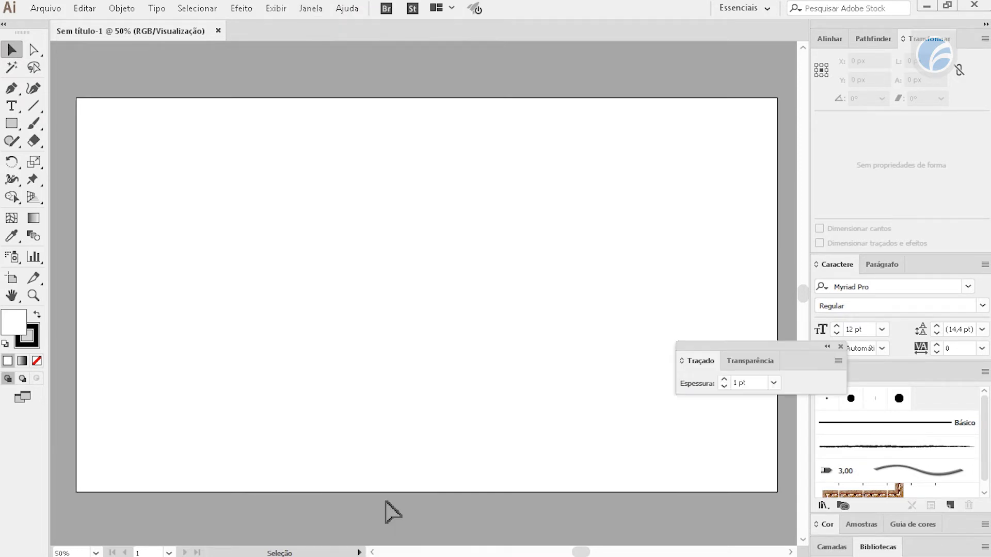
left_click(311, 8)
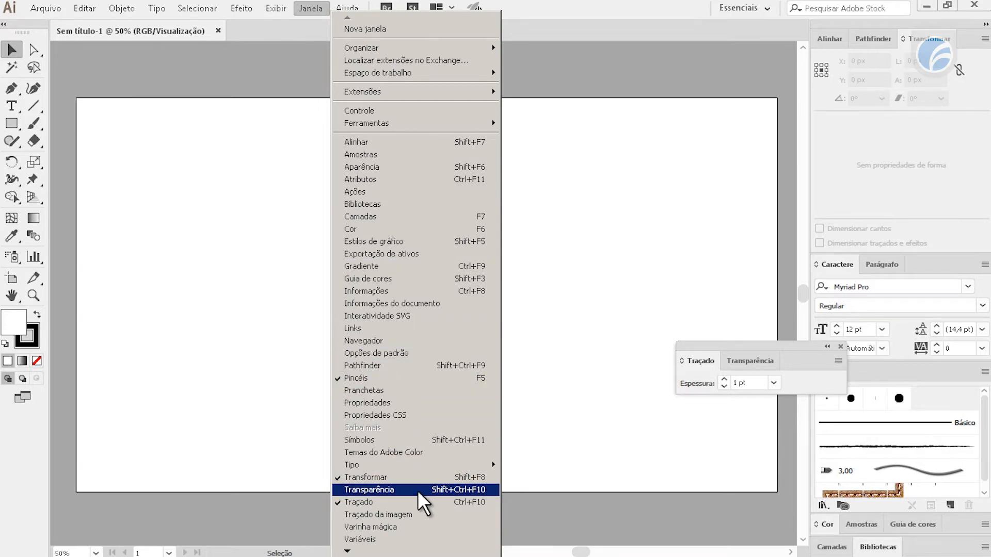
left_click(393, 490)
Compare the Traçado and Transparência panels and dock their group above Caractere, with Traçado in front
left_click(698, 361)
left_click(742, 360)
left_click(701, 364)
left_click(741, 361)
left_click_drag(768, 346, 583, 279)
left_click(508, 298)
left_click(567, 294)
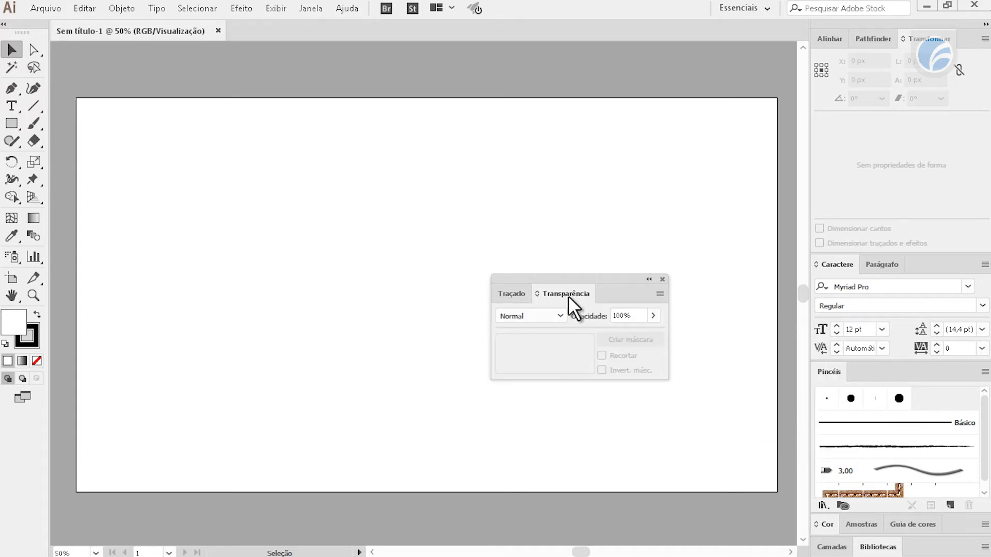
left_click(510, 295)
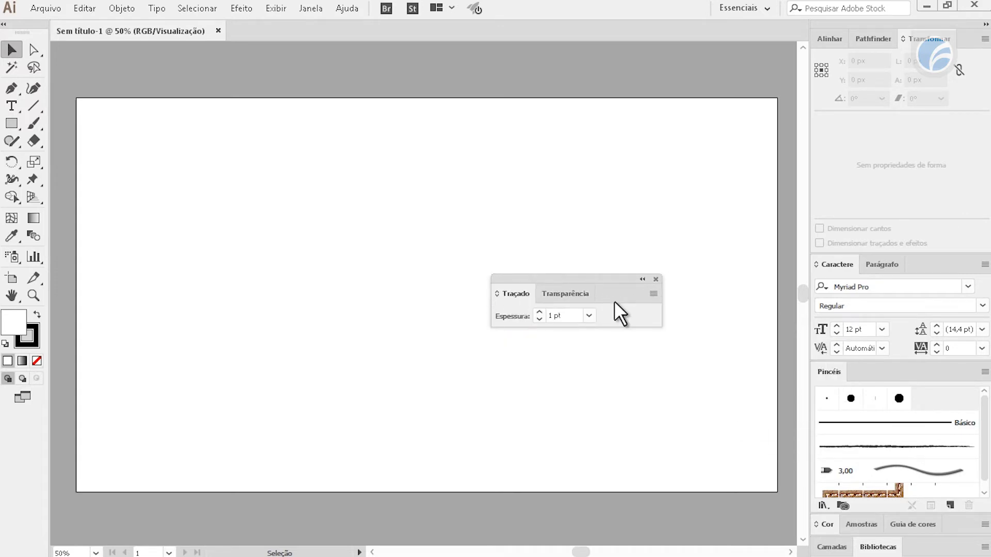
left_click_drag(608, 293, 900, 255)
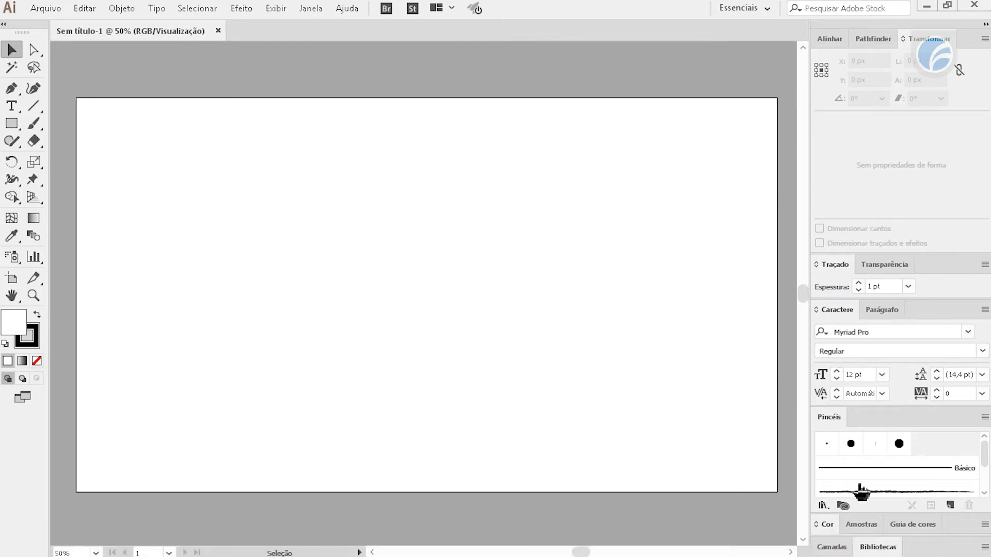
Bring Camadas to the front, separate it from Bibliotecas, and dock it in its own column beside the other panels
left_click(832, 548)
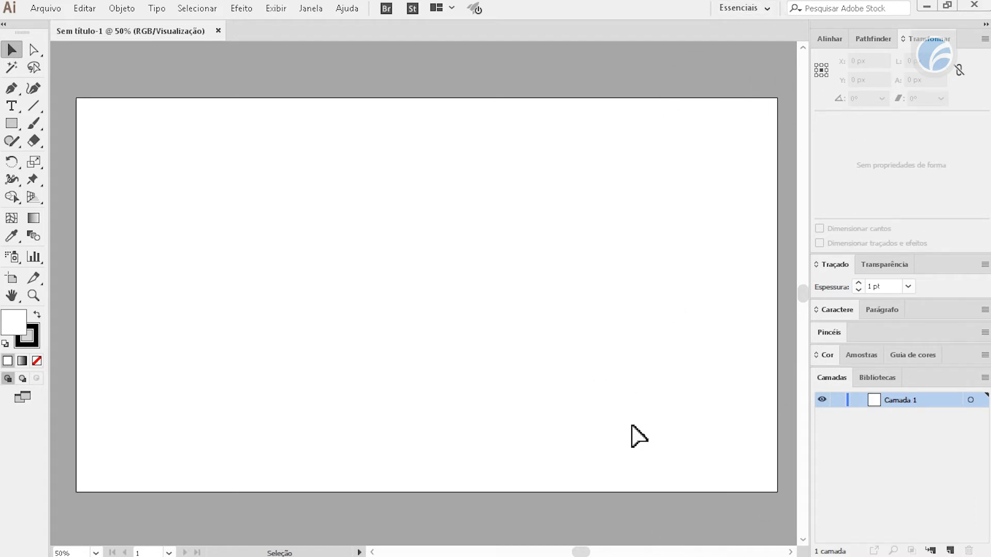
left_click_drag(836, 377, 479, 342)
left_click_drag(479, 286, 804, 275)
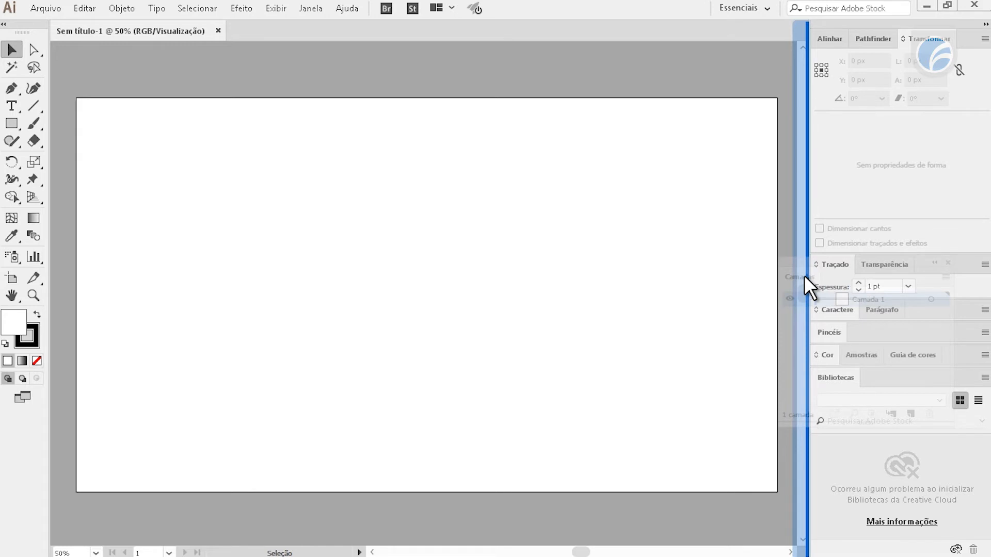
left_click_drag(804, 275, 804, 275)
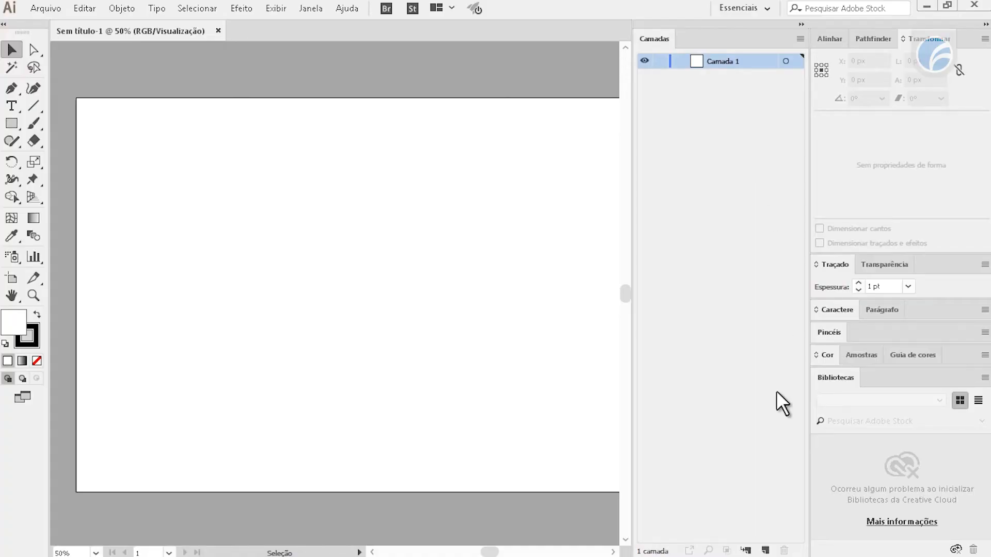
Add 30 new layers to the document, up to Camada 31
left_click(766, 551)
double_click(765, 551)
double_click(765, 551)
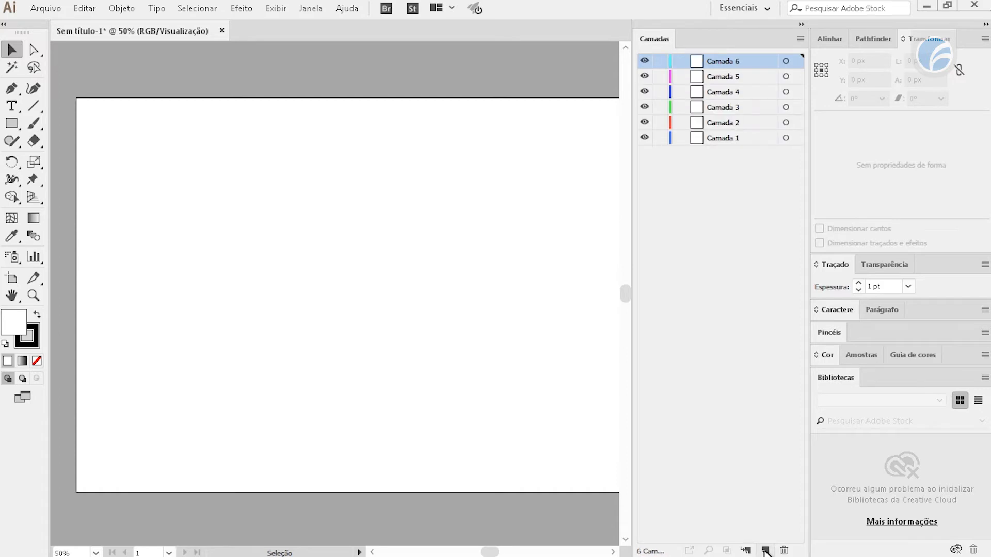
double_click(766, 551)
left_click(766, 551)
double_click(765, 551)
double_click(765, 551)
double_click(765, 551)
left_click(765, 551)
double_click(765, 552)
double_click(765, 551)
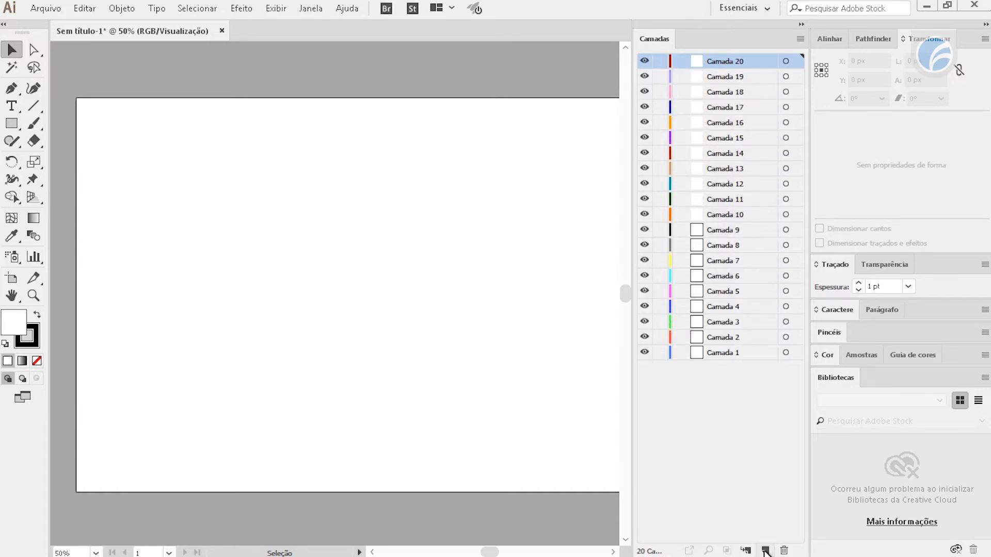
double_click(765, 551)
left_click(765, 551)
triple_click(765, 551)
double_click(765, 551)
left_click(766, 551)
double_click(765, 551)
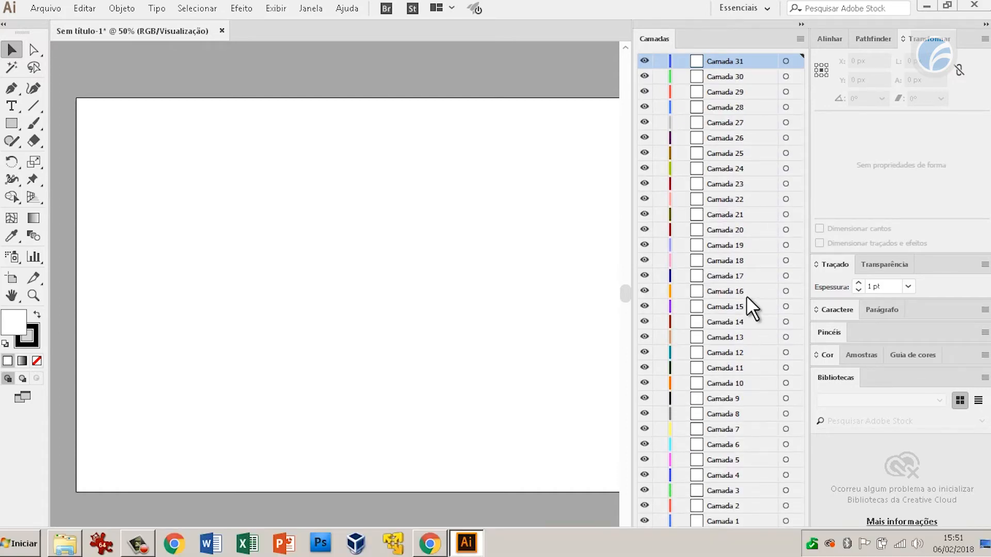
Select various layers throughout the Camadas list to examine how the full-height panel gives access to them
left_click(724, 187)
left_click(725, 291)
left_click(728, 416)
left_click(737, 291)
left_click(723, 185)
left_click(725, 307)
left_click(727, 322)
left_click(729, 414)
left_click(726, 229)
left_click(726, 77)
left_click(726, 306)
left_click(727, 414)
left_click(727, 276)
left_click(727, 169)
Group the Camadas panel with Bibliotecas and browse the long layer list in the shorter panel
left_click_drag(711, 36, 878, 374)
scroll(896, 476, "down", 7)
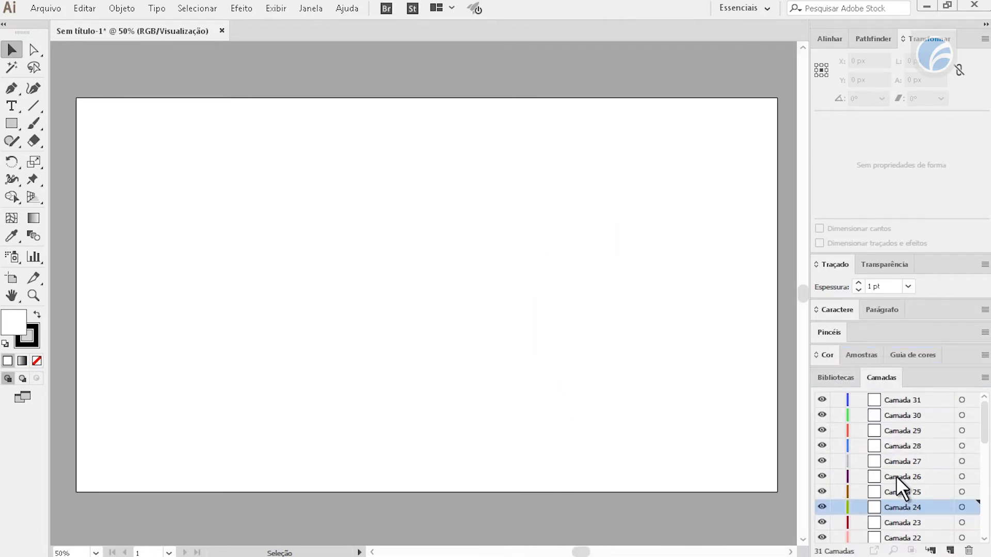
scroll(896, 475, "up", 7)
Return the Camadas panel to its own column and delete layers Camada 2 through Camada 31
left_click_drag(882, 370, 800, 222)
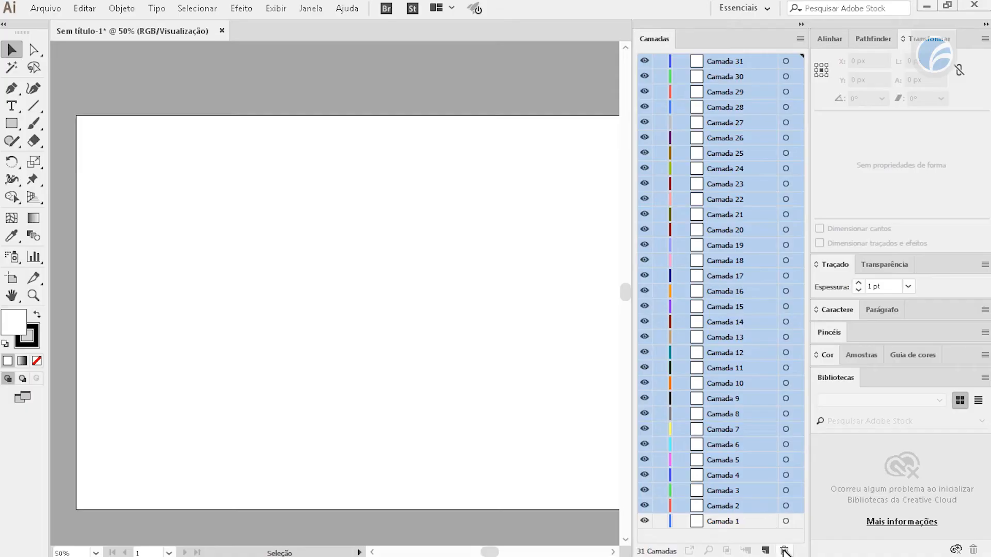
left_click(784, 551)
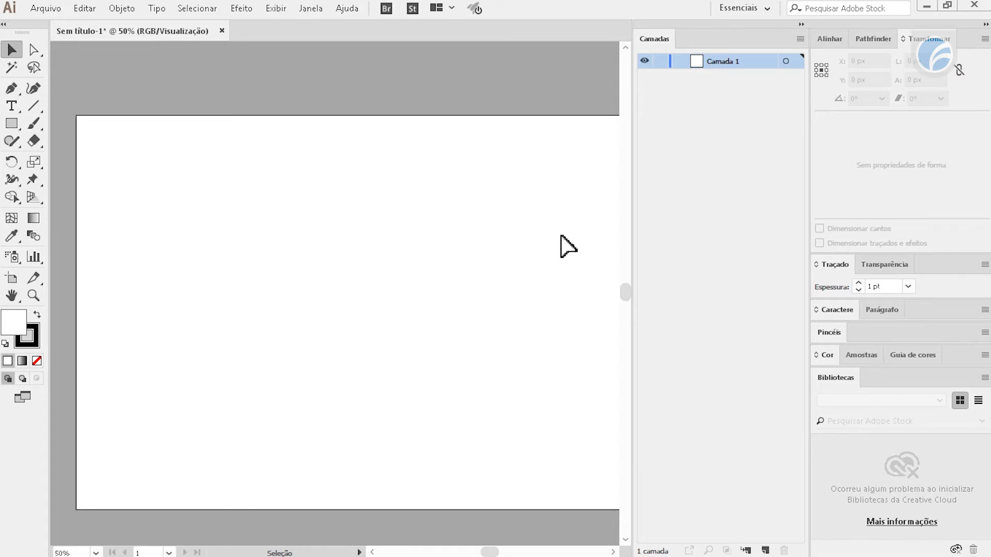
Zoom out to 33.33% and position the whole artboard in the canvas area beside the Camadas panel
left_click_drag(539, 304, 401, 280)
left_click_drag(307, 235, 409, 250)
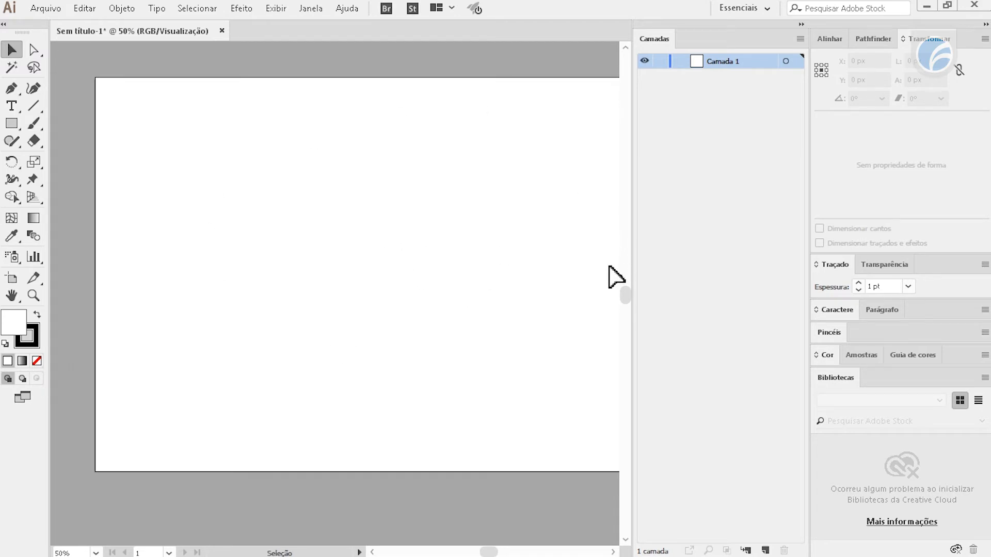
left_click_drag(508, 212, 390, 187)
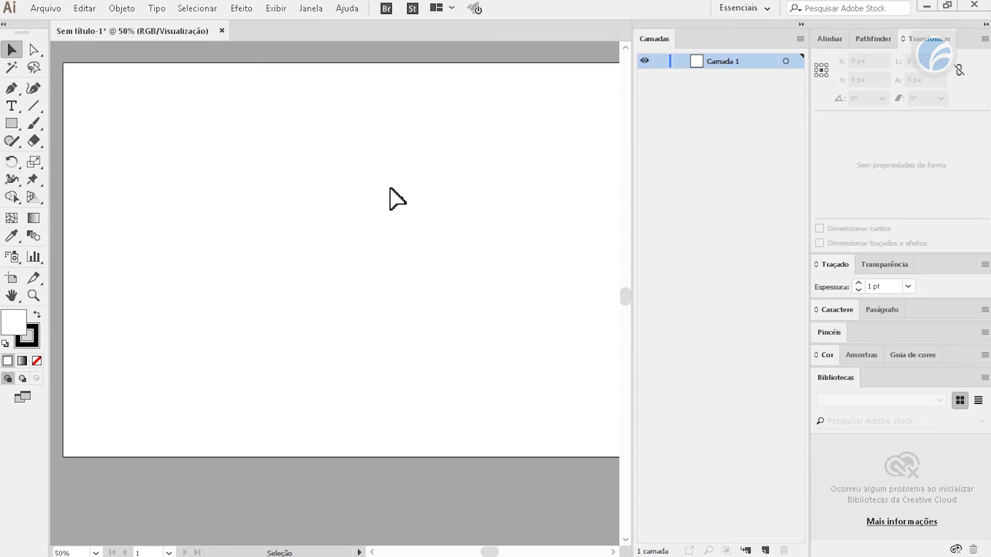
key("ctrl+minus")
left_click_drag(389, 188, 341, 230)
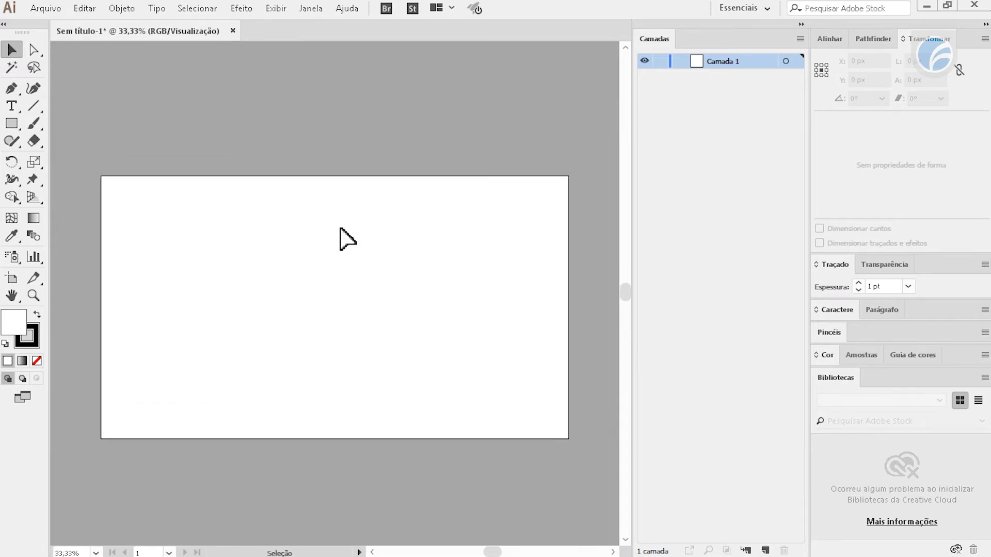
left_click_drag(359, 326, 368, 302)
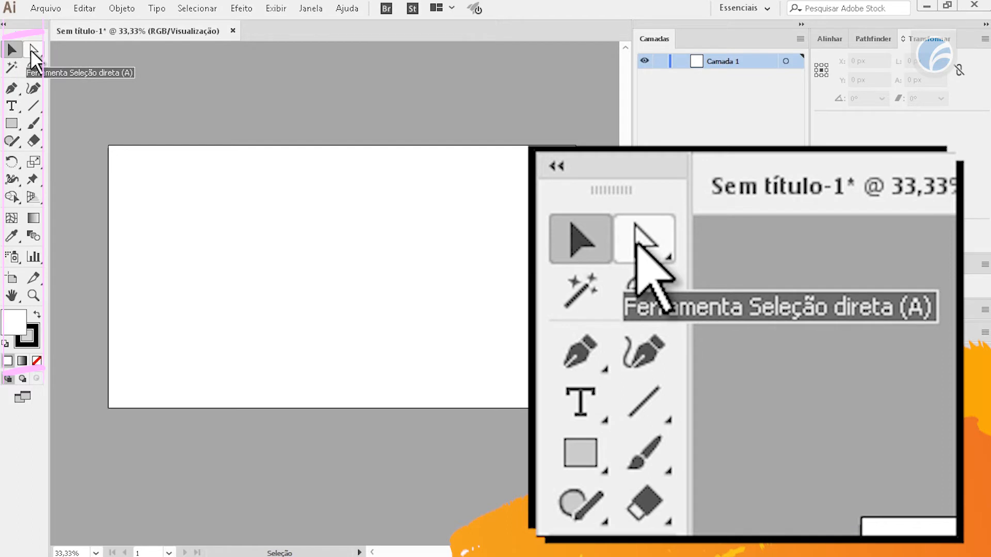
Alternate between the Direct Selection and Selection tools, finishing with the Selection tool
left_click(31, 50)
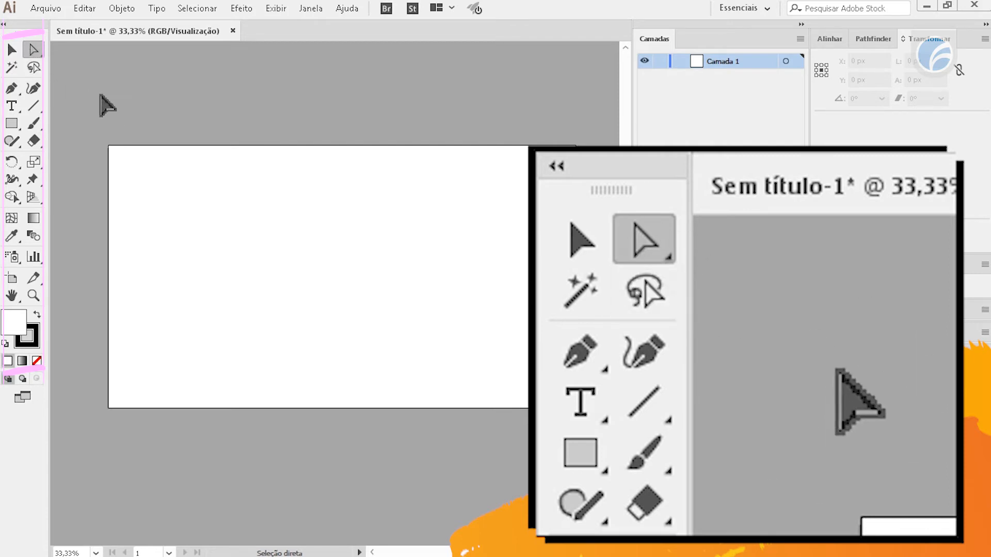
left_click(11, 51)
left_click(33, 50)
left_click(12, 51)
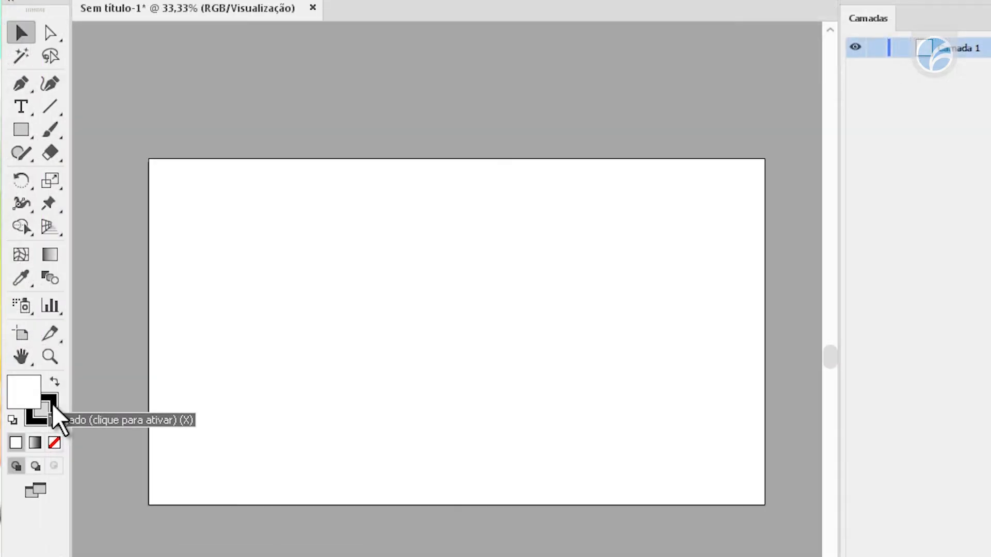
Draw a rectangle across the artboard's bottom edge near its lower-left corner and move it slightly down and left
left_click_drag(224, 405, 405, 548)
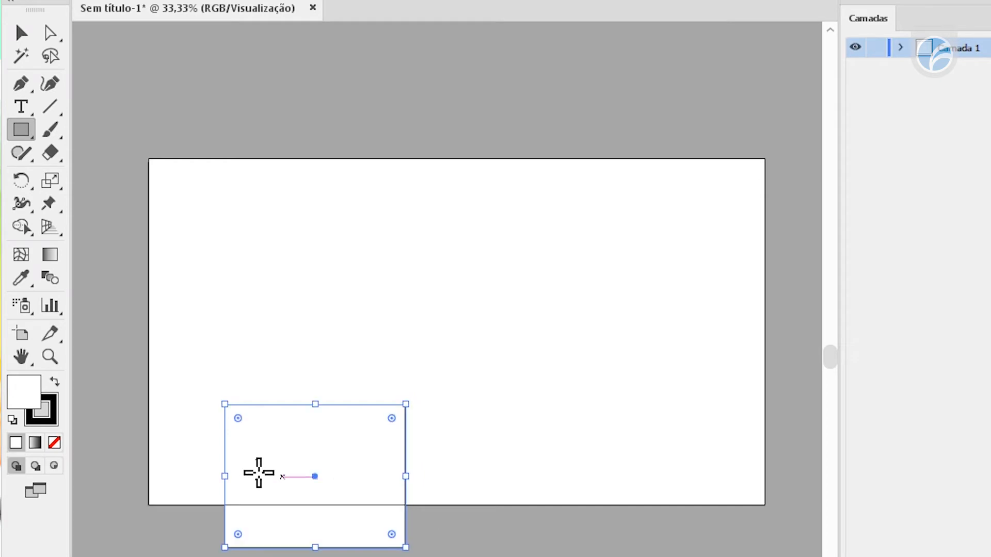
key("v")
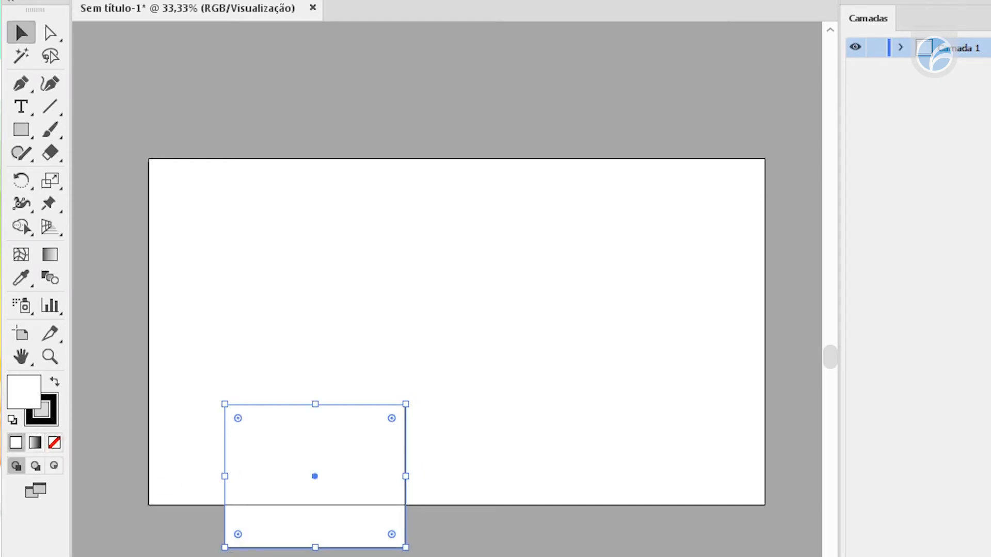
left_click_drag(294, 475, 258, 532)
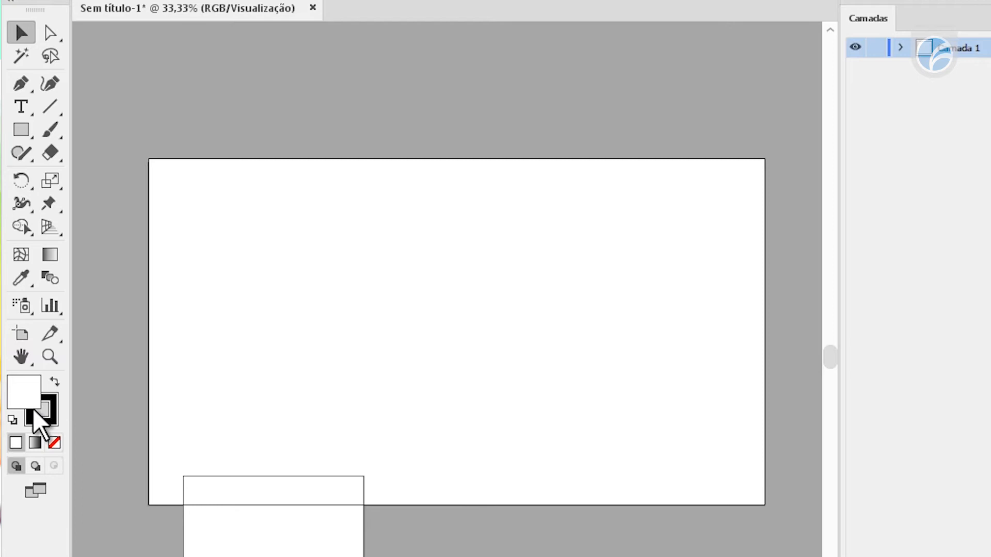
Examine the area around the artboard's lower-left corner and the rectangle's edge at high magnification
key("z")
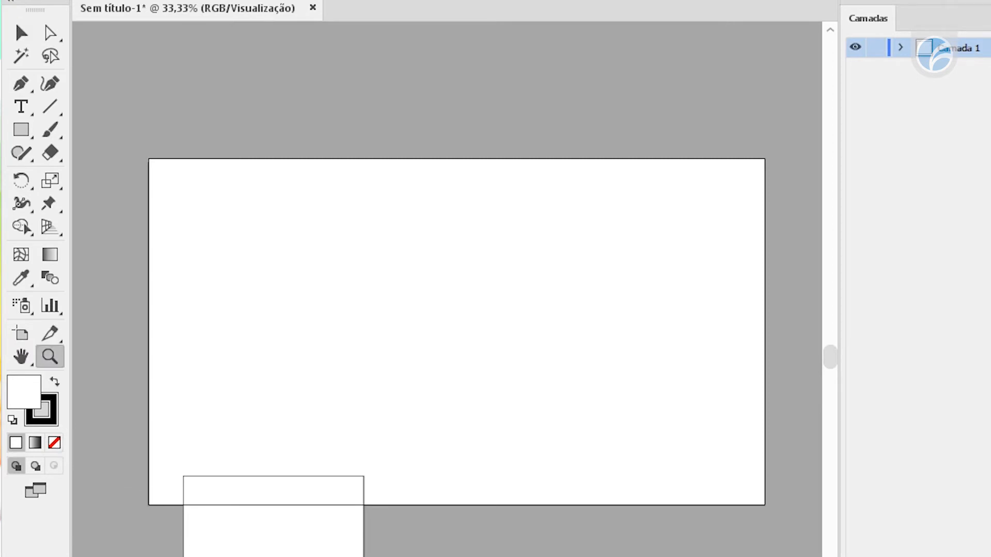
left_click_drag(164, 546, 224, 556)
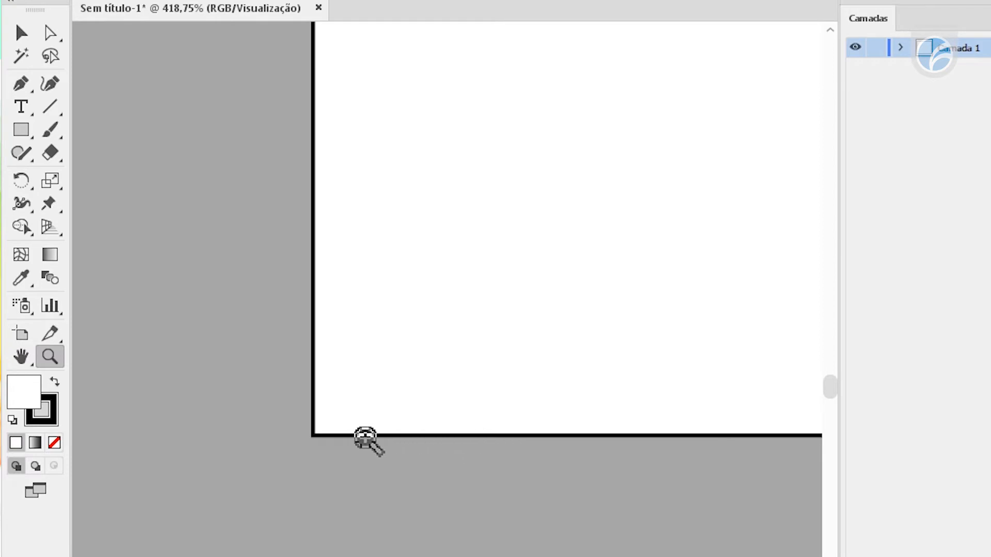
key("v")
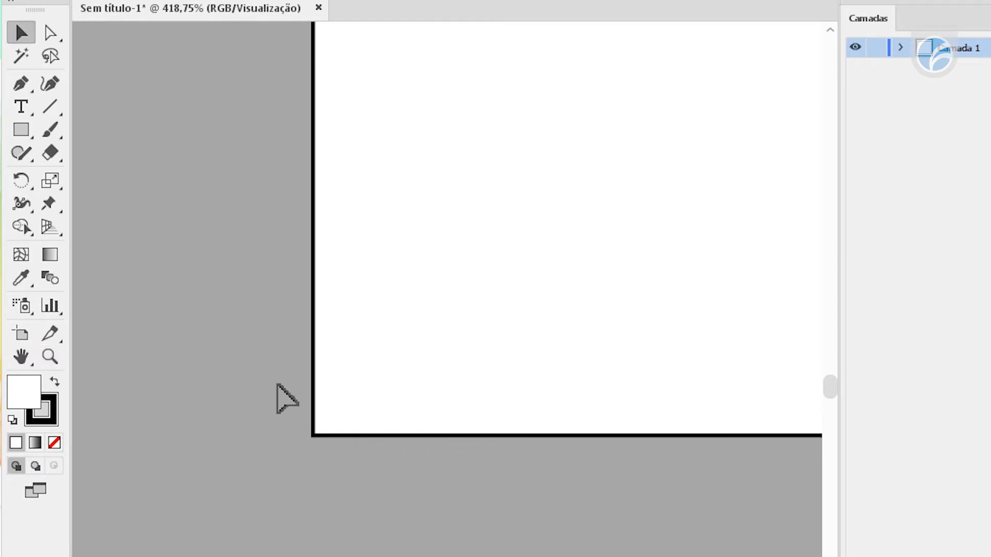
key("ctrl+minus")
key("ctrl+minus")
key("ctrl+minus")
key("ctrl+minus")
key("ctrl+minus")
key("ctrl+minus")
key("ctrl+minus")
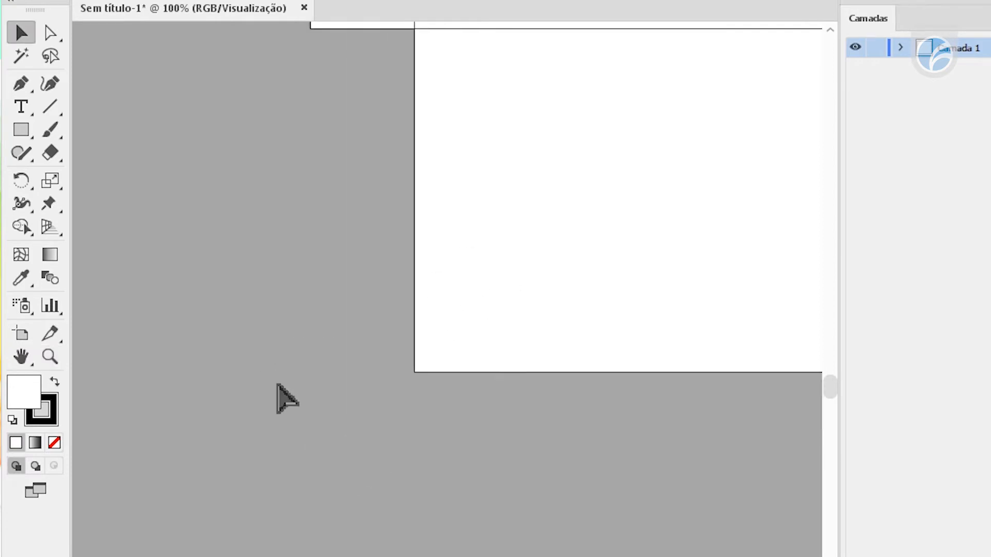
Move the rectangle off the artboard below its lower-left corner, give it an orange-red fill, and deselect it
left_click_drag(530, 295, 435, 415)
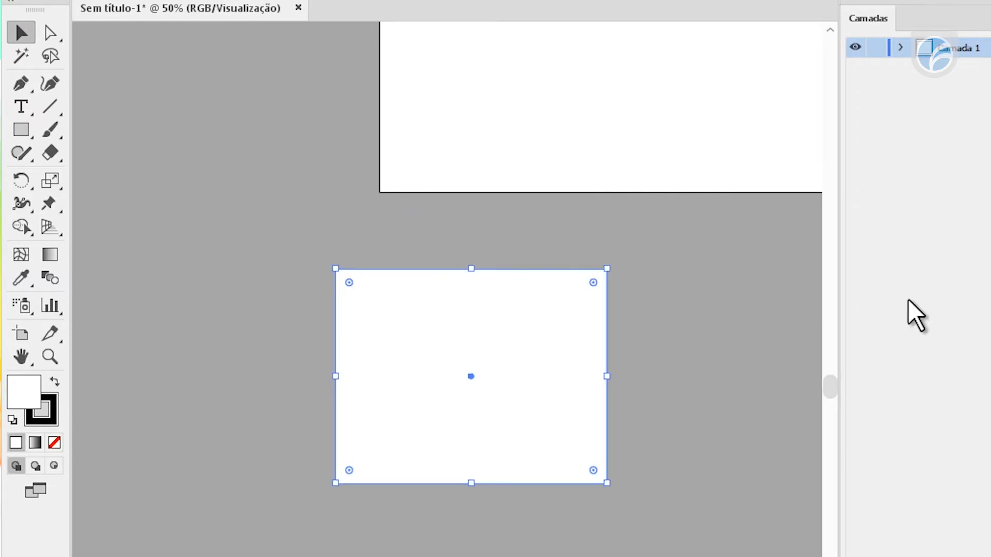
left_click_drag(427, 338, 318, 196)
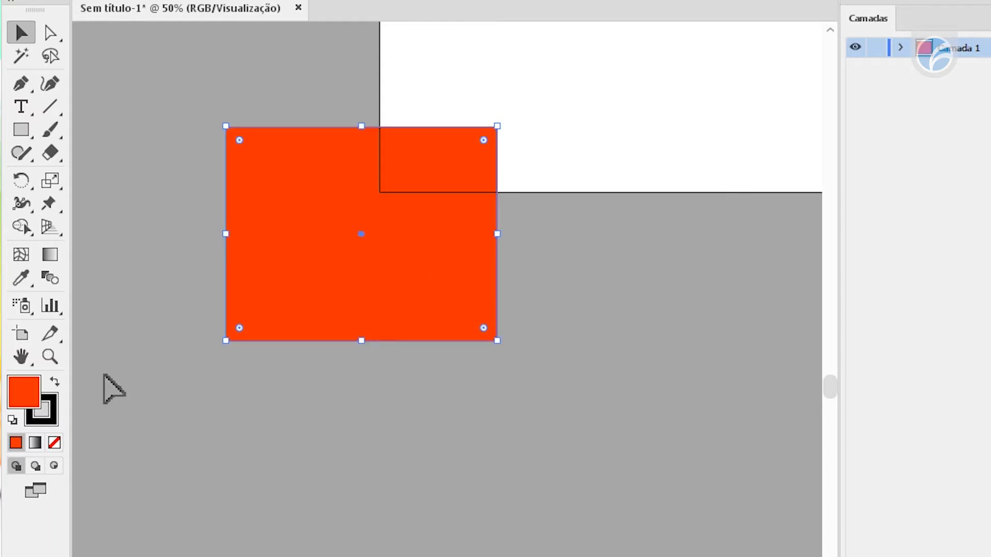
left_click(170, 445)
left_click_drag(403, 369, 400, 367)
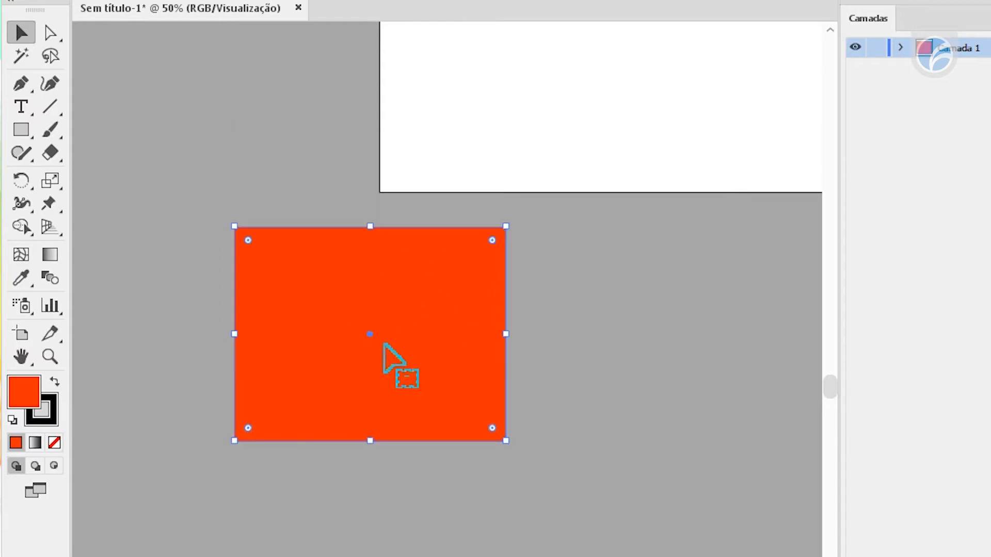
left_click(83, 401)
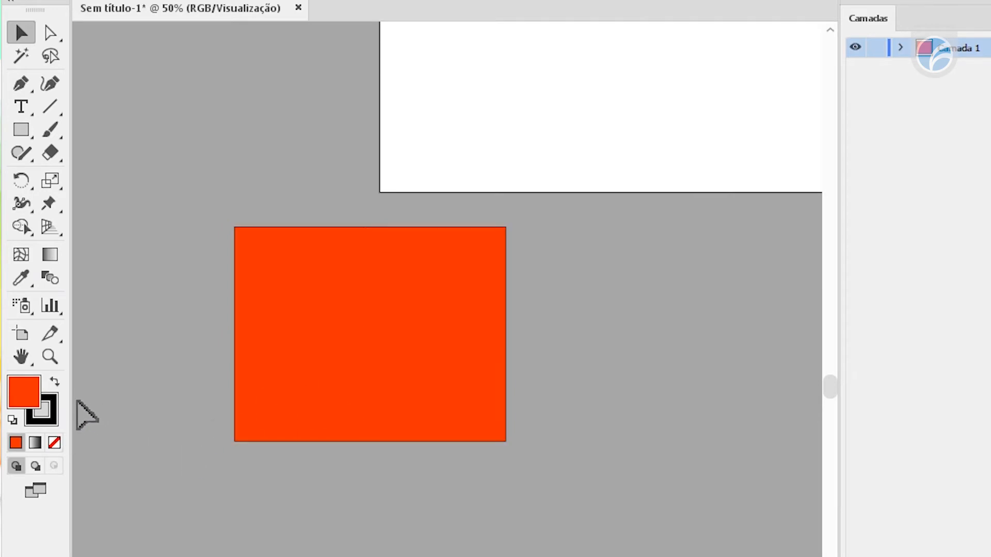
Inspect the rectangle's left edge up close, make its stroke the active color attribute, and color the stroke green
key("z")
left_click_drag(221, 379, 278, 420)
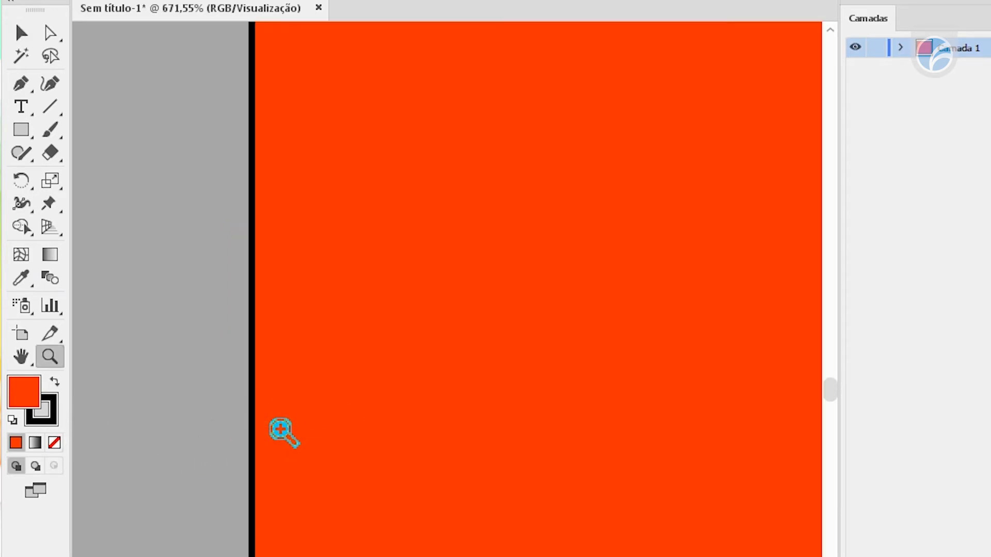
key("v")
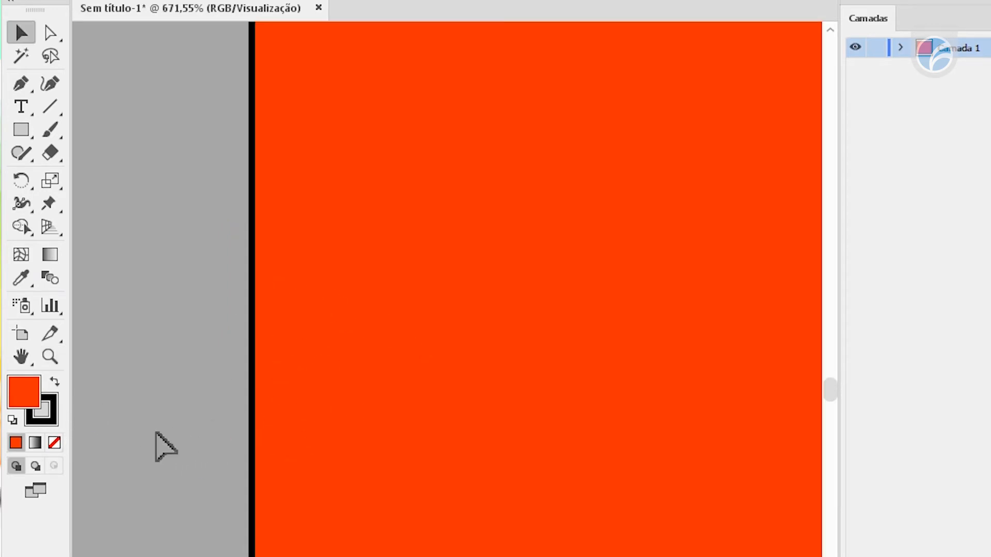
left_click(51, 417)
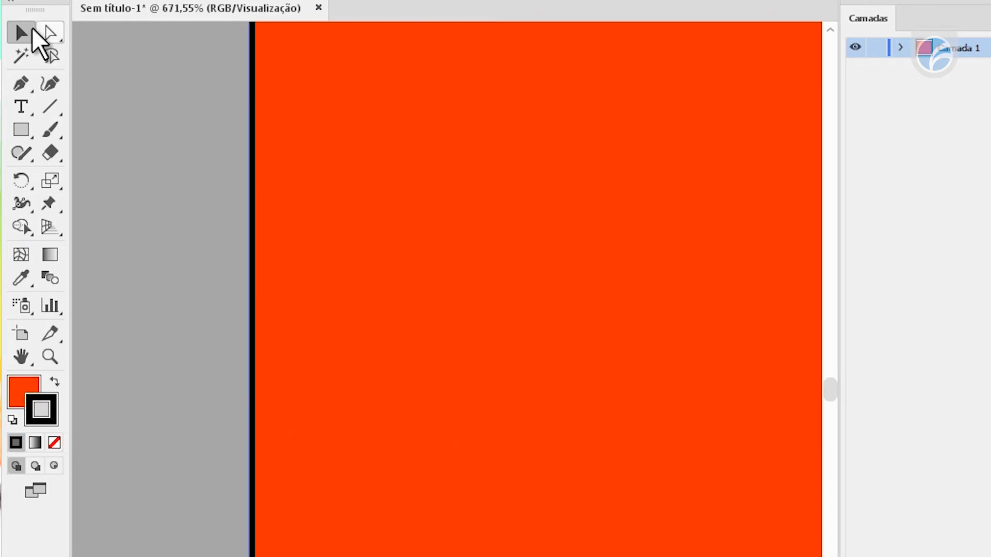
left_click(38, 397)
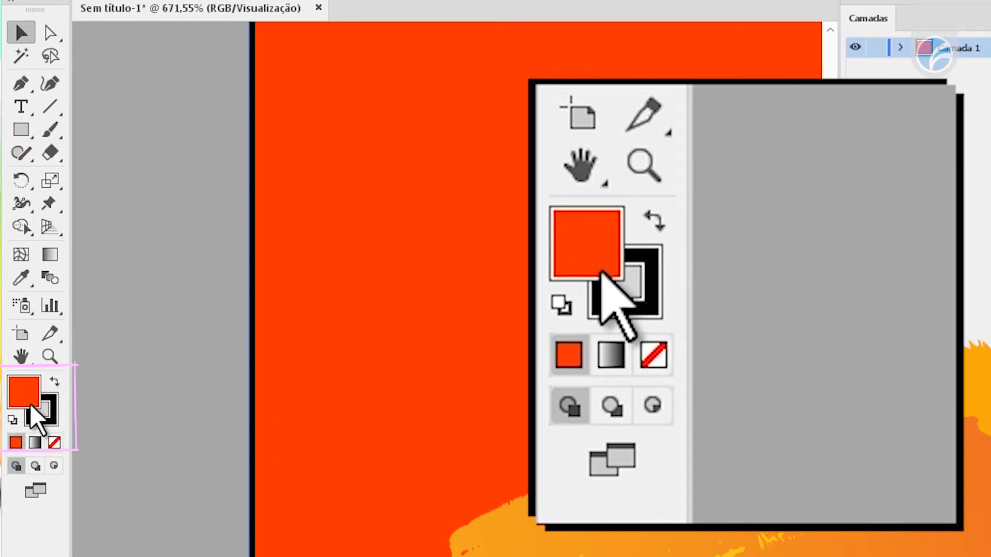
left_click(46, 415)
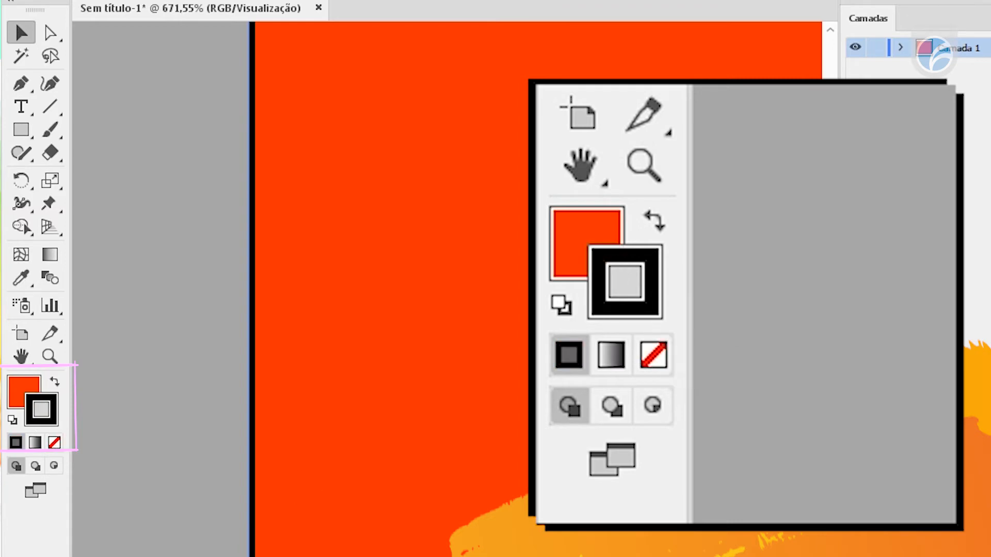
left_click(191, 342)
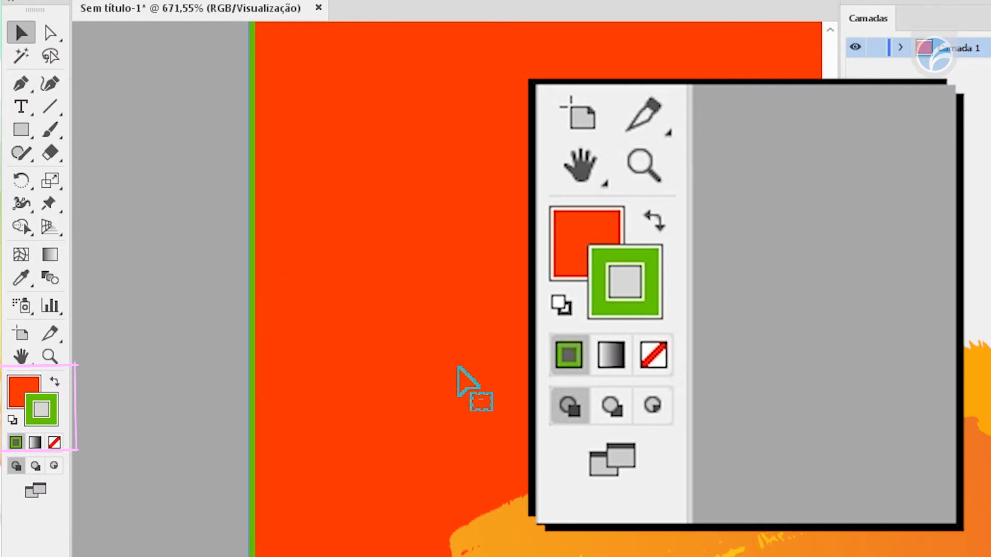
left_click(85, 410)
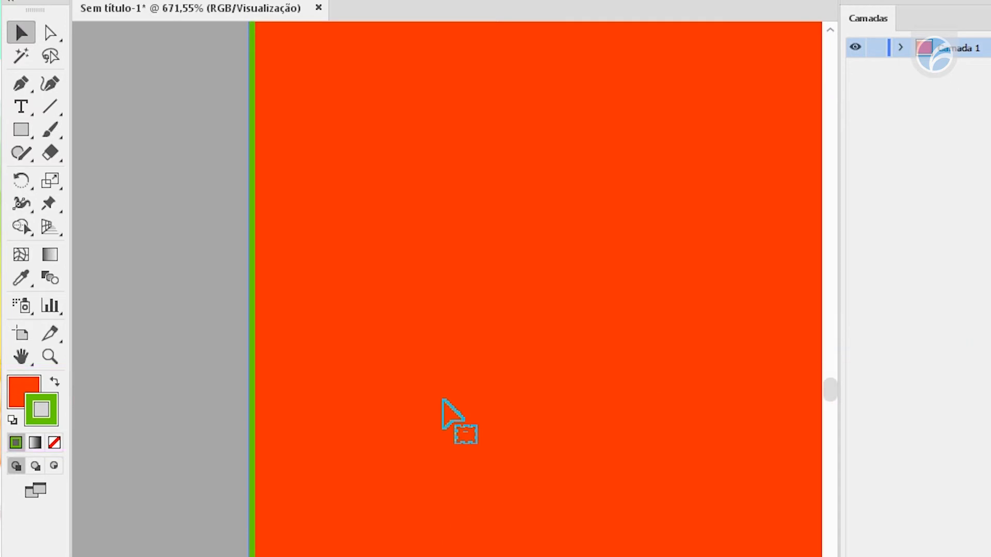
Reset the rectangle to the default white fill and black stroke, then shift it left
key("d")
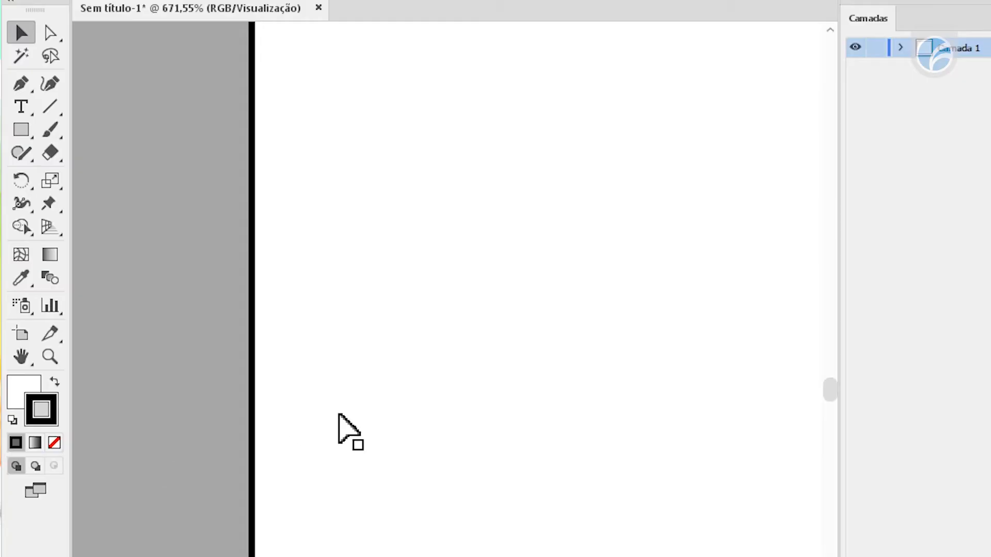
left_click_drag(339, 414, 300, 341)
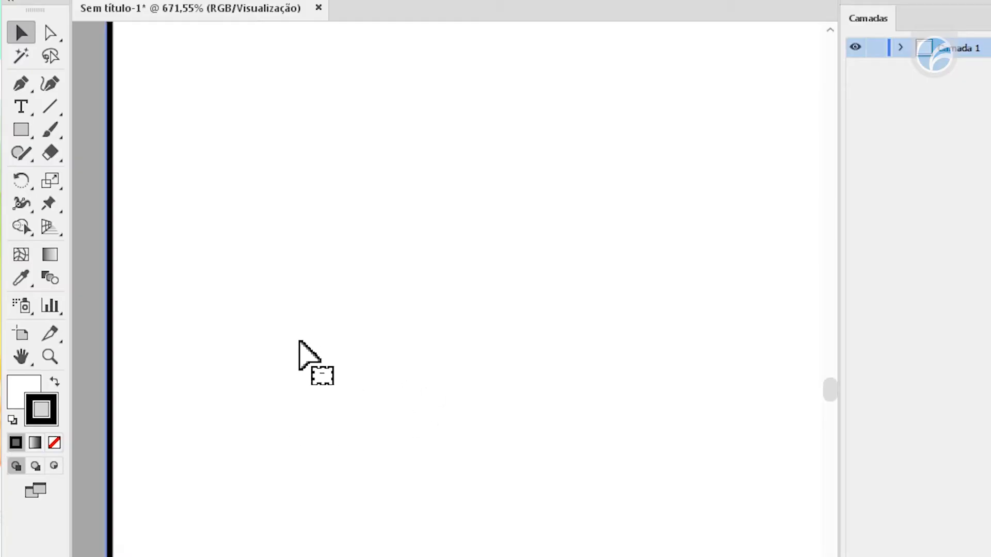
Move the rectangle up so that it overlaps the artboard's lower-left corner
key("ctrl+minus")
key("ctrl+minus")
key("ctrl+minus")
key("ctrl+minus")
key("ctrl+minus")
key("ctrl+minus")
key("ctrl+minus")
mouse_move(299, 341)
left_mouse_down()
mouse_move(371, 326)
mouse_move(329, 202)
left_mouse_up()
Make the rectangle's fill the active color attribute, remove the fill, and deselect the rectangle
left_click(17, 386)
left_click(48, 410)
left_click(25, 391)
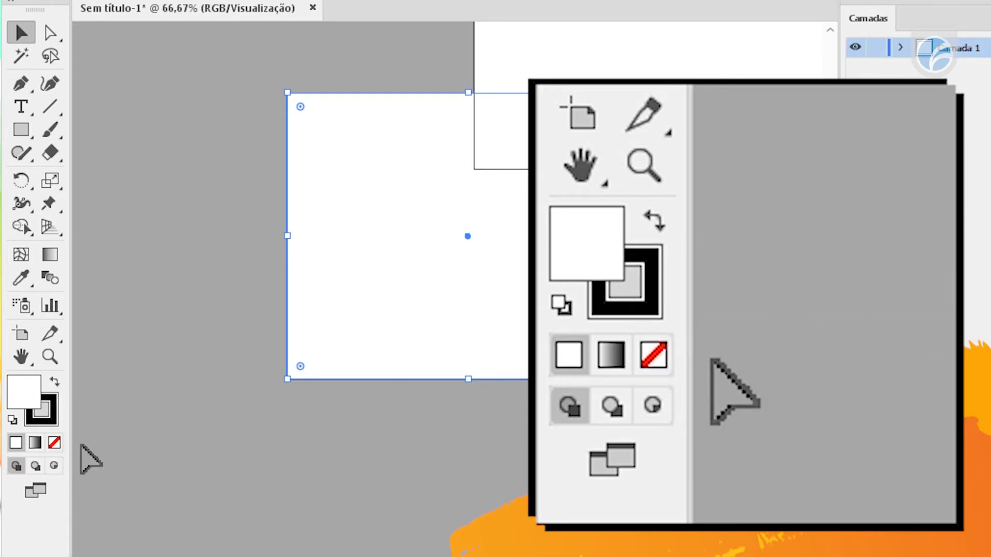
left_click(55, 443)
left_click(343, 499)
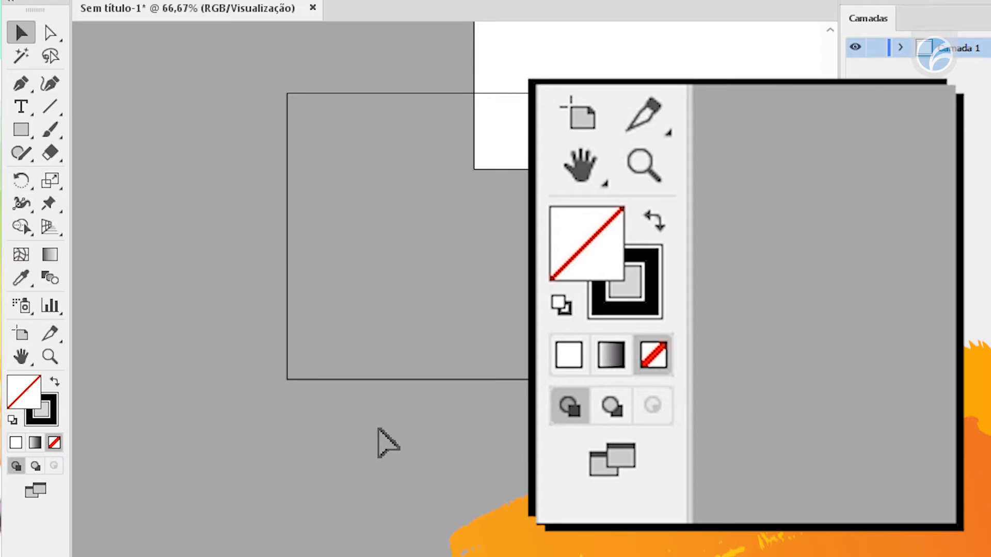
Select the rectangle, make its stroke the active attribute, and set the stroke to none
mouse_move(182, 317)
left_mouse_down()
mouse_move(356, 428)
mouse_move(305, 488)
left_mouse_up()
left_click(54, 414)
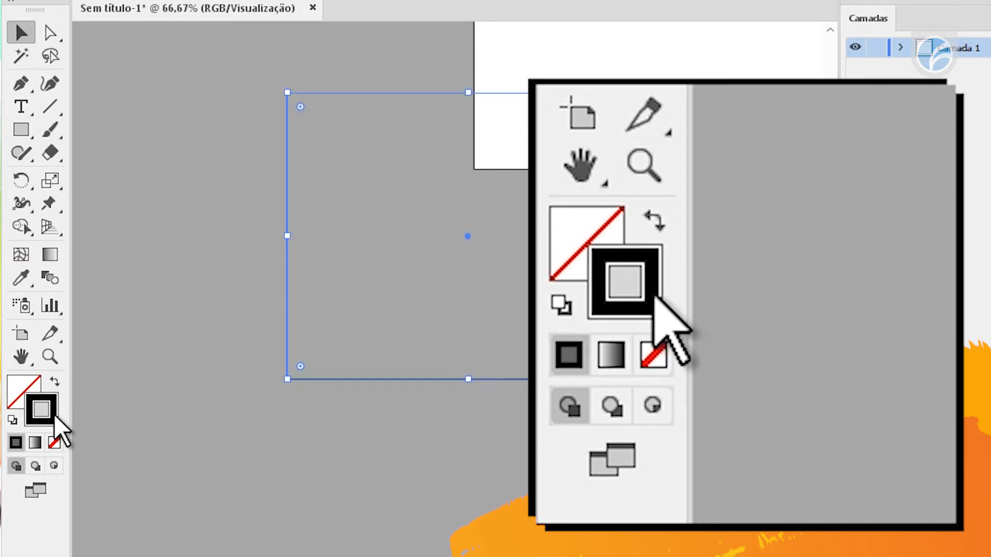
left_click(54, 443)
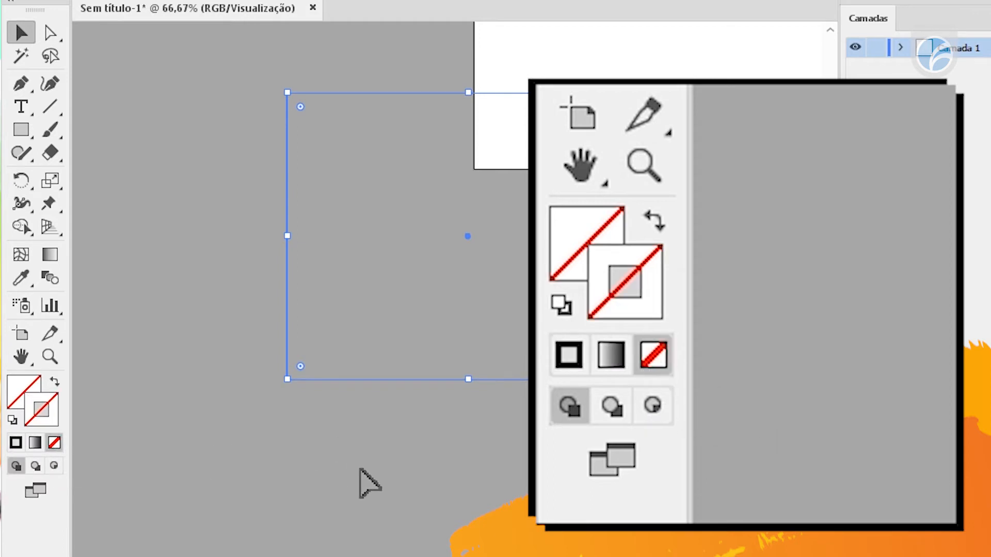
left_click(323, 503)
left_click_drag(416, 528, 183, 289)
Give the rectangle a solid black fill, deselect it, and inspect its strokeless lower-left corner up close
left_click(23, 391)
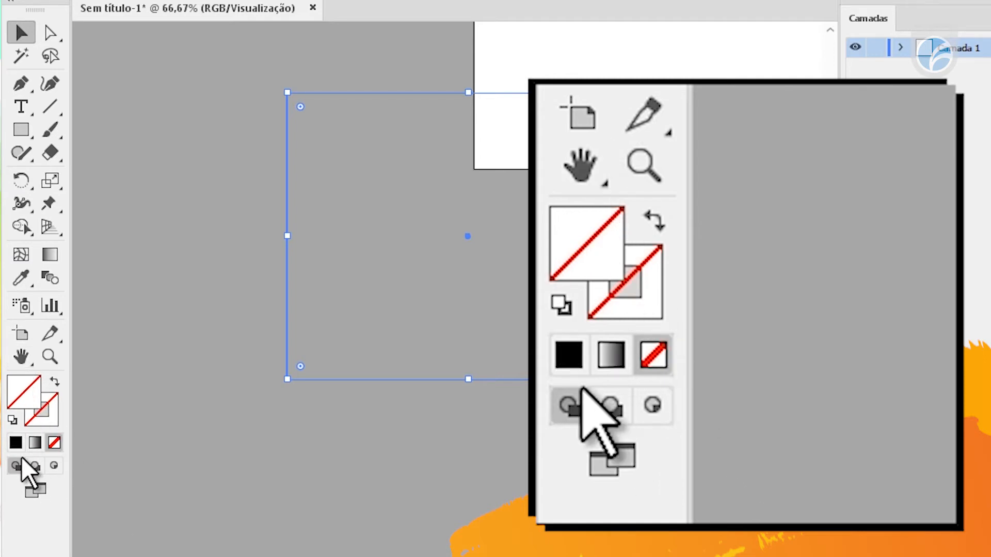
left_click(16, 442)
left_click(422, 546)
key("z")
left_click_drag(243, 327, 357, 409)
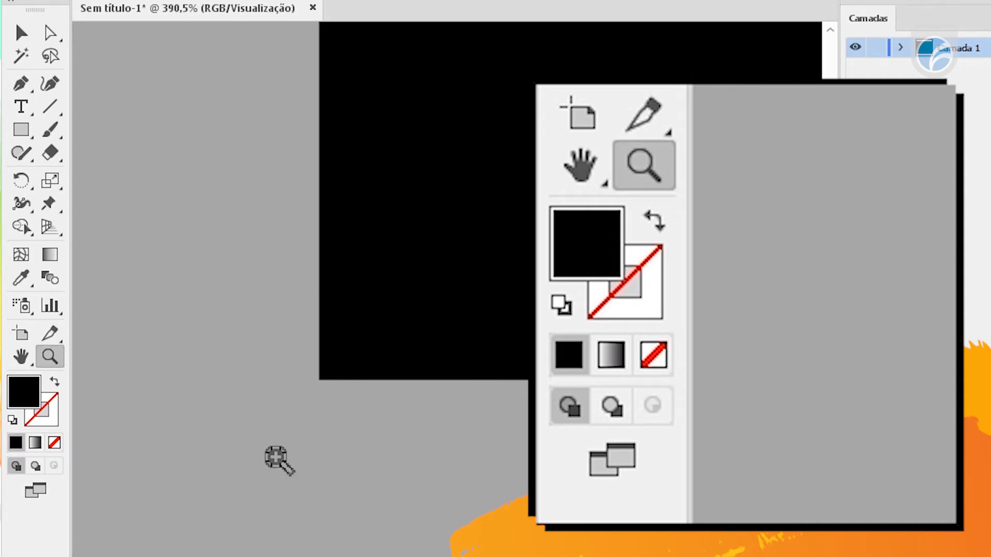
Delete the black rectangle and fit the empty artboard in the window
key("v")
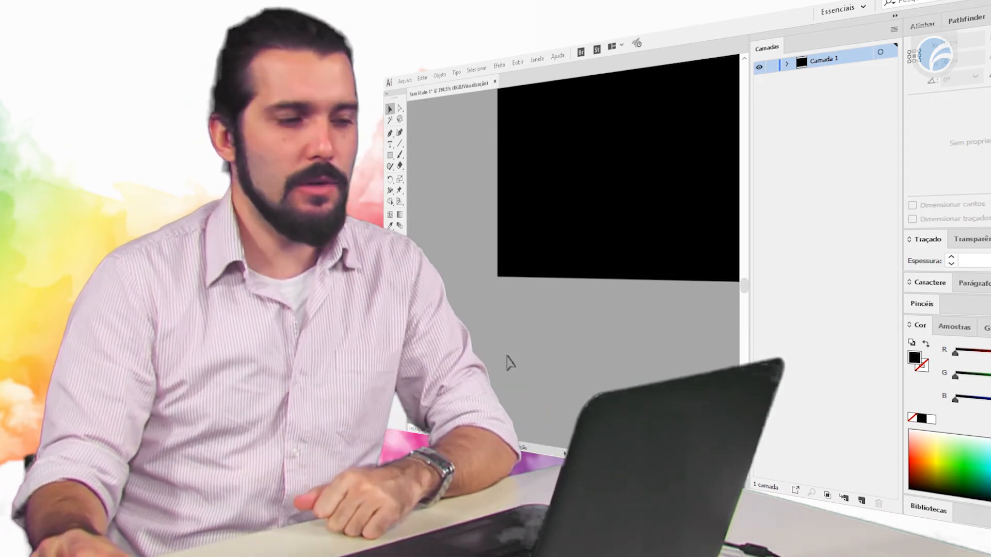
left_click(548, 253)
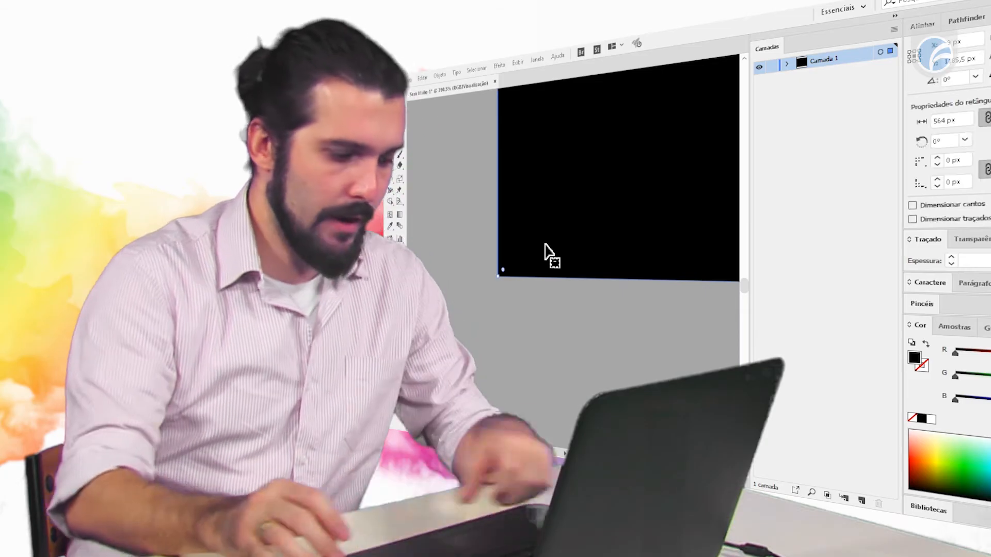
key("Delete")
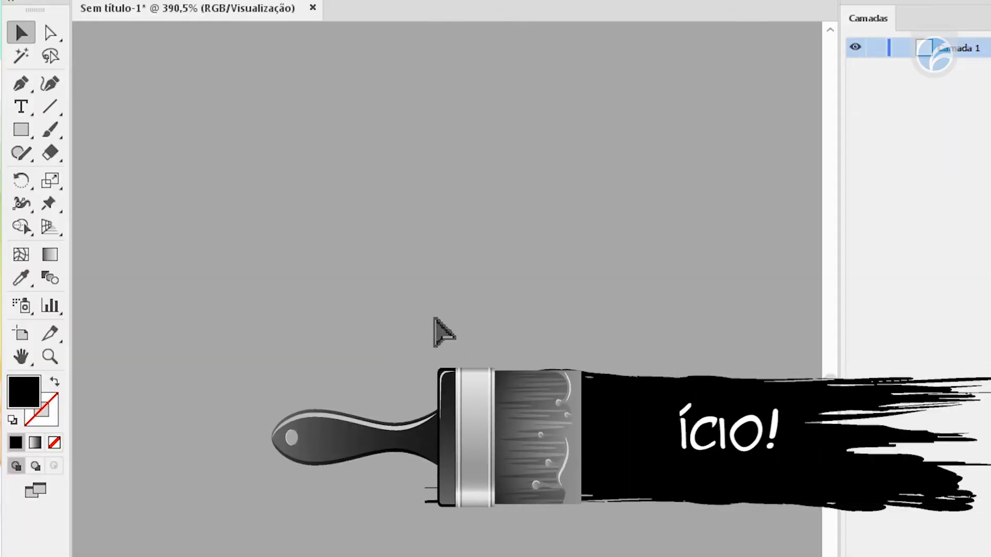
key("ctrl+0")
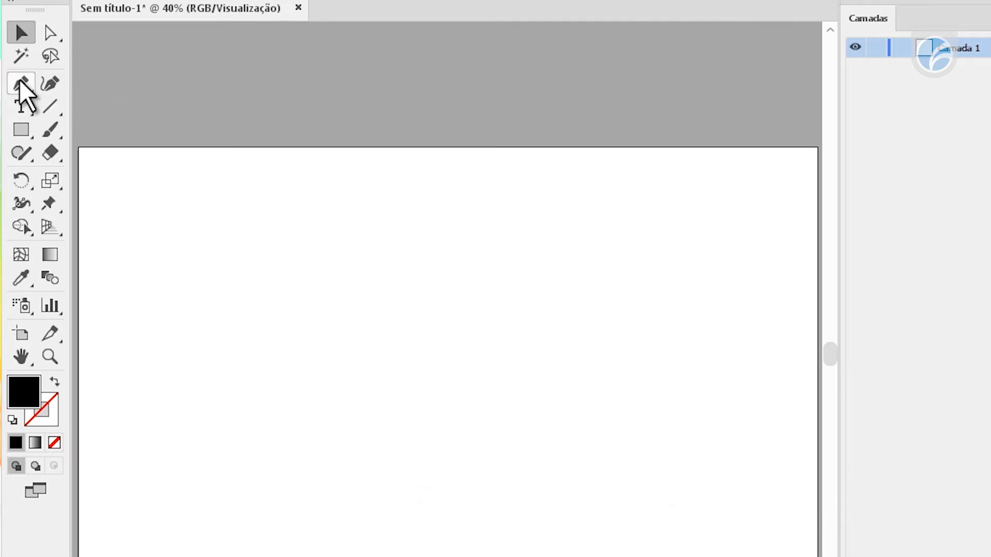
Activate the Pen tool and set the drawing colors to no fill and a black stroke
left_click(21, 84)
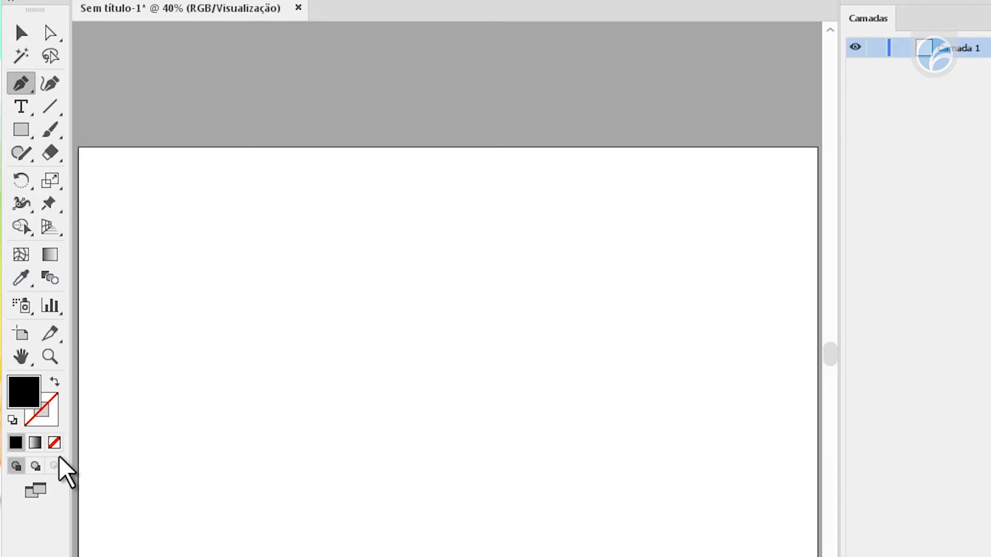
left_click(54, 443)
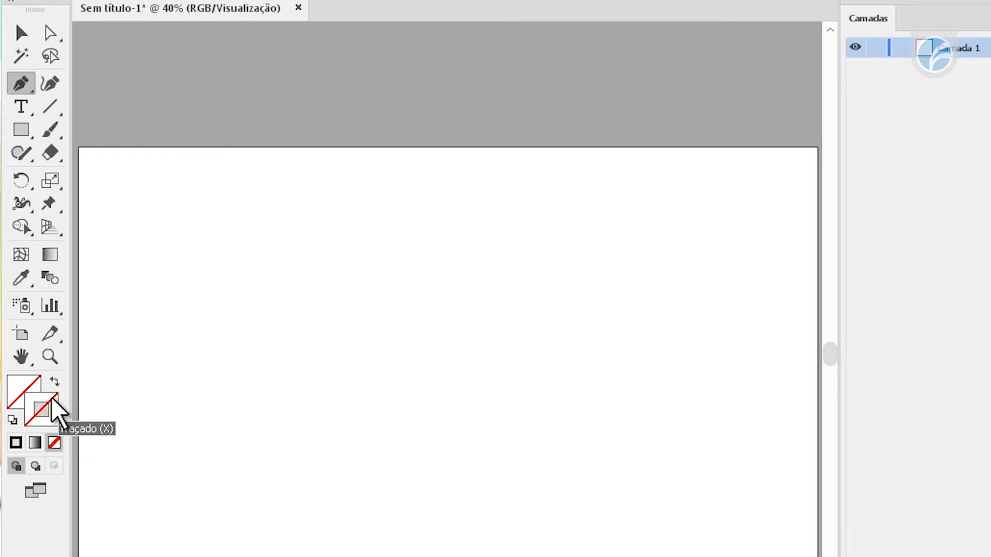
left_click(15, 442)
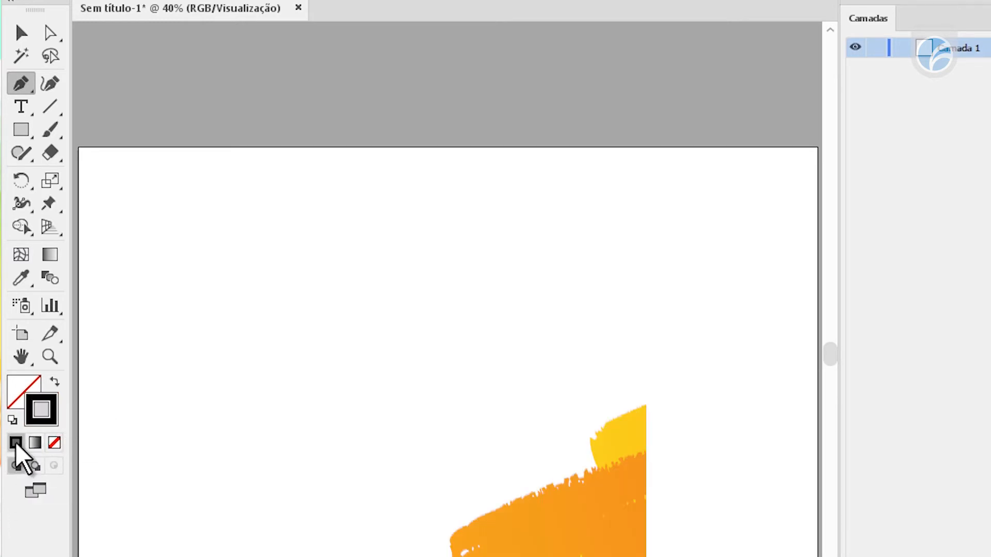
Swap the fill and stroke colors back and forth, ending with no fill and a black stroke
left_click(55, 383)
left_click(55, 383)
left_click(54, 383)
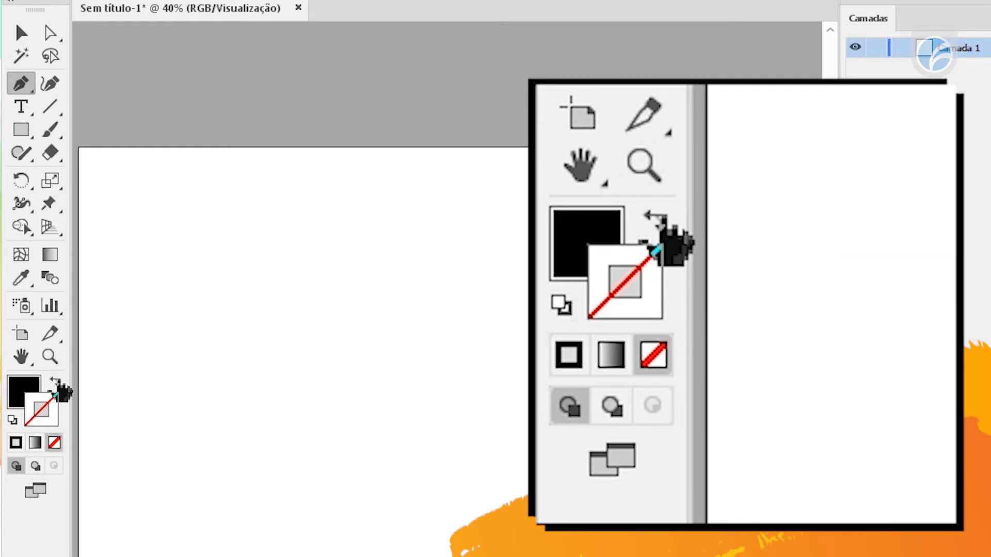
left_click(55, 382)
left_click(54, 383)
left_click(24, 387)
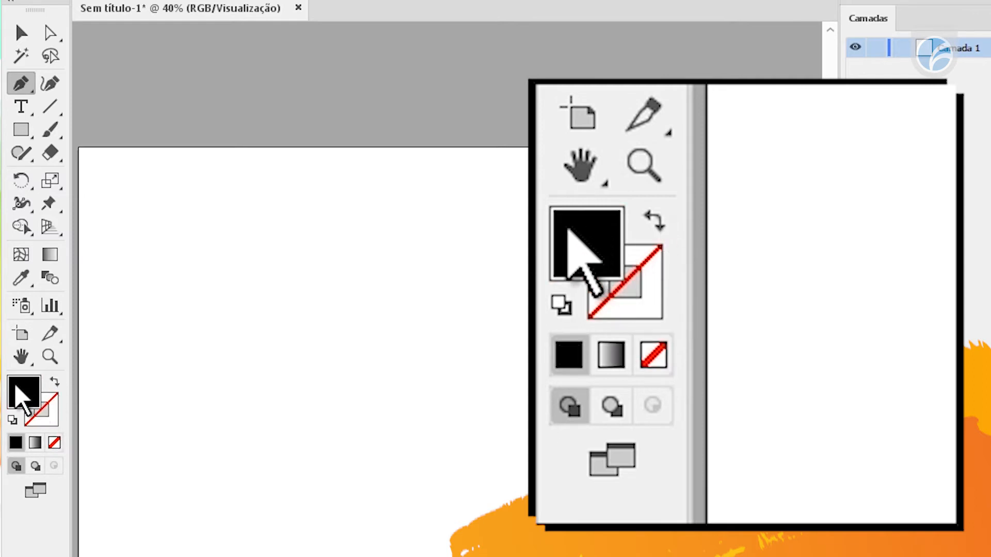
left_click(54, 382)
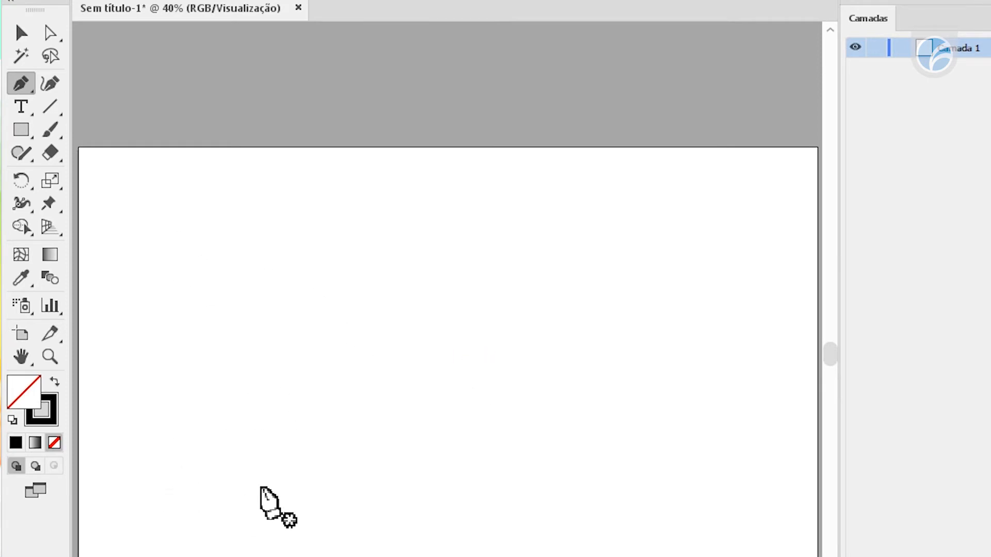
Draw a large irregular closed shape of straight Pen segments across the artboard, ending on its starting anchor
left_click(139, 492)
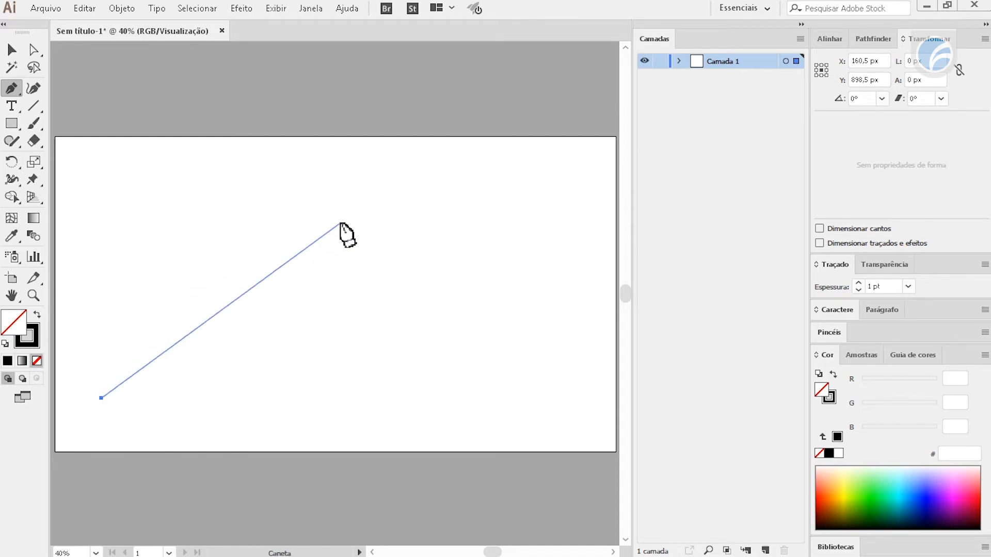
left_click(343, 189)
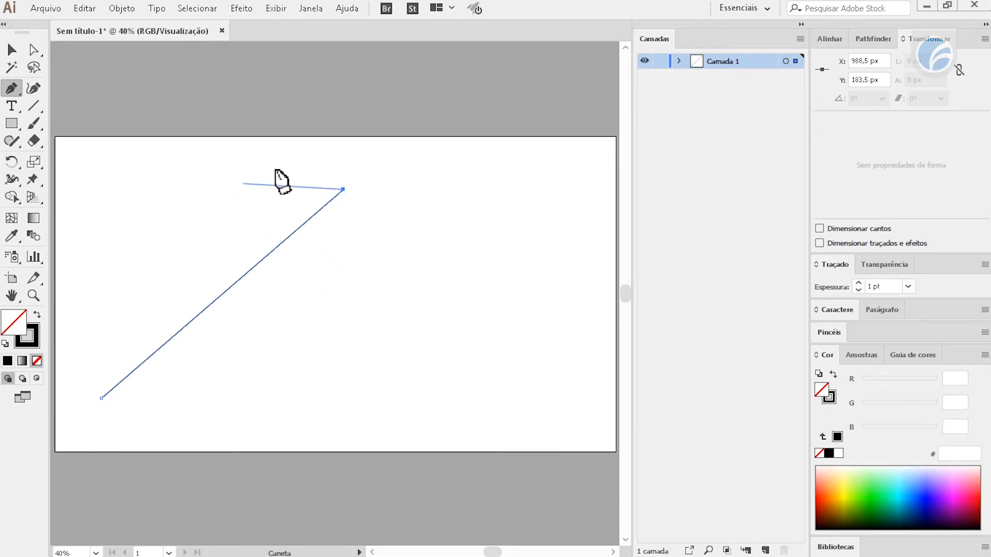
left_click(436, 310)
left_click(523, 192)
left_click(395, 146)
left_click(306, 82)
left_click(159, 198)
left_click(131, 289)
left_click(93, 287)
left_click(94, 339)
left_click(67, 399)
left_click(99, 423)
left_click(275, 353)
left_click(405, 349)
left_click(341, 287)
left_click(266, 306)
left_click(195, 374)
left_click(159, 371)
left_click(120, 403)
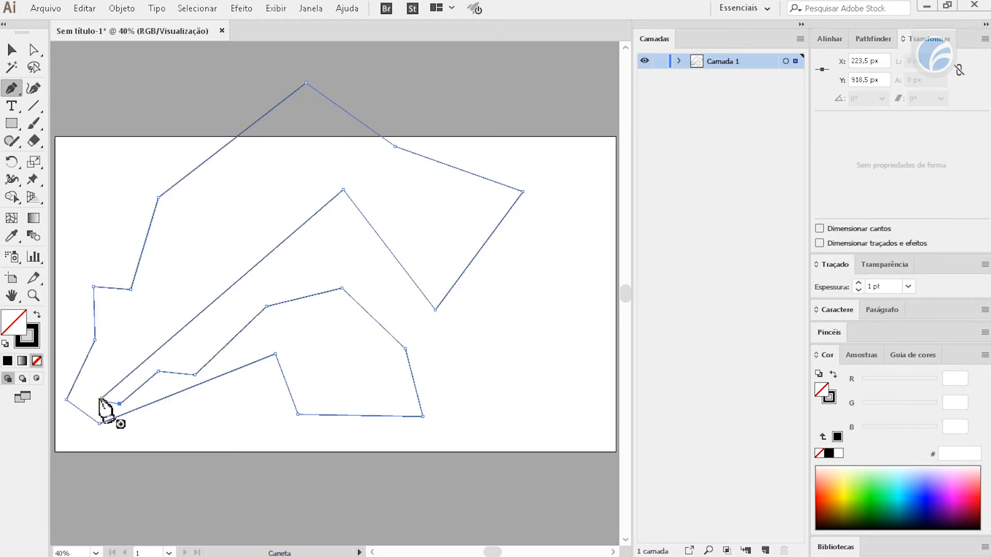
left_click(102, 398)
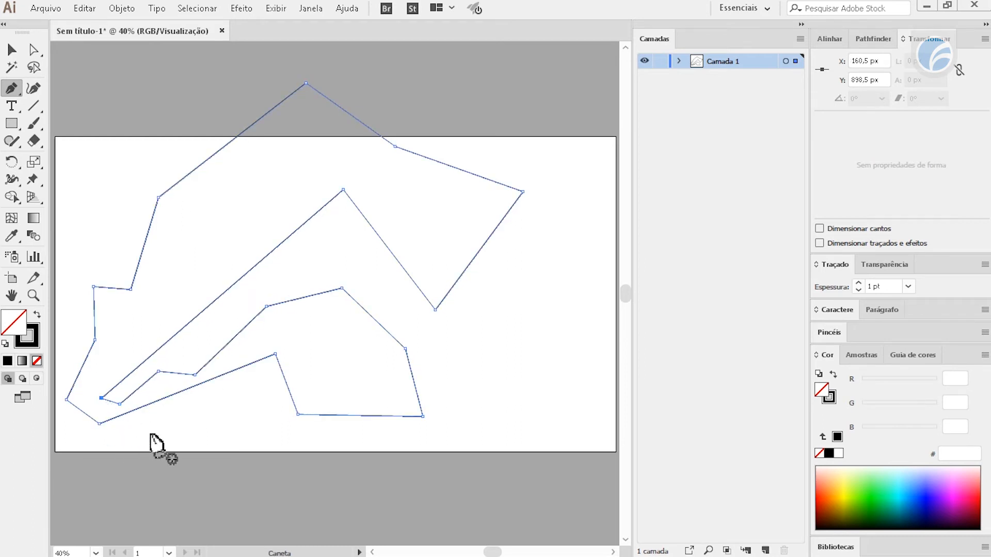
Delete the irregular straight-segment shape from the artboard
key("v")
key("ctrl+z")
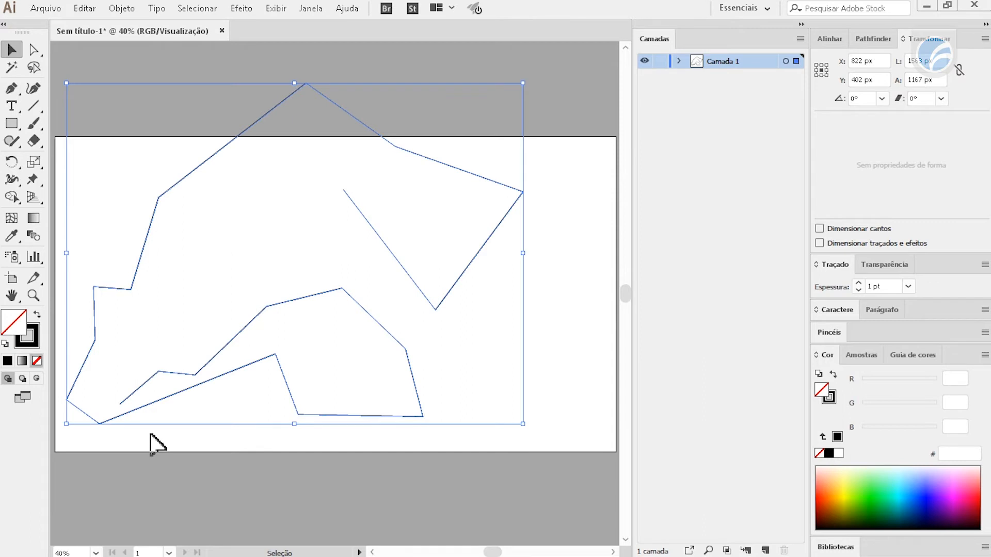
key("Delete")
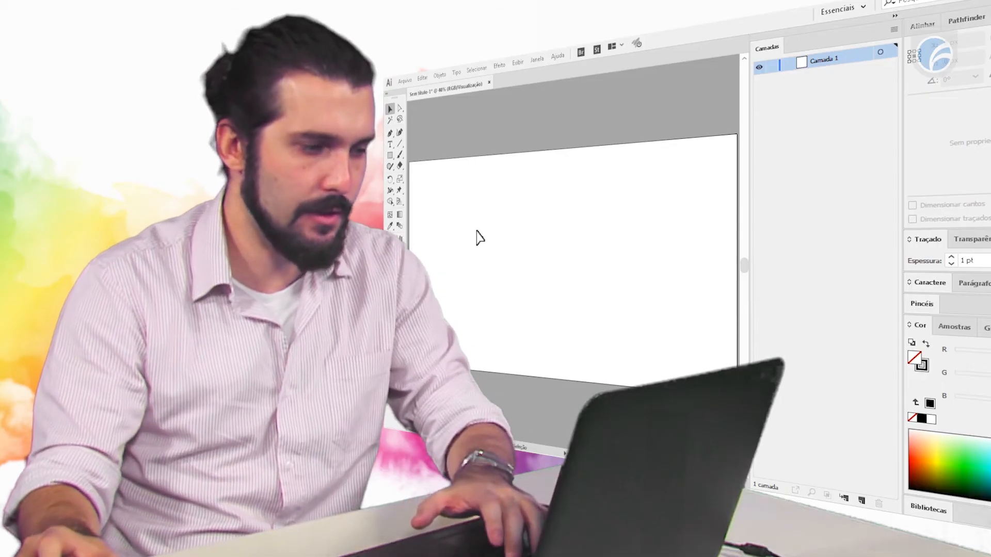
Draw a Pen path with a straight segment followed by an arched one, adjust the curve's direction handles, and delete the path
key("p")
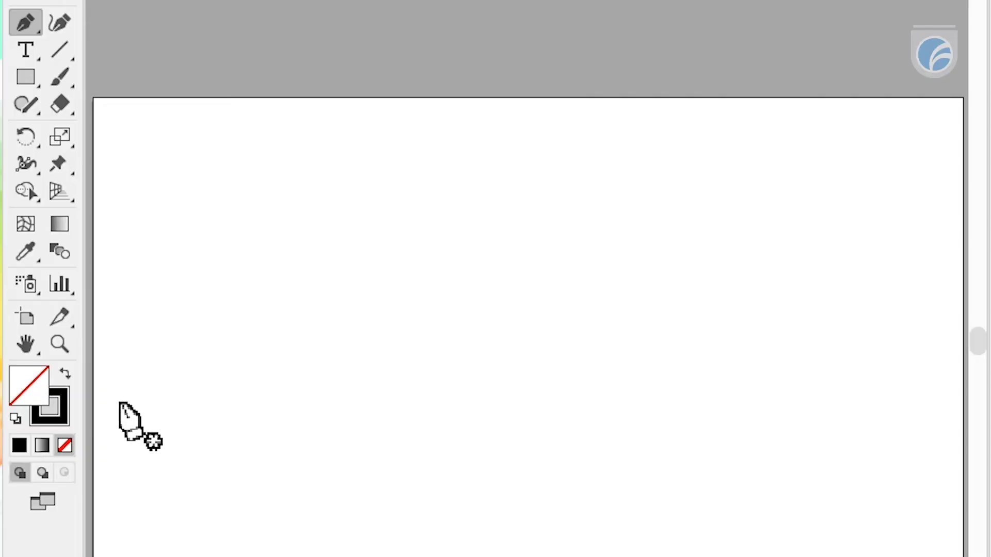
left_click(296, 255)
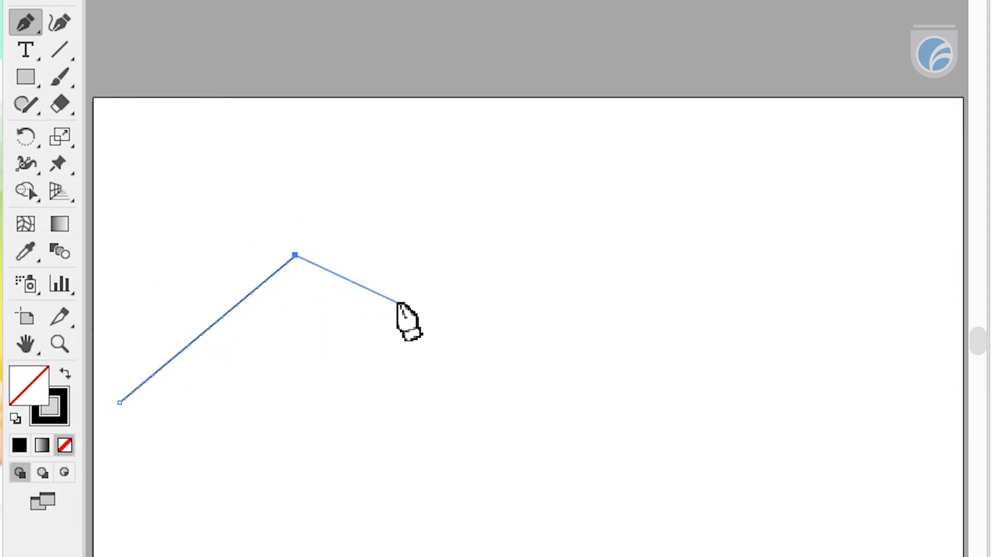
left_click(547, 263)
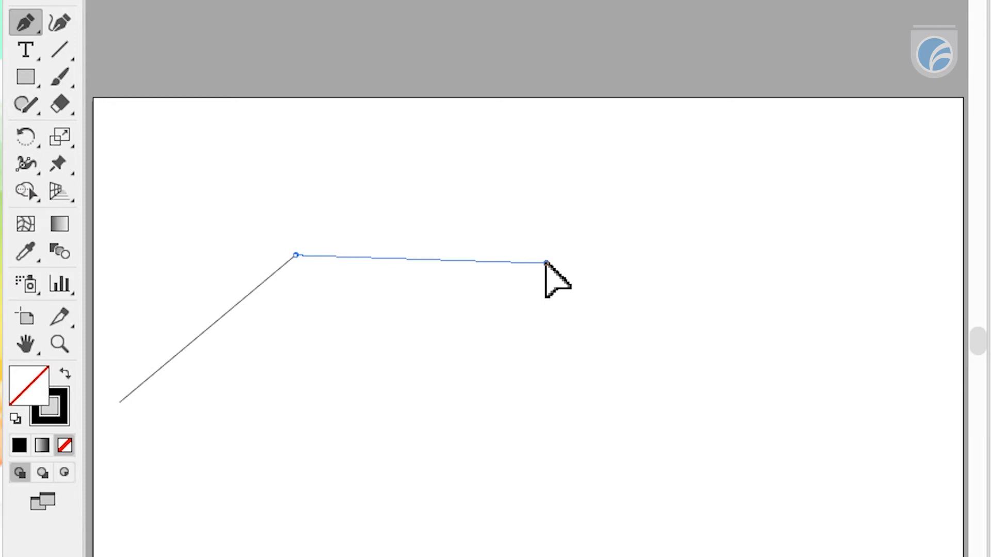
left_click_drag(545, 263, 701, 437)
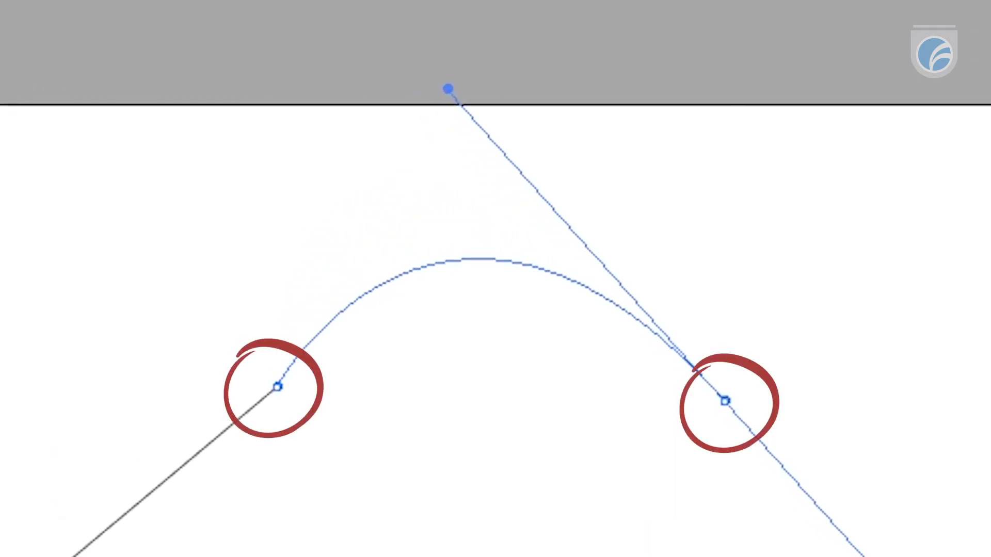
left_click_drag(448, 89, 464, 83)
mouse_move(986, 556)
left_mouse_down()
mouse_move(805, 516)
mouse_move(893, 556)
mouse_move(978, 556)
left_mouse_up()
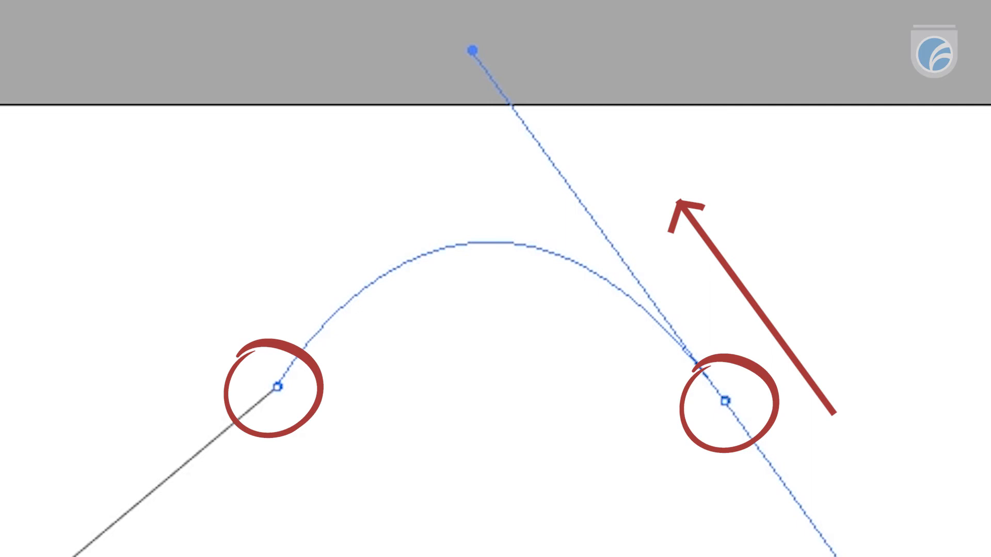
mouse_move(978, 556)
left_mouse_down()
mouse_move(924, 556)
mouse_move(719, 399)
mouse_move(752, 412)
mouse_move(815, 518)
mouse_move(870, 556)
mouse_move(990, 556)
left_mouse_up()
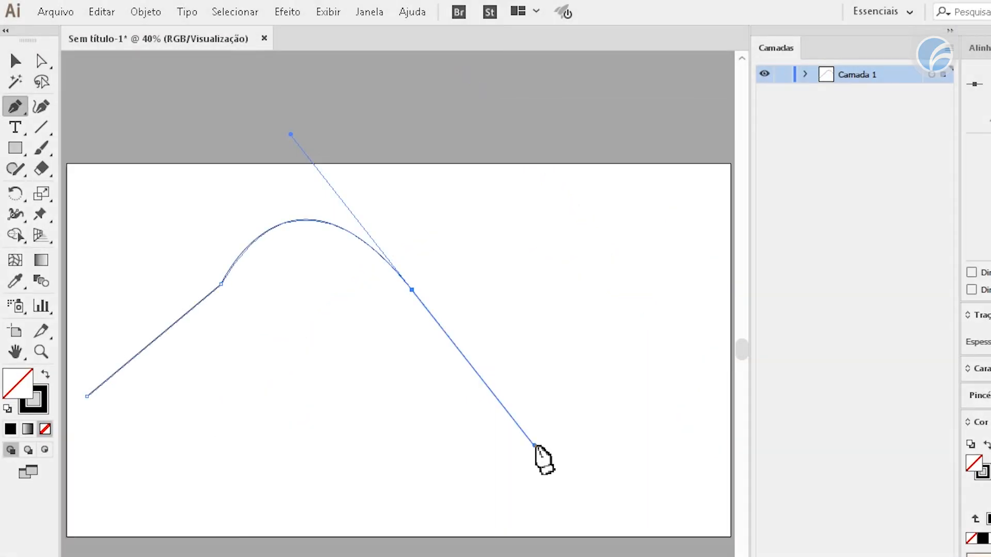
left_click(87, 396)
key("Delete")
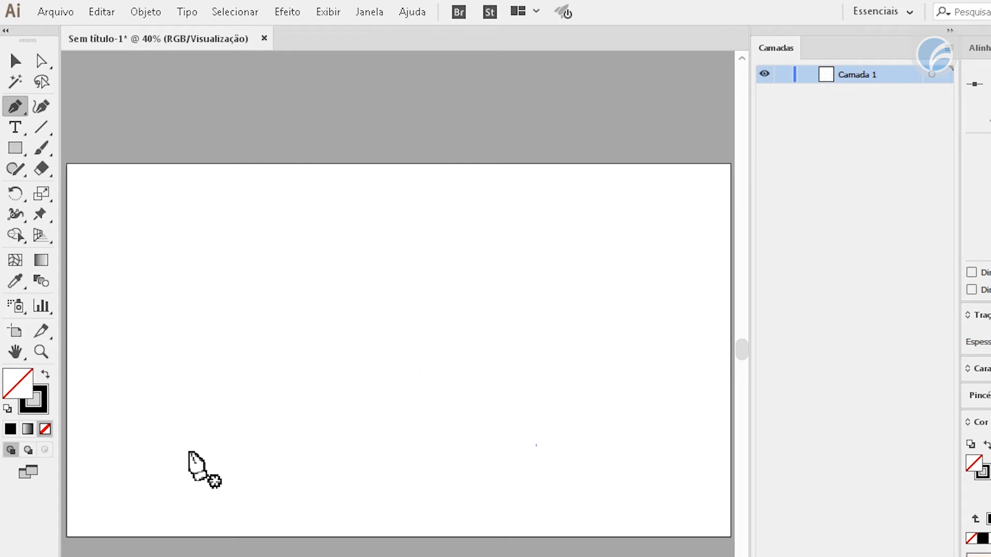
Draw another straight-then-curved Pen path, pulling the last anchor's handle steeply downward, and delete the path
left_click(110, 332)
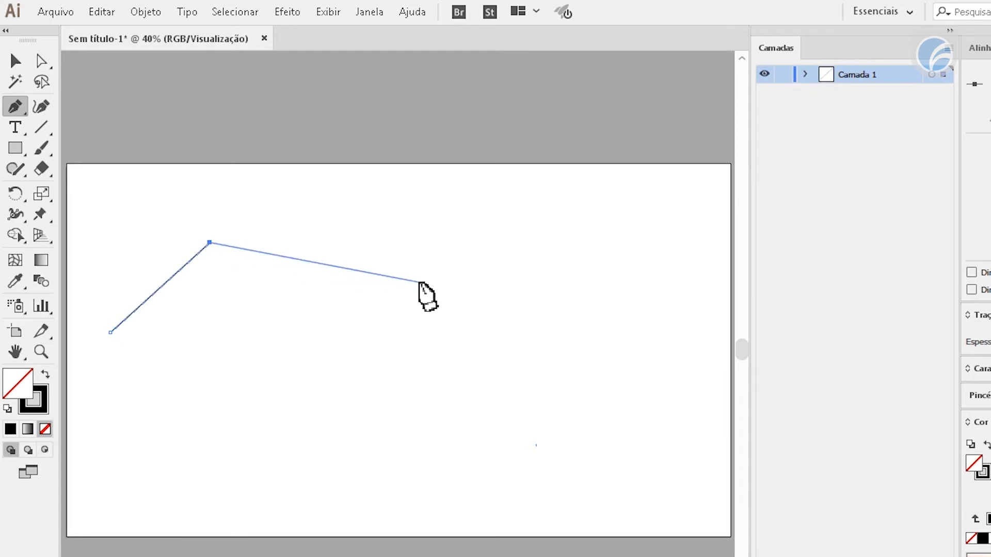
left_click_drag(419, 281, 395, 481)
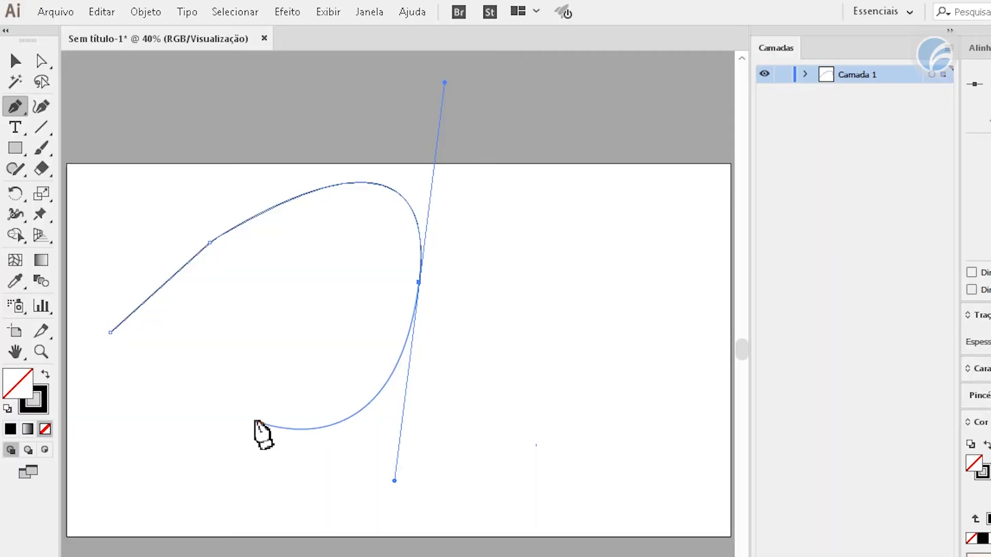
key("Delete")
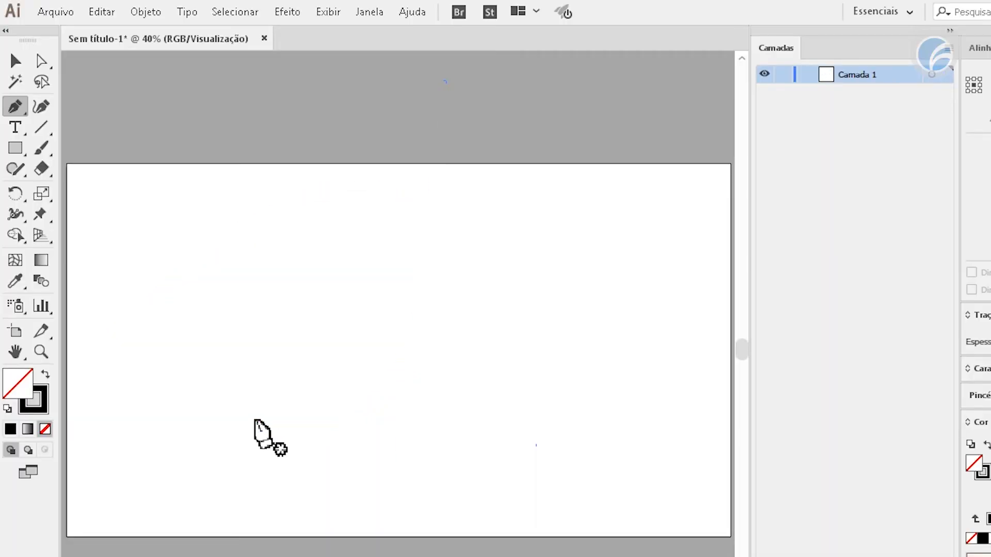
Draw an arched Pen segment from the artboard's left side to its middle, pulling the end anchor's handle down and right
left_click(107, 301)
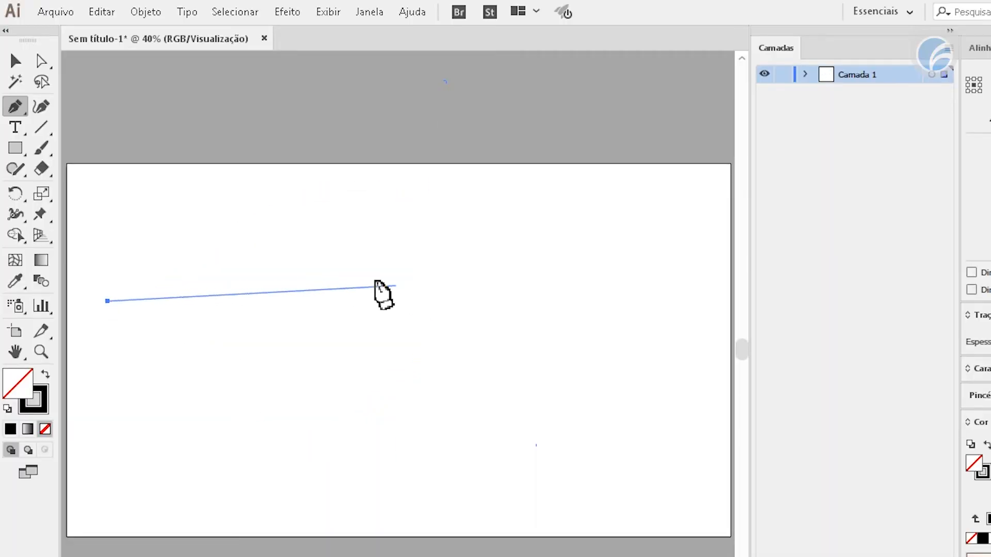
left_click_drag(438, 290, 571, 477)
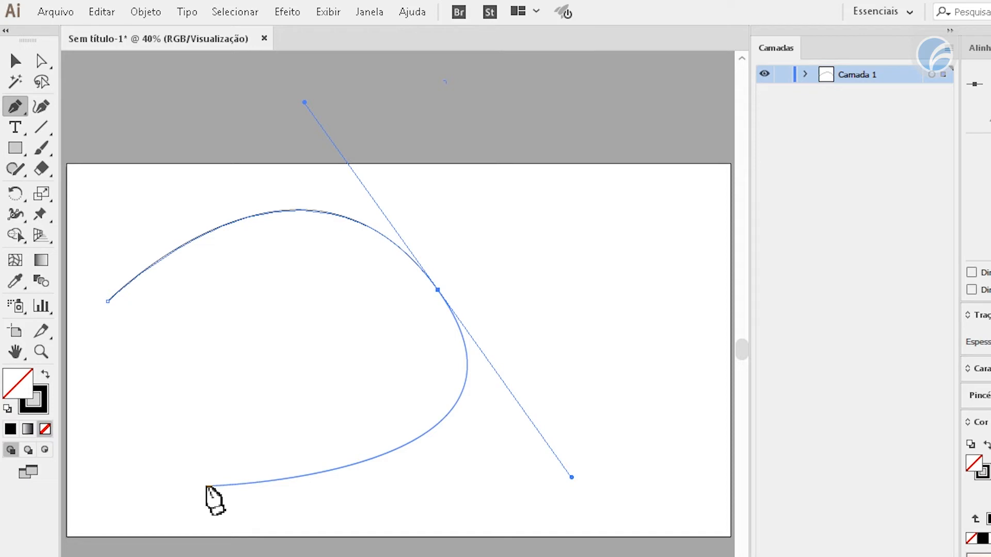
Try to continue the curve to an anchor near the artboard's lower-left area, and undo the added points
left_click(207, 486)
left_click(206, 486)
key("ctrl+z")
key("ctrl+z")
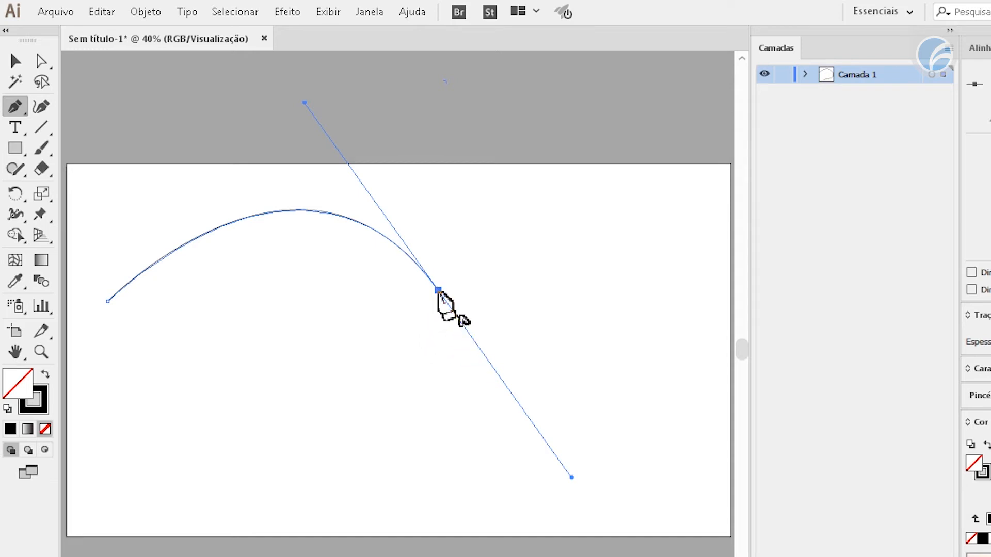
Remove the end anchor's outgoing handle, add a straight segment back toward the artboard's left side, and undo that segment
left_click(438, 291)
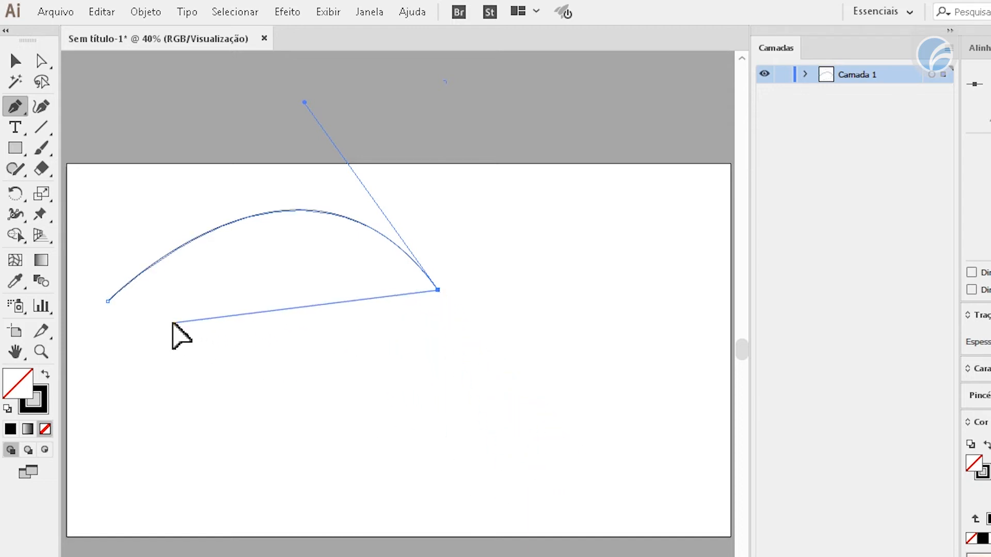
left_click(172, 323)
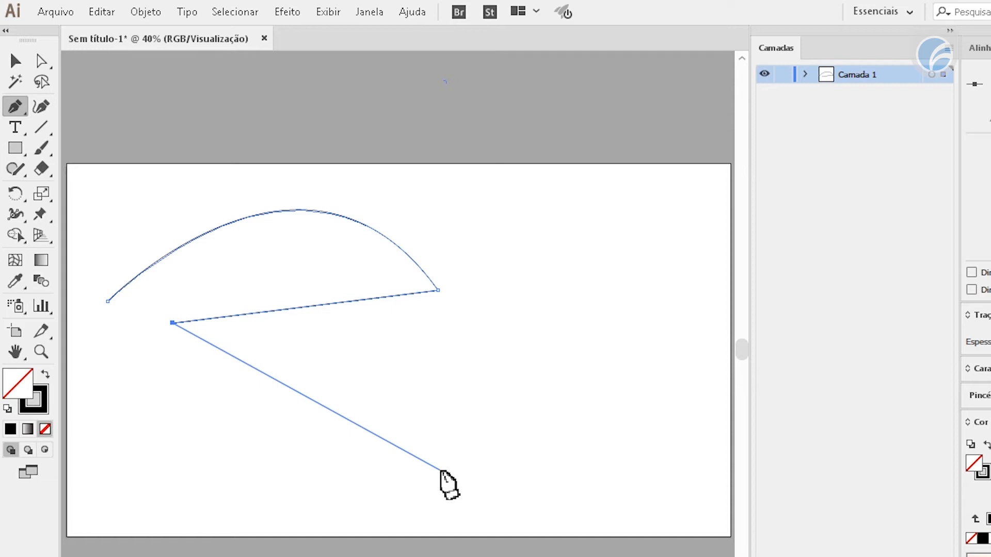
key("ctrl+z")
Add a smooth arched segment from the corner anchor toward the artboard's right side, and undo the whole path
left_click_drag(550, 281, 656, 416)
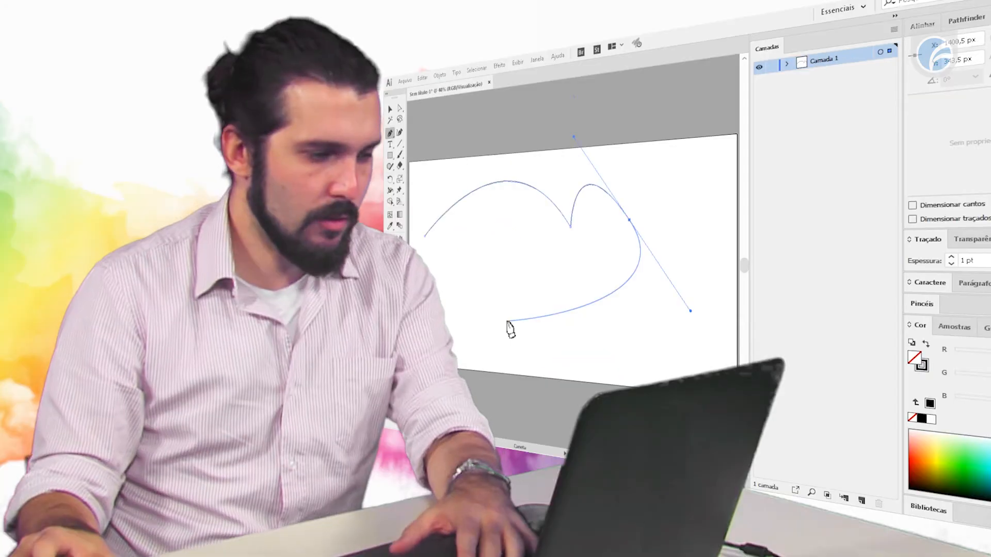
key("ctrl+z")
key("ctrl+z")
key("ctrl+z")
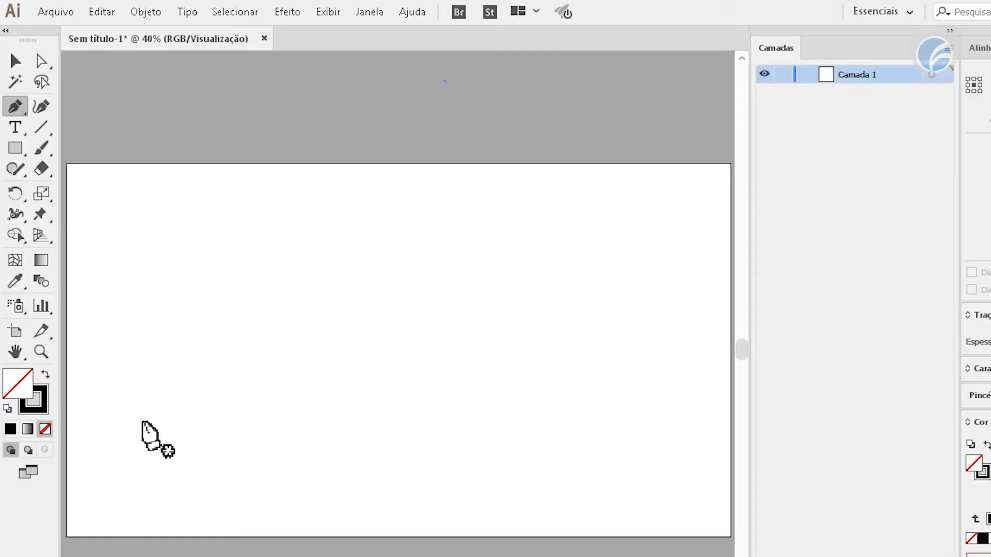
Draw a Pen path with a rising straight segment followed by smooth curves looping around the artboard's right half to its upper edge
left_click(294, 287)
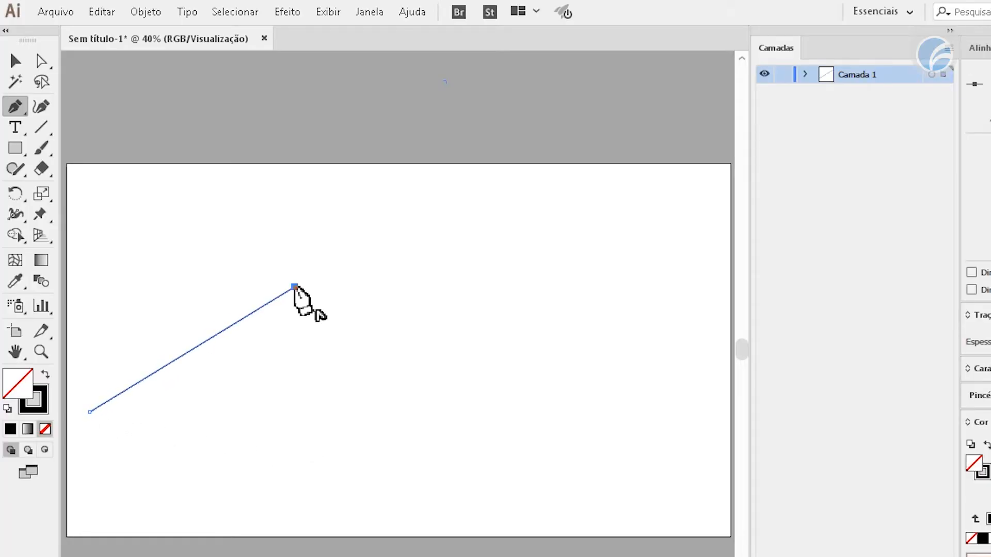
left_click(508, 322)
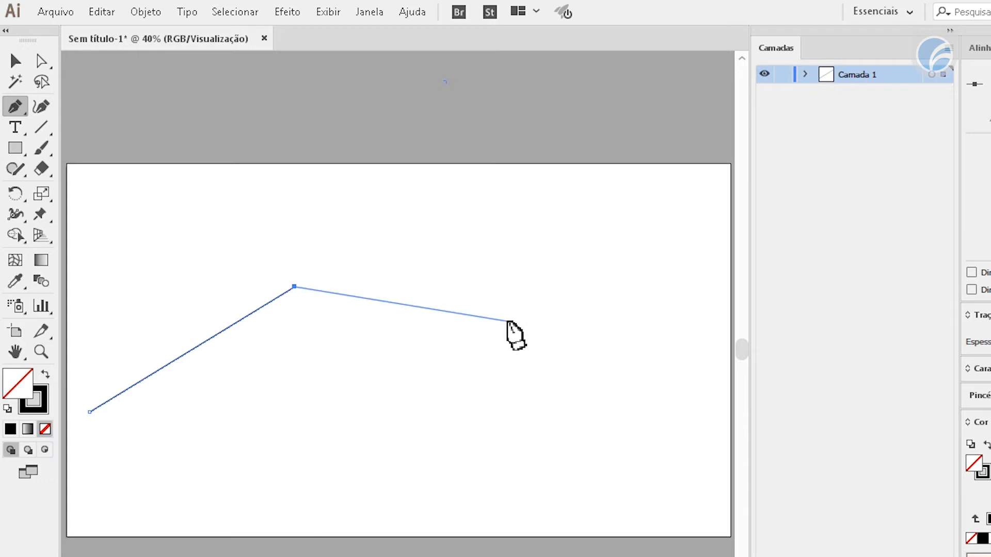
mouse_move(508, 321)
left_mouse_down()
mouse_move(548, 436)
mouse_move(504, 312)
left_mouse_up()
left_click_drag(556, 457, 601, 493)
left_click_drag(402, 449, 387, 549)
left_click_drag(632, 424, 652, 327)
left_click_drag(419, 167, 264, 174)
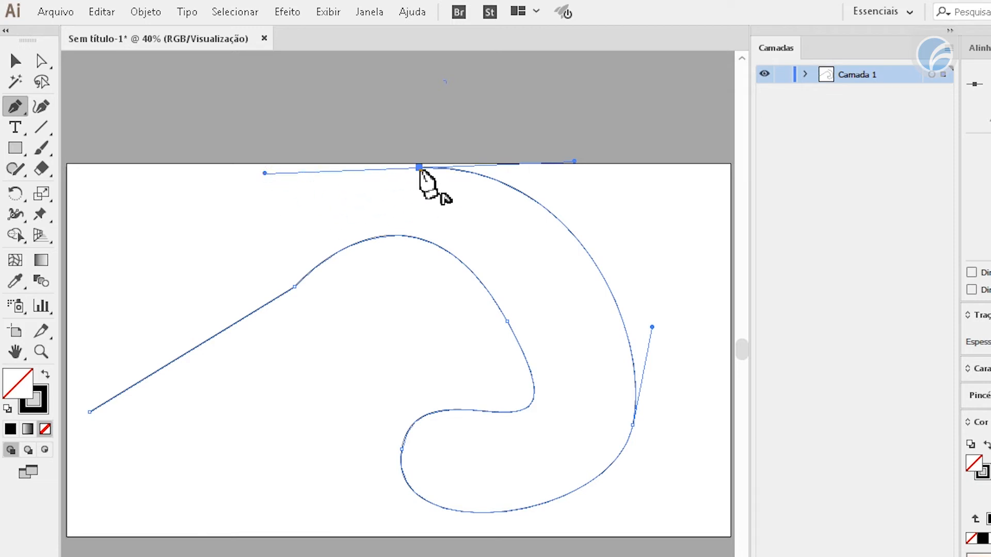
Turn the last anchor into a corner, add a short hook above the artboard, and close the path with straight segments to its start
left_click(419, 167)
left_click_drag(424, 95, 375, 76)
left_click(424, 94)
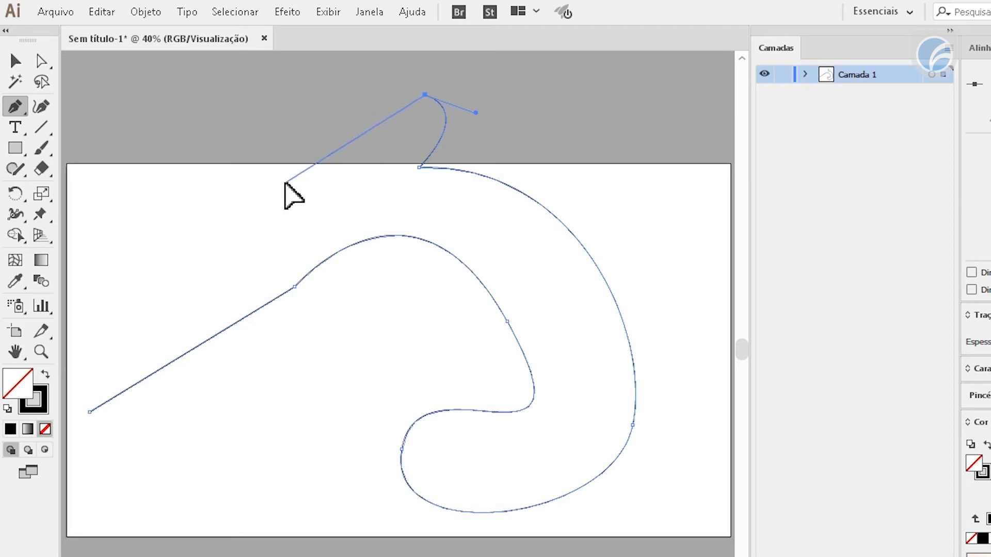
left_click(284, 182)
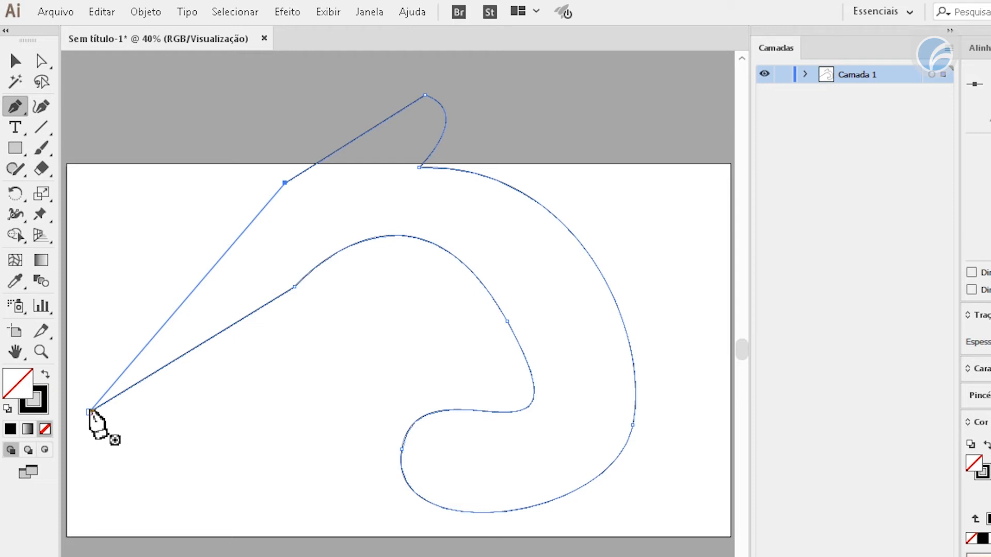
left_click(91, 412)
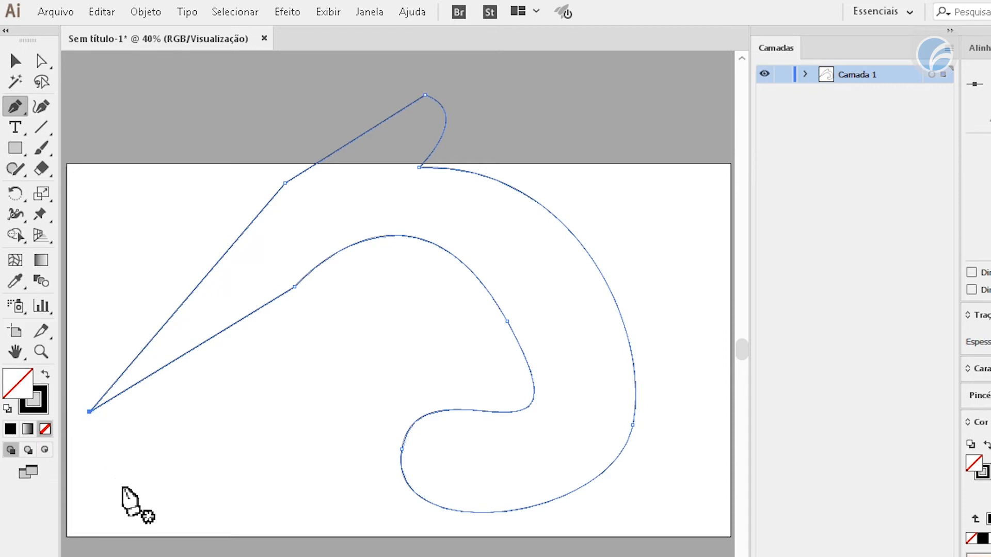
Move and scale down the closed path to fit inside the artboard, and delete it
key("v")
left_click(152, 69)
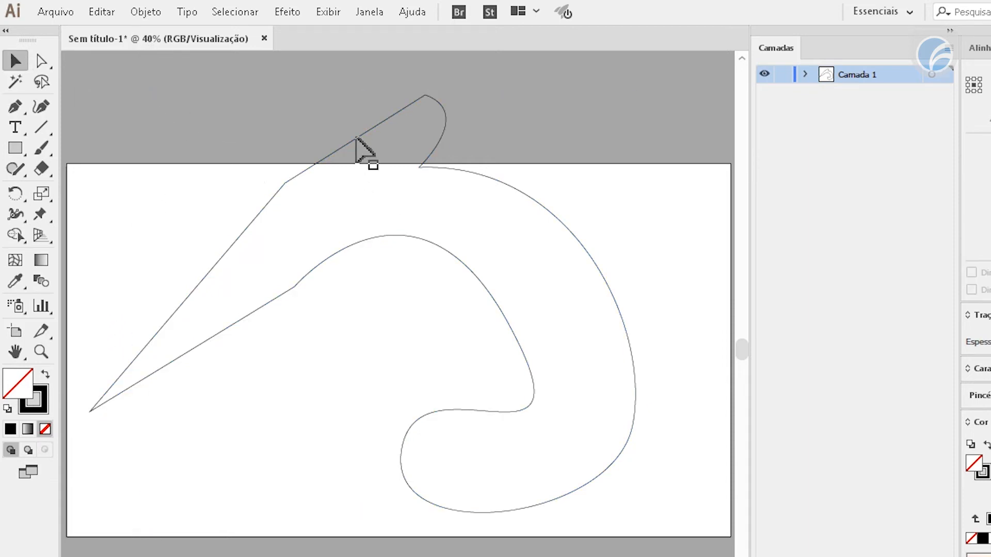
mouse_move(360, 138)
left_mouse_down()
mouse_move(376, 195)
mouse_move(348, 148)
left_mouse_up()
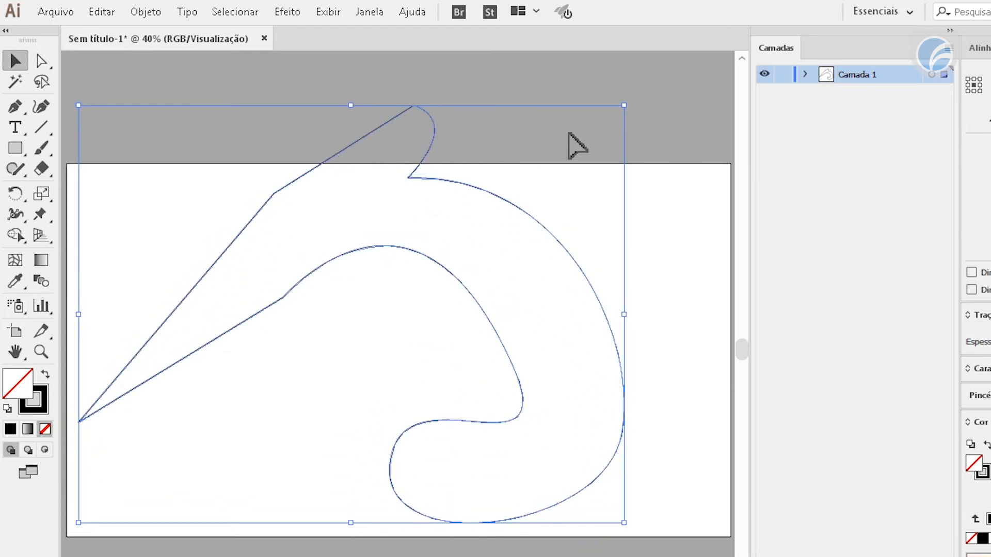
left_click_drag(624, 105, 517, 187)
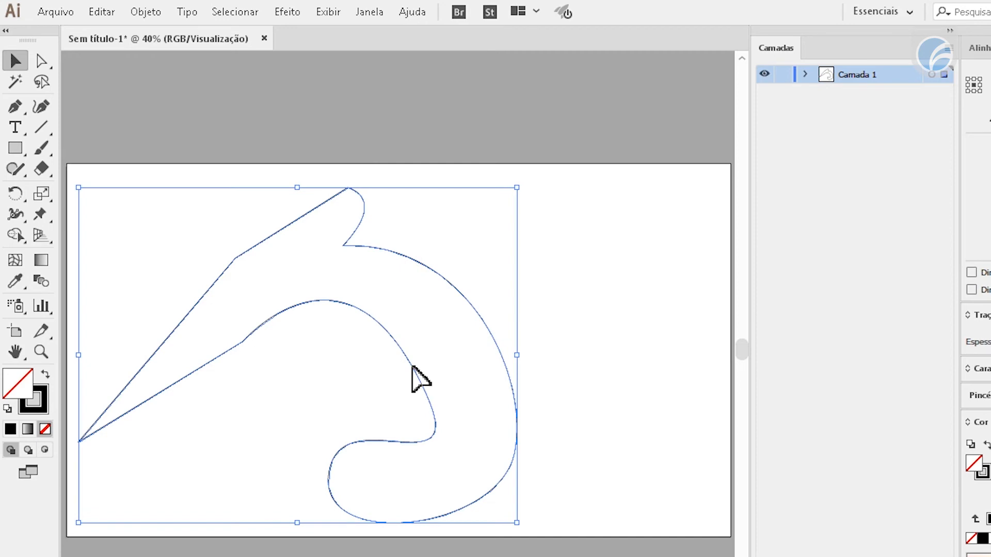
key("Delete")
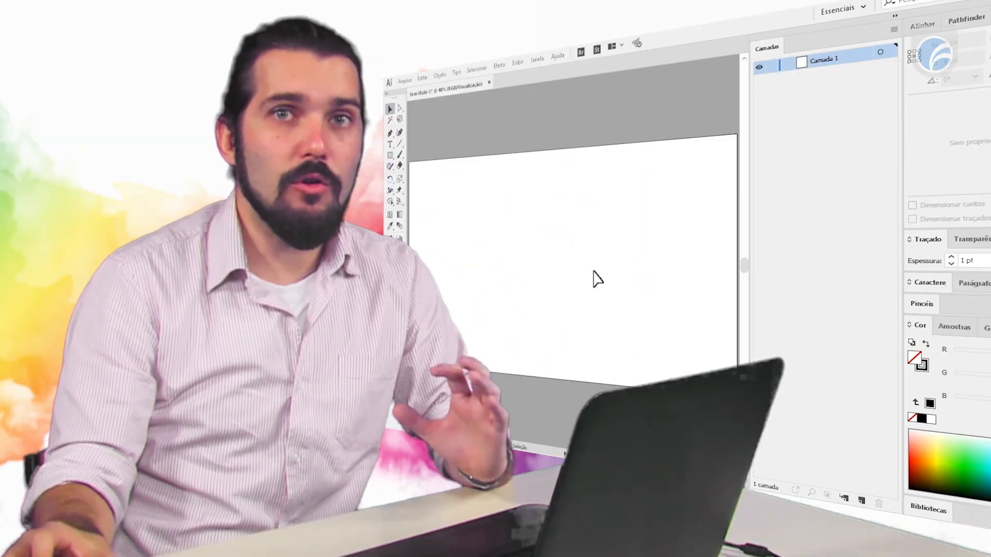
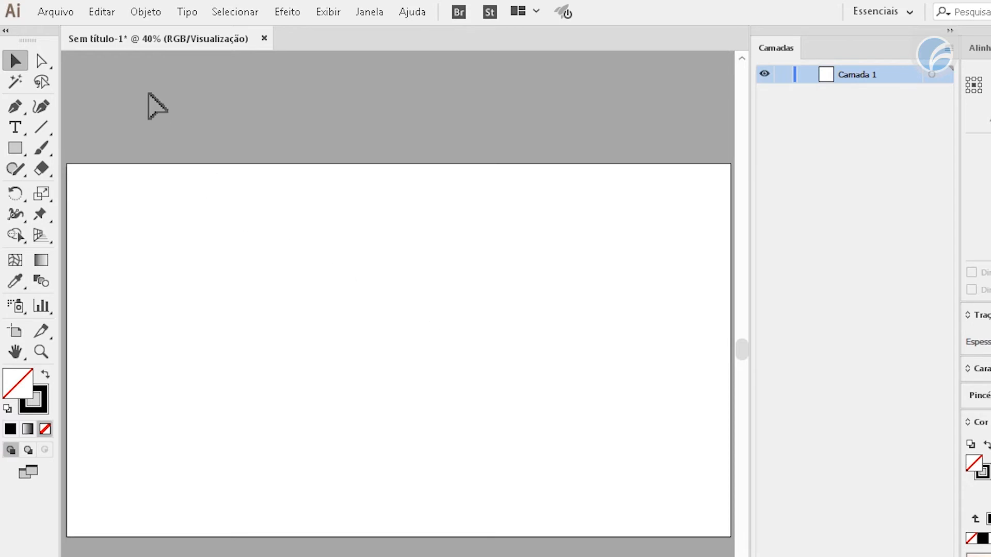
Open menina_full-640x1024.jpg from the Desktop (Área de Trabalho) as a separate document and look over the illustration
left_click(58, 11)
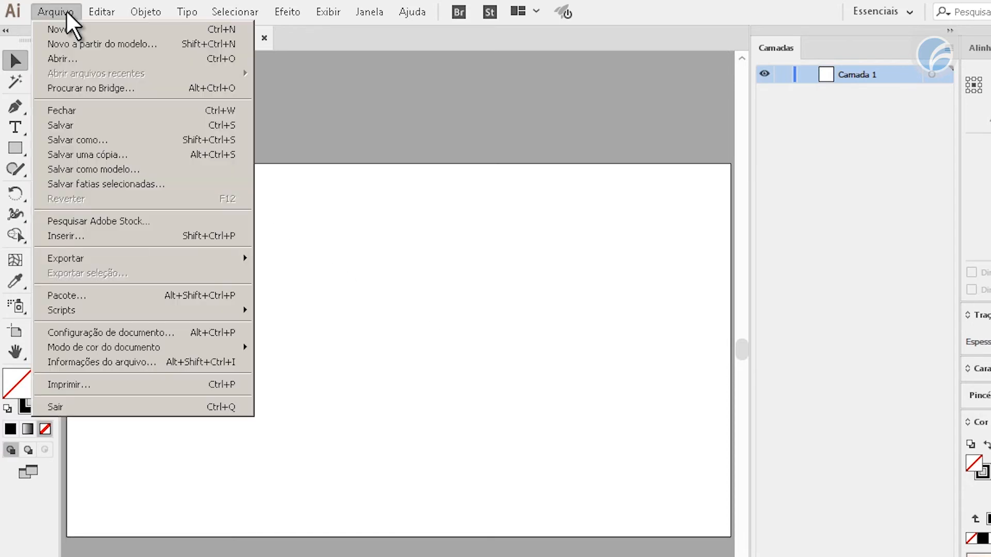
left_click(98, 59)
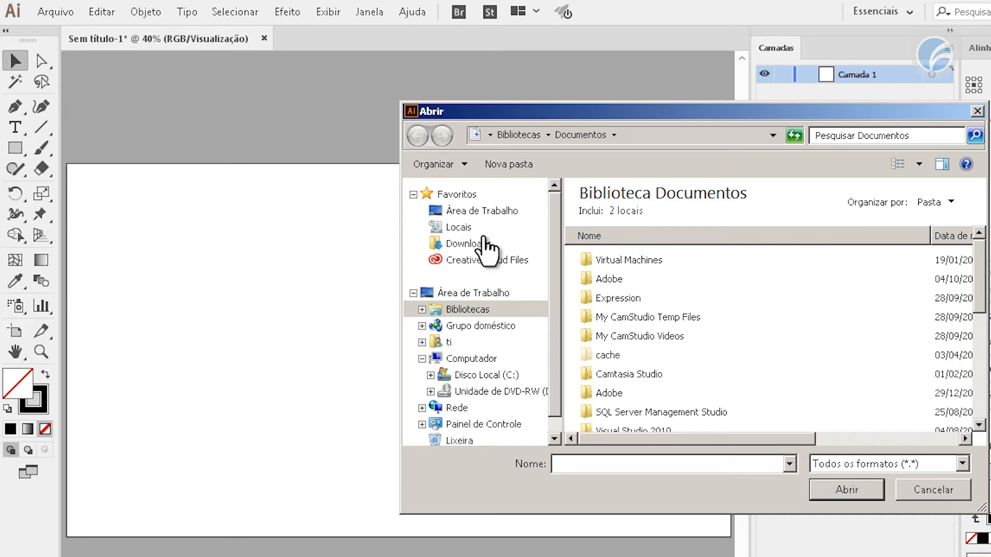
left_click(504, 213)
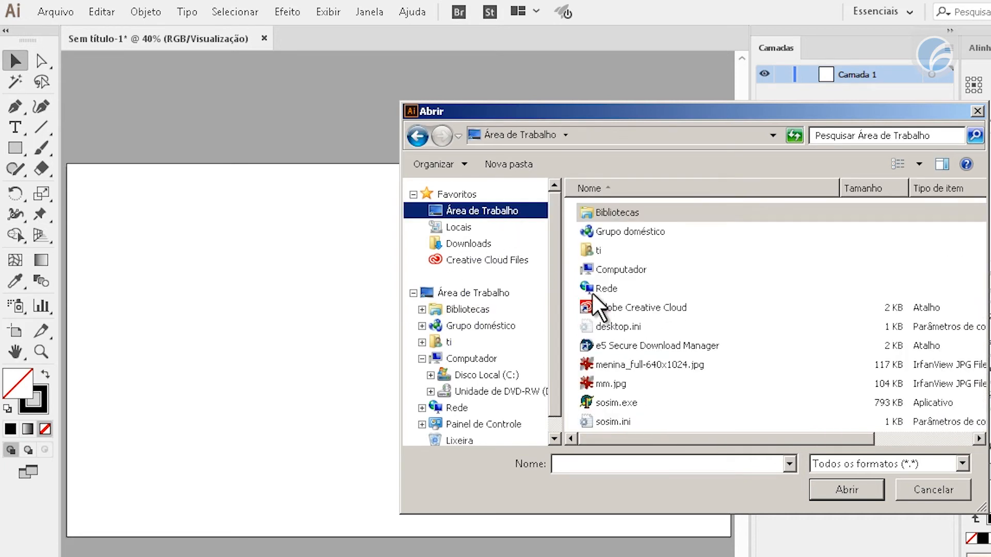
left_click(642, 364)
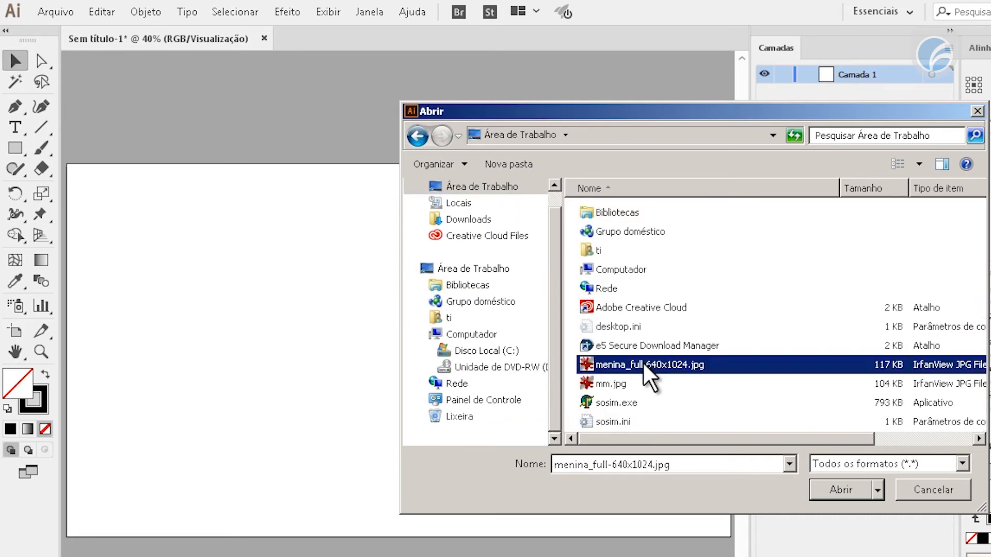
left_click(844, 487)
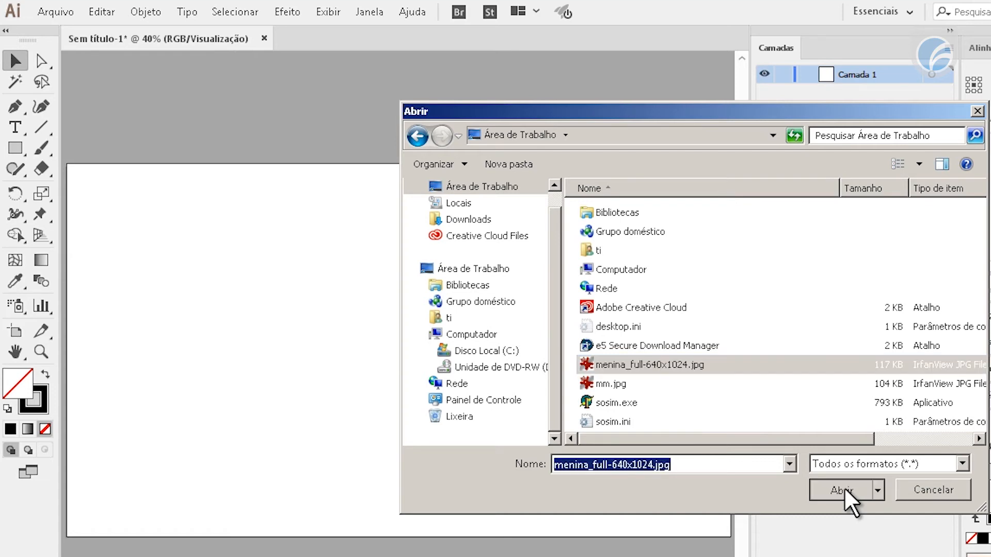
scroll(427, 349, "down", 2)
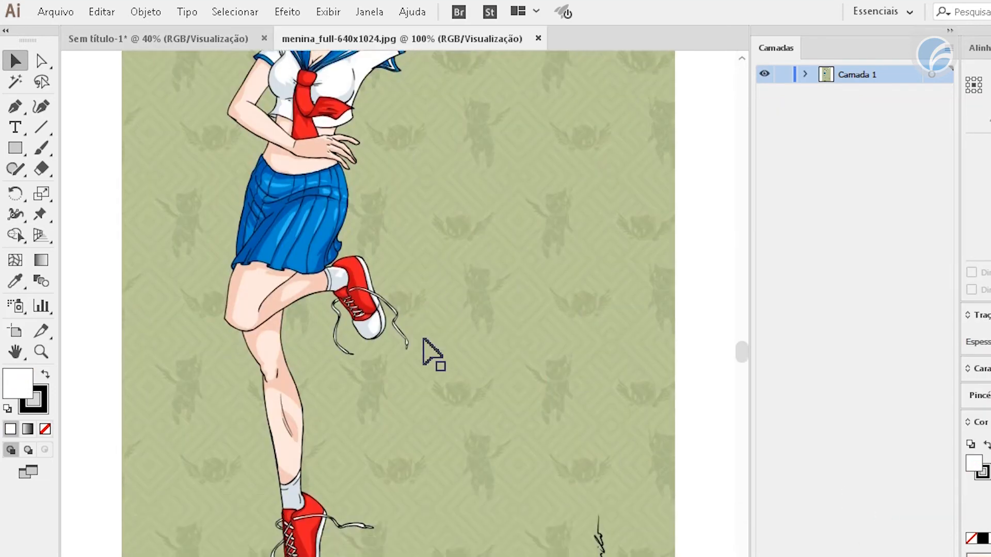
scroll(426, 348, "up", 8)
scroll(489, 310, "down", 2)
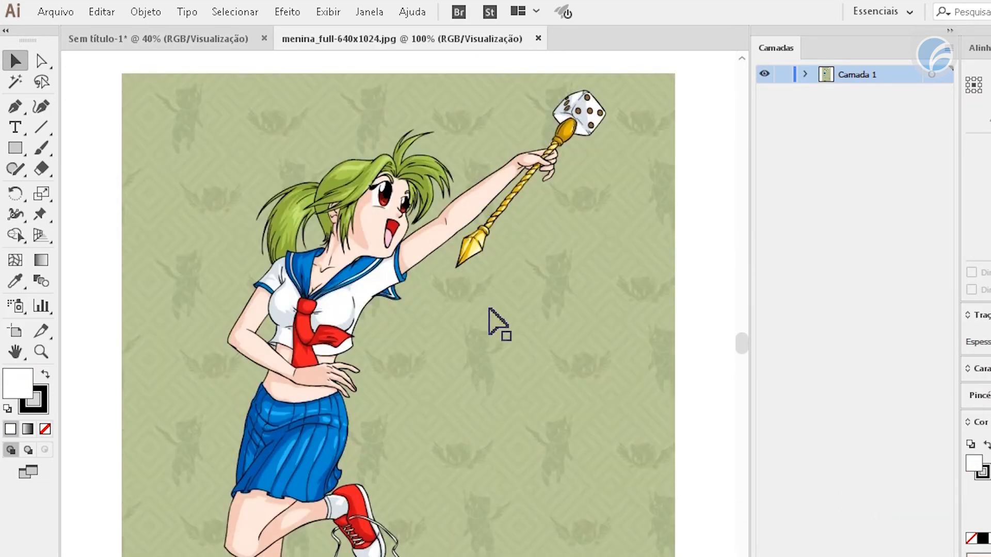
Select the whole illustration in the menina_full-640x1024.jpg document and copy it
left_click(179, 39)
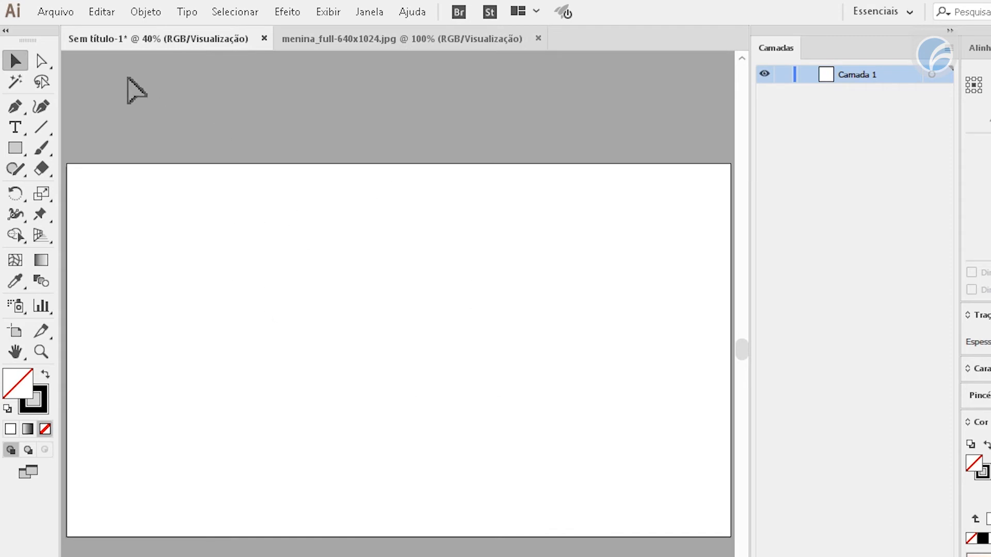
left_click(375, 39)
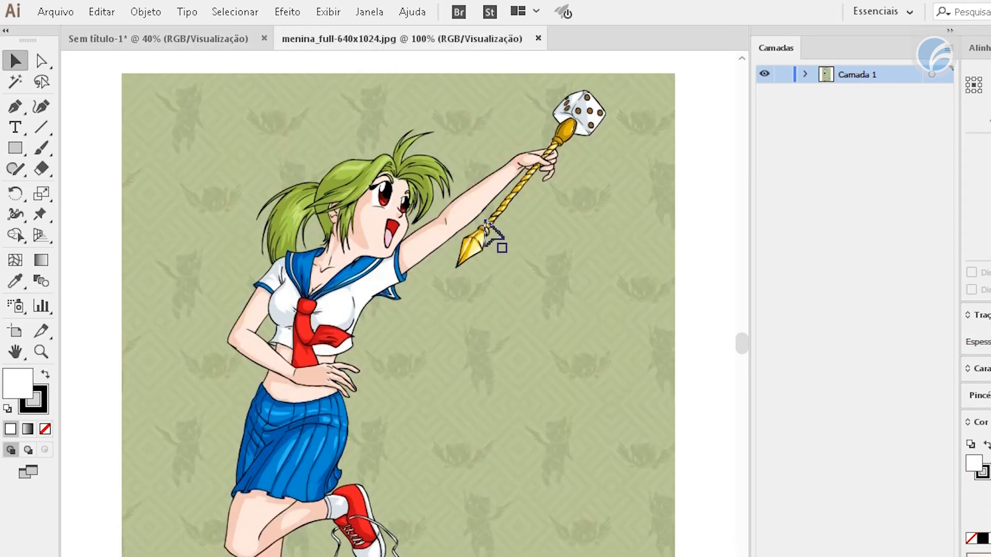
left_click(457, 245)
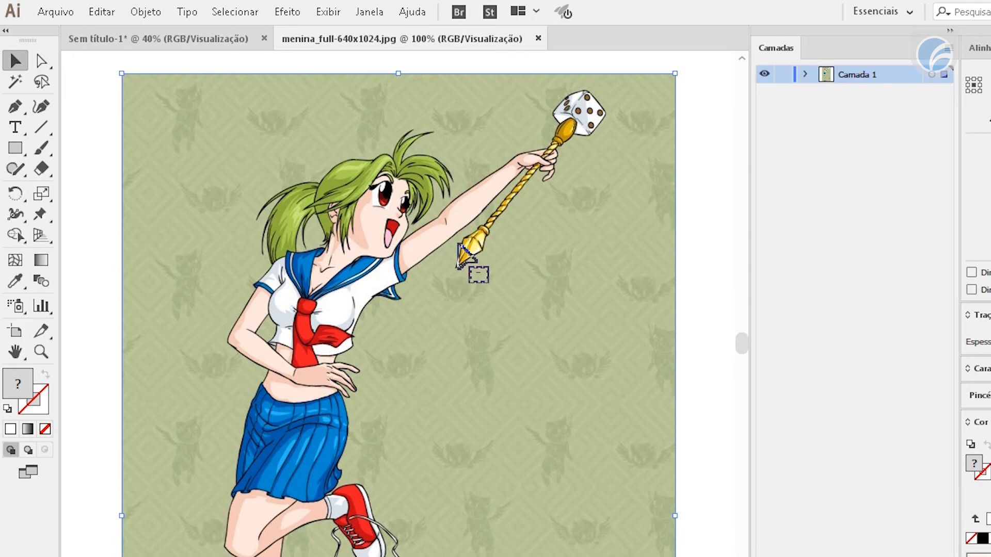
scroll(474, 265, "down", 6)
scroll(469, 251, "up", 4)
scroll(470, 251, "up", 2)
scroll(469, 250, "down", 4)
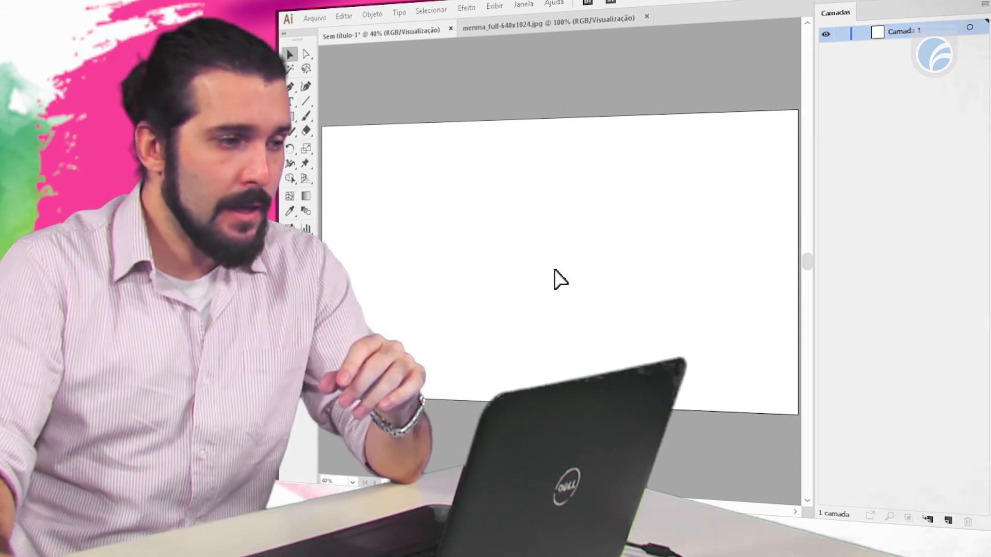
left_click(540, 26)
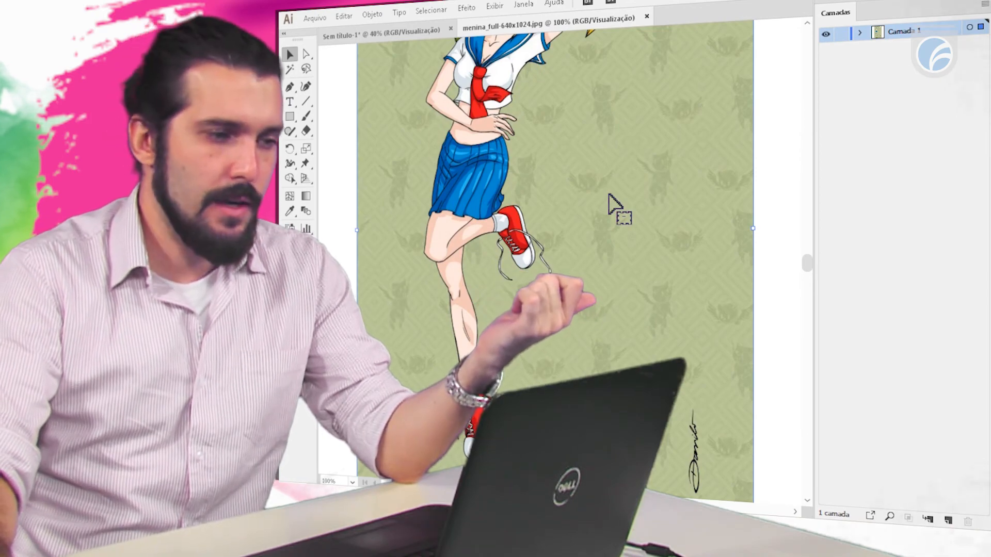
scroll(610, 196, "up", 4)
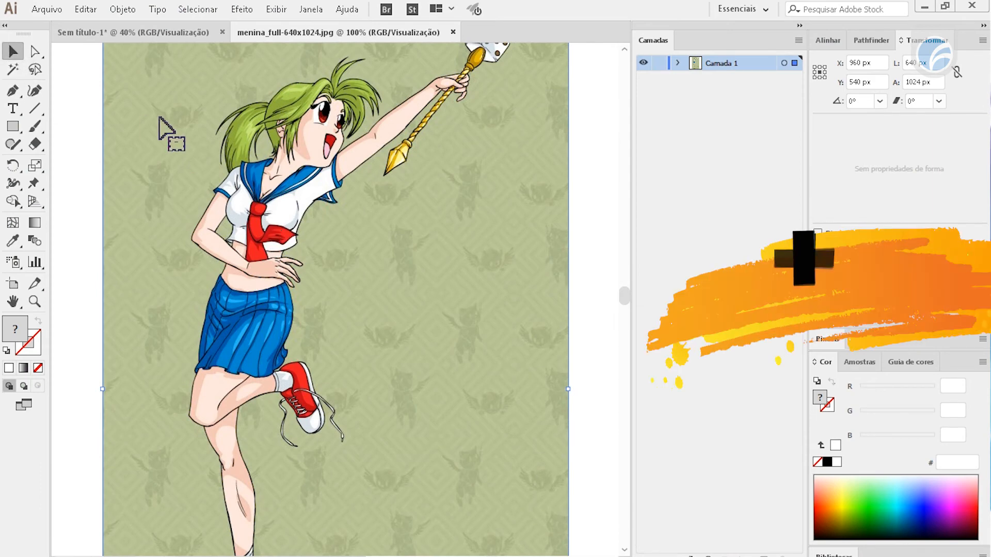
key("c")
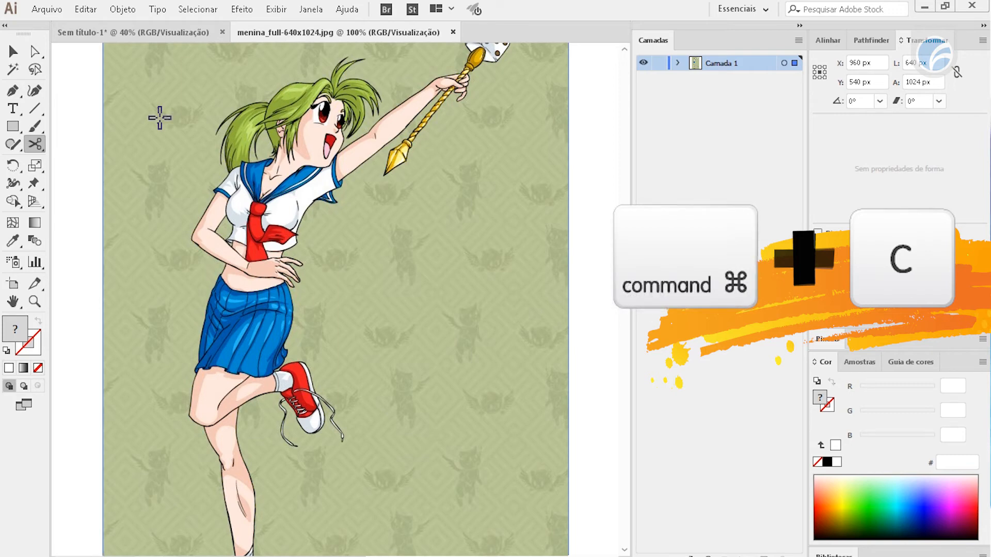
Paste the copied illustration into the blank untitled document and activate the Selection tool
left_click(102, 34)
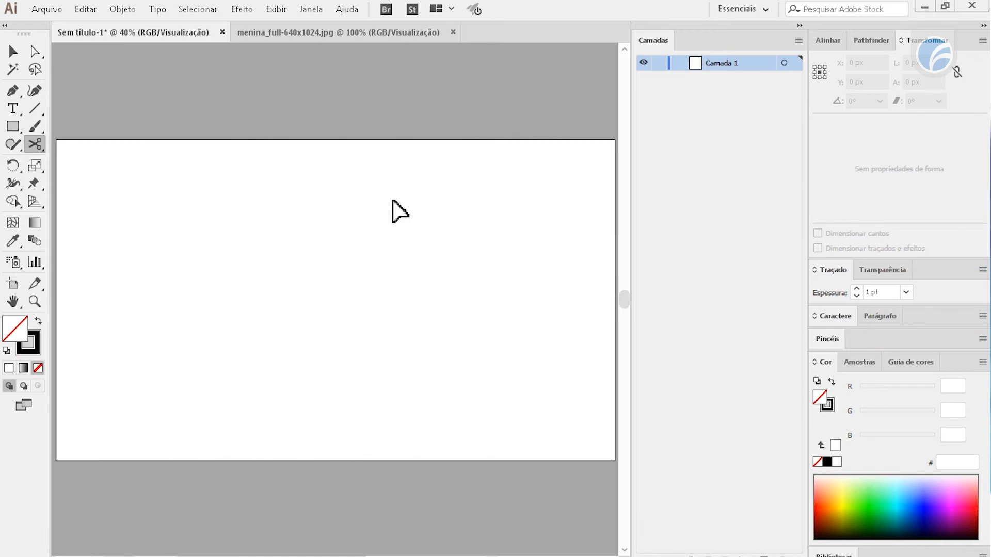
key("ctrl+v")
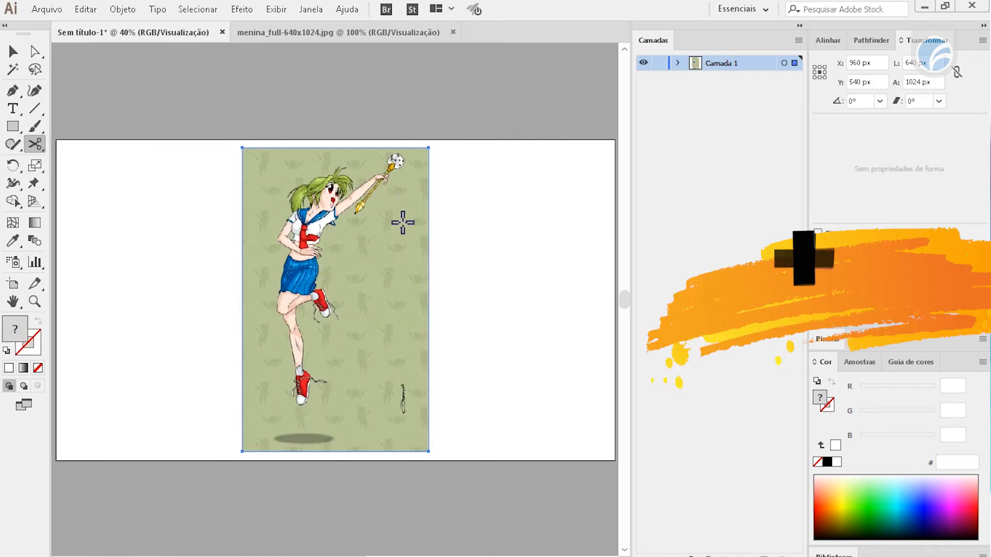
key("v")
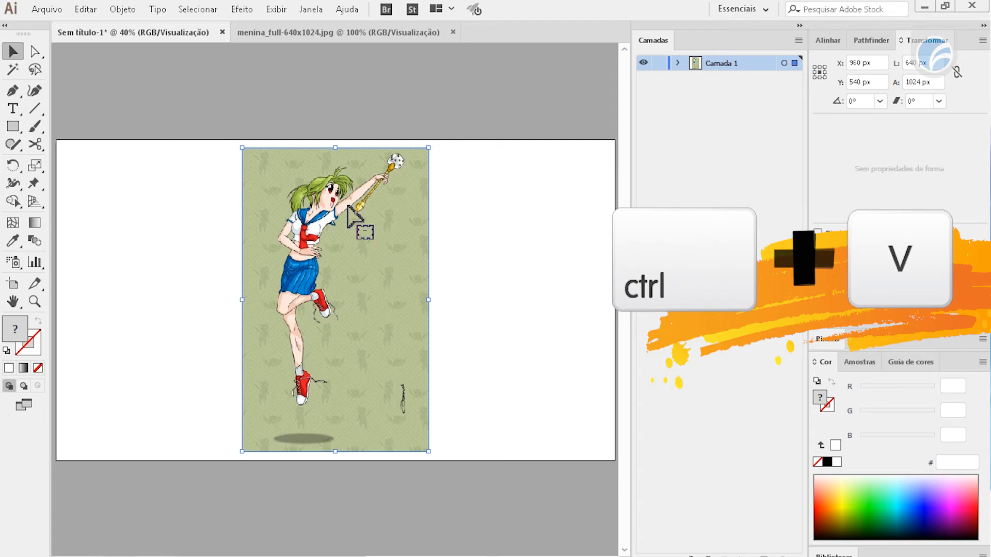
Close the menina_full-640x1024.jpg document and deselect the illustration pasted into the untitled document
left_click(356, 33)
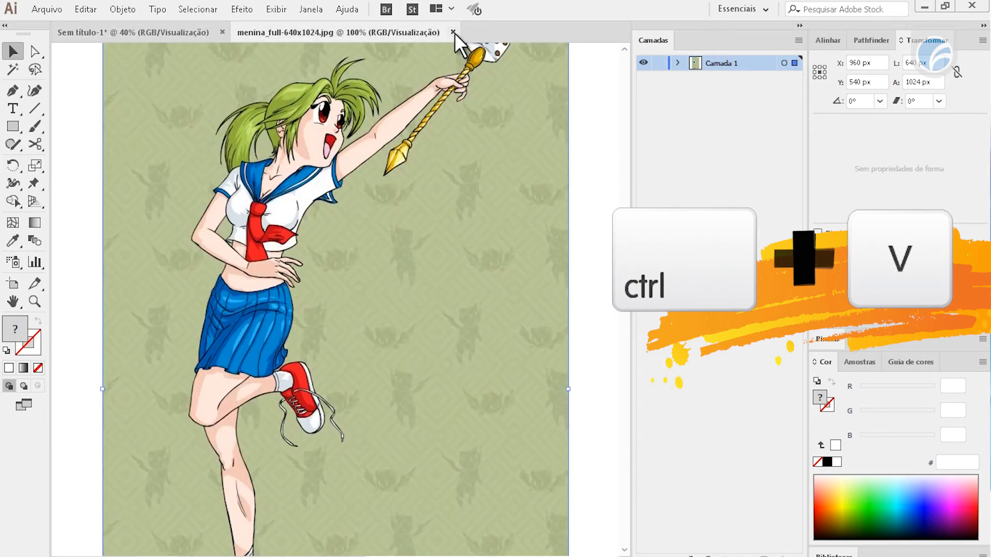
left_click(453, 32)
left_click(557, 207)
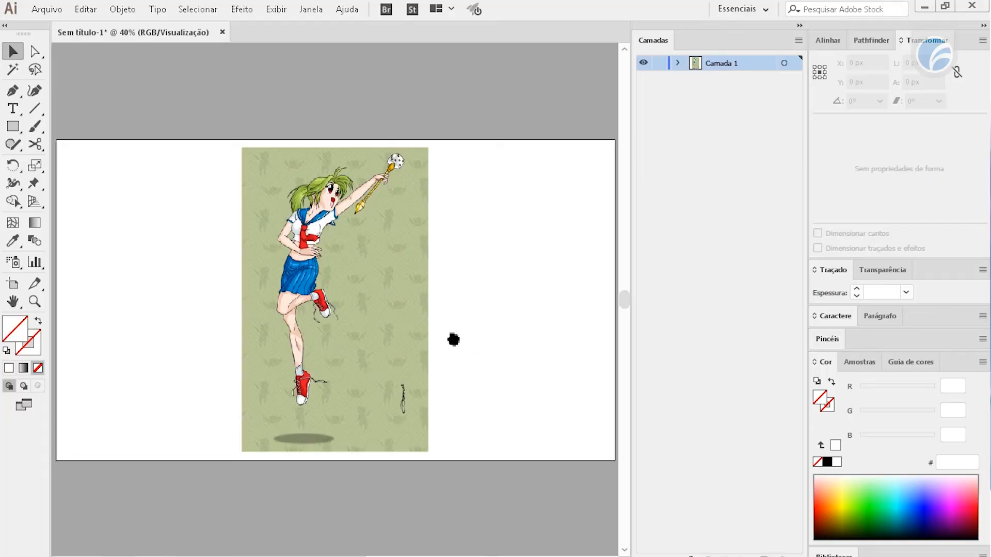
key("ctrl+minus")
key("ctrl+minus")
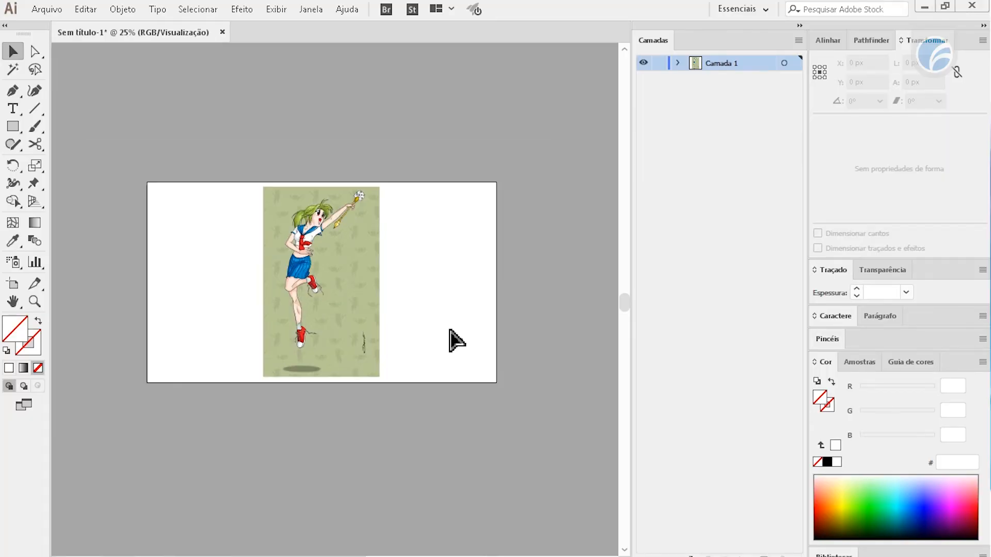
Examine the pasted illustration up close, from the raised wand and head down to the lower shoe
key("ctrl+plus")
key("ctrl+plus")
key("ctrl+plus")
left_click_drag(324, 258, 376, 339)
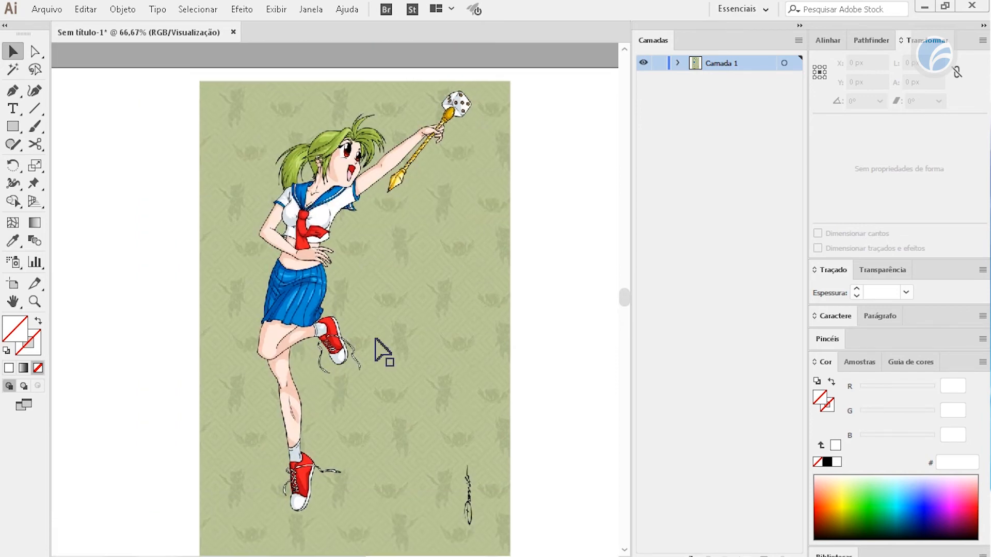
key("ctrl+plus")
left_click_drag(403, 395, 387, 320)
left_click_drag(406, 190, 416, 337)
left_click_drag(432, 340, 421, 318)
left_click_drag(453, 512, 438, 167)
left_click_drag(375, 139, 397, 307)
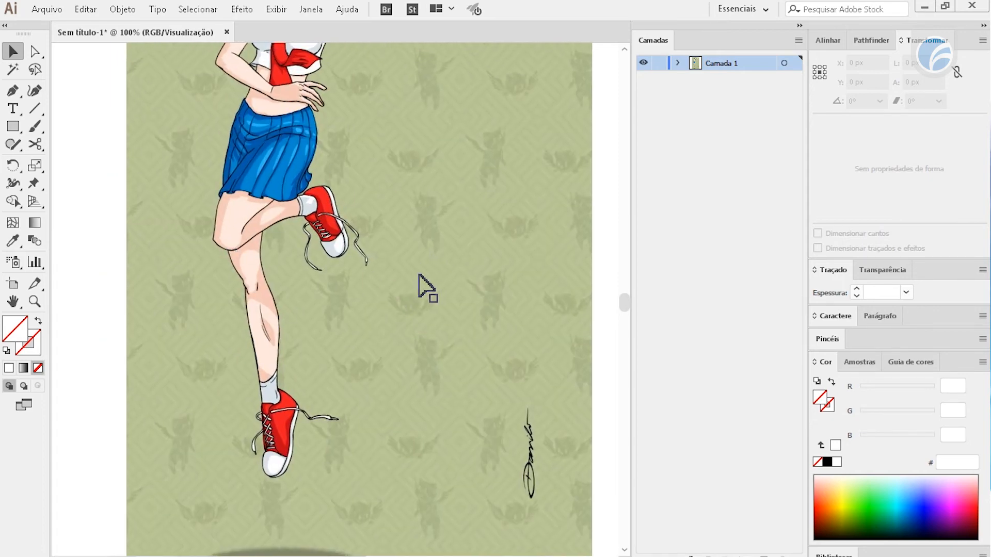
left_click_drag(409, 263, 400, 410)
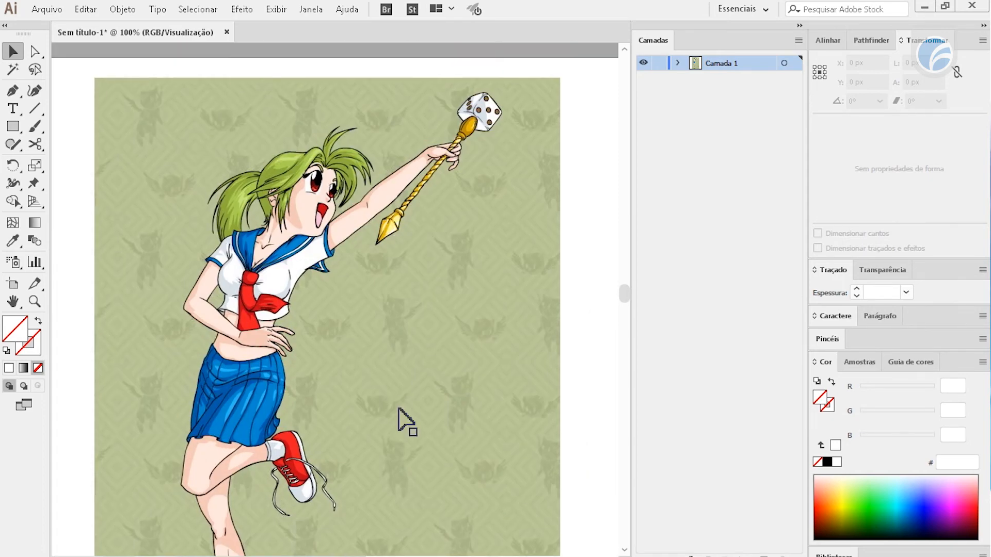
left_click_drag(443, 418, 481, 335)
Select the pasted illustration and rename its layer, Camada 1, as "imagem fonte"
left_click(367, 232)
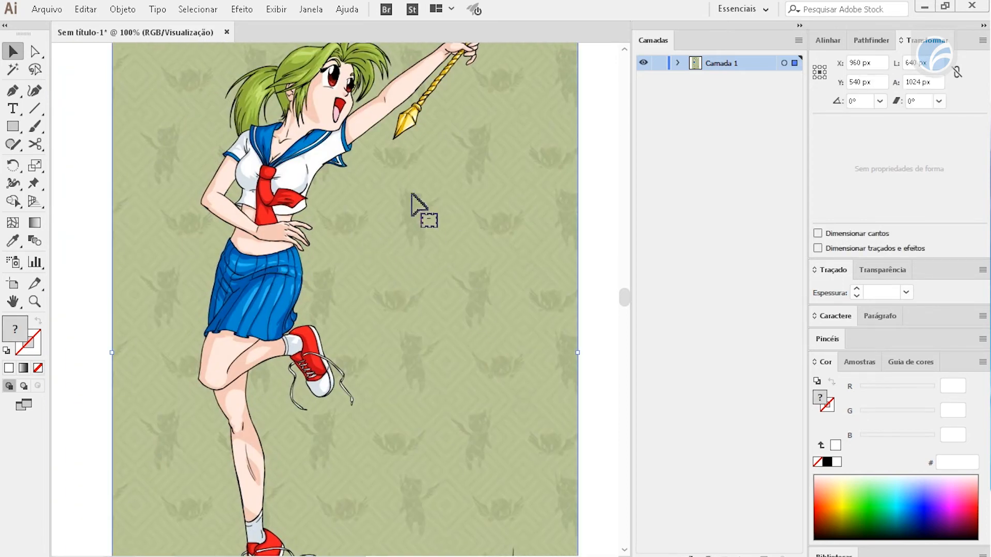
double_click(720, 63)
left_click(746, 97)
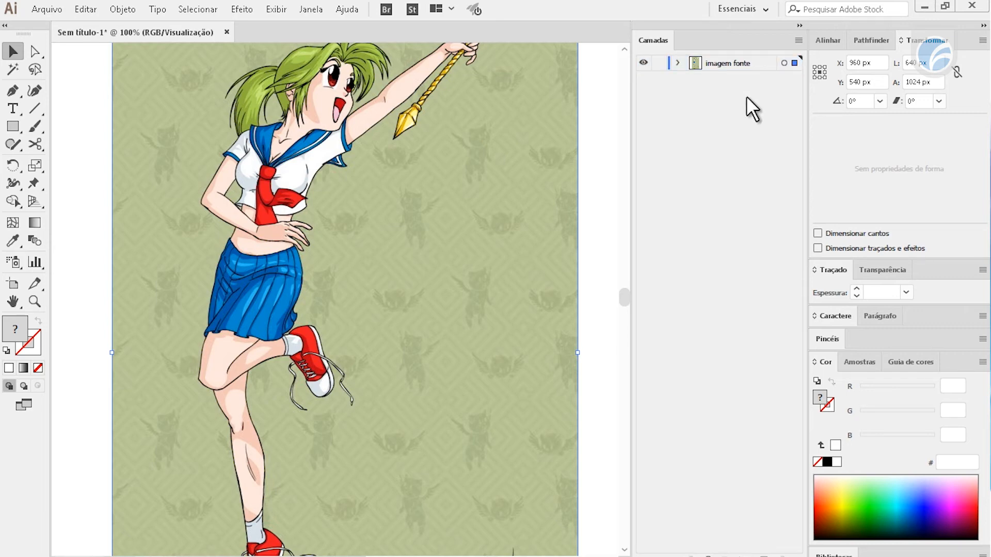
Try switching the lock and the visibility of the imagem fonte layer on and off
left_click(660, 63)
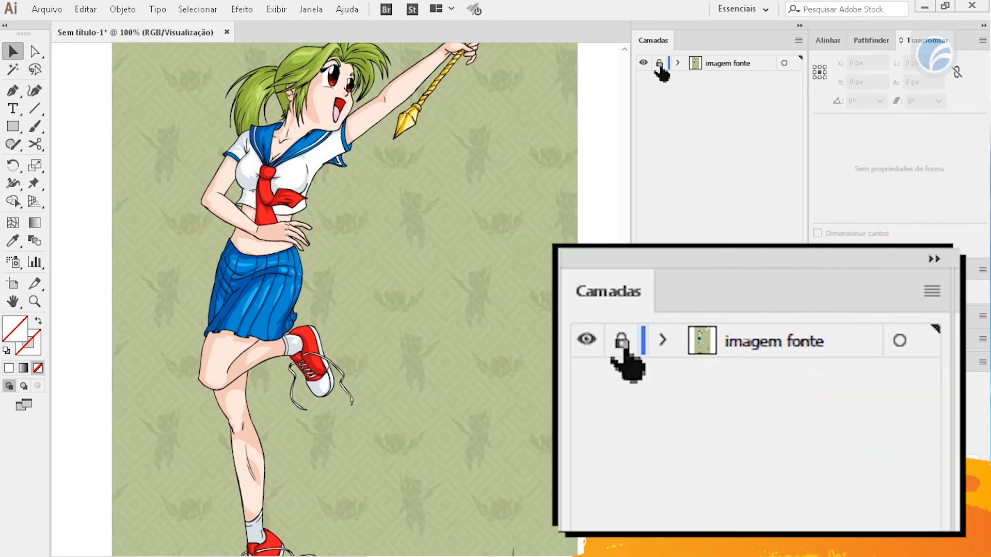
left_click(658, 64)
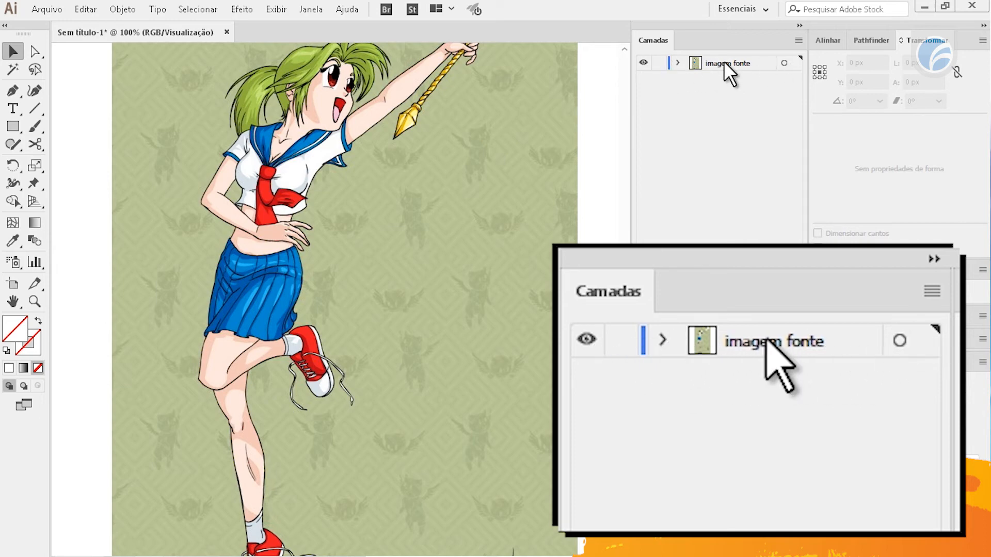
left_click(643, 64, "ctrl")
left_click(644, 64, "ctrl")
left_click(644, 64, "ctrl")
left_click(644, 65, "ctrl")
left_click(643, 64, "ctrl")
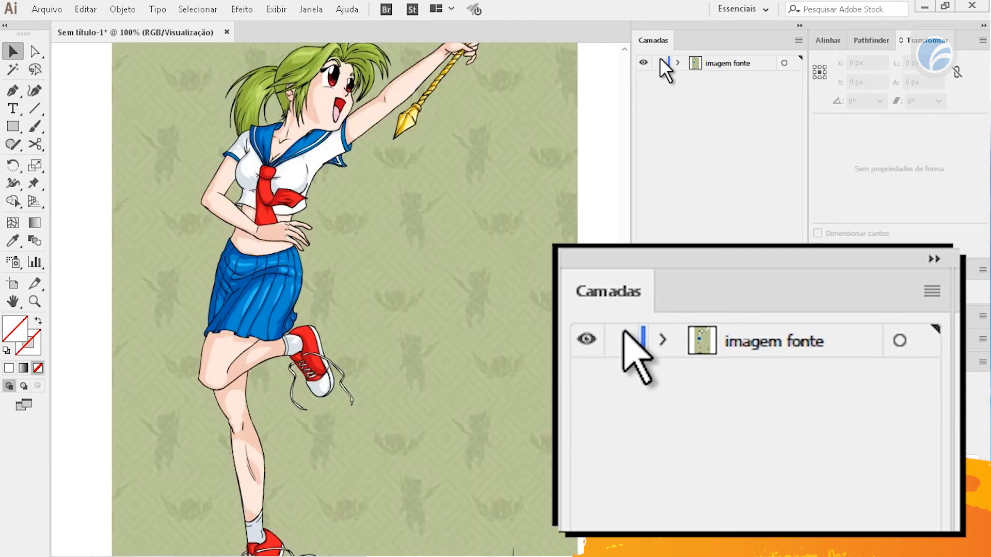
Lock the imagem fonte layer against editing and make it the highlighted layer
left_click(660, 64)
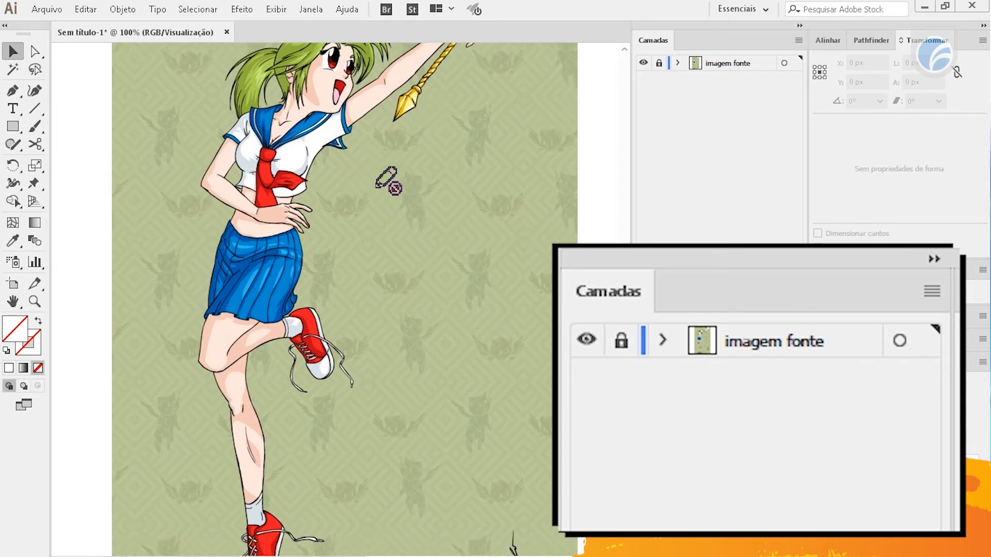
scroll(393, 184, "up", 2)
left_click(722, 64)
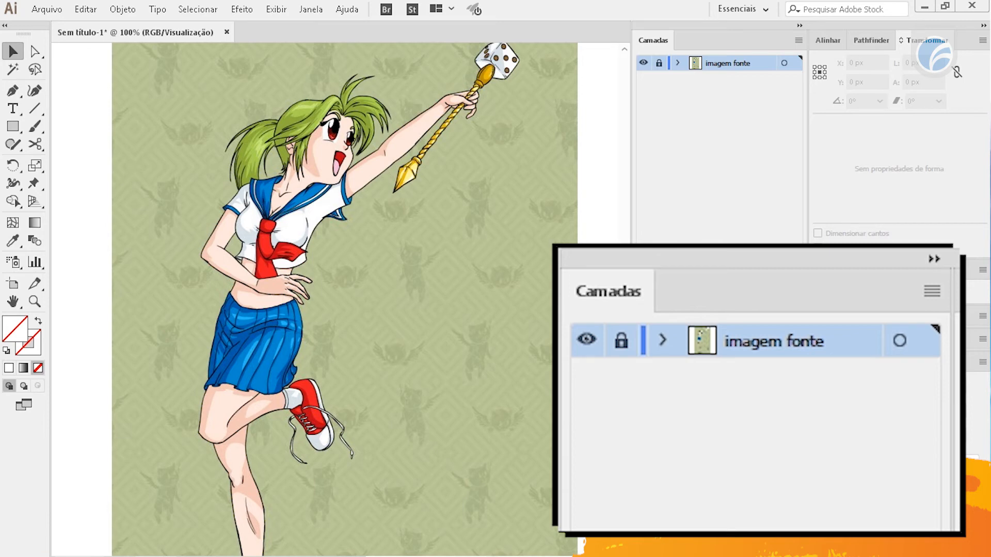
Create a new layer above imagem fonte and name it "silhueta"
left_click(778, 549)
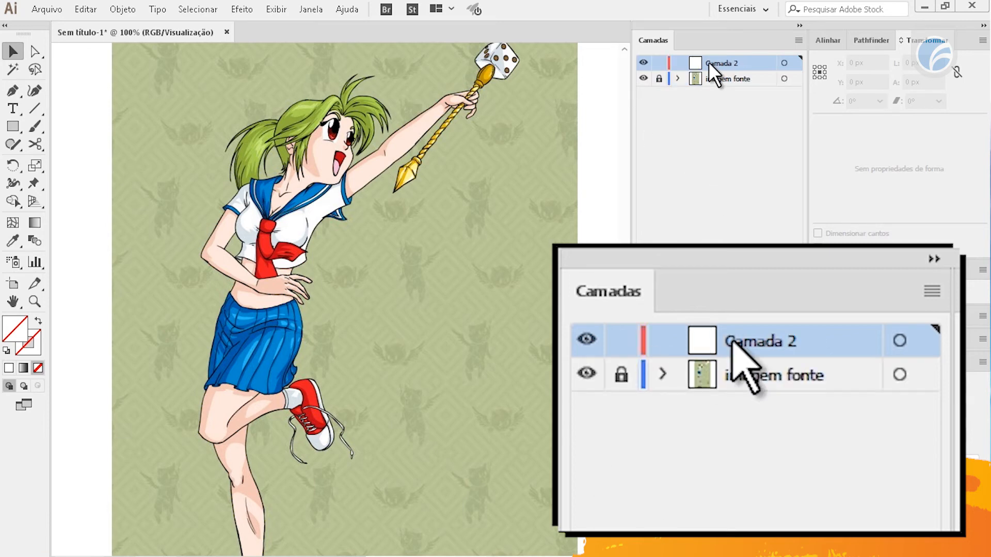
double_click(726, 63)
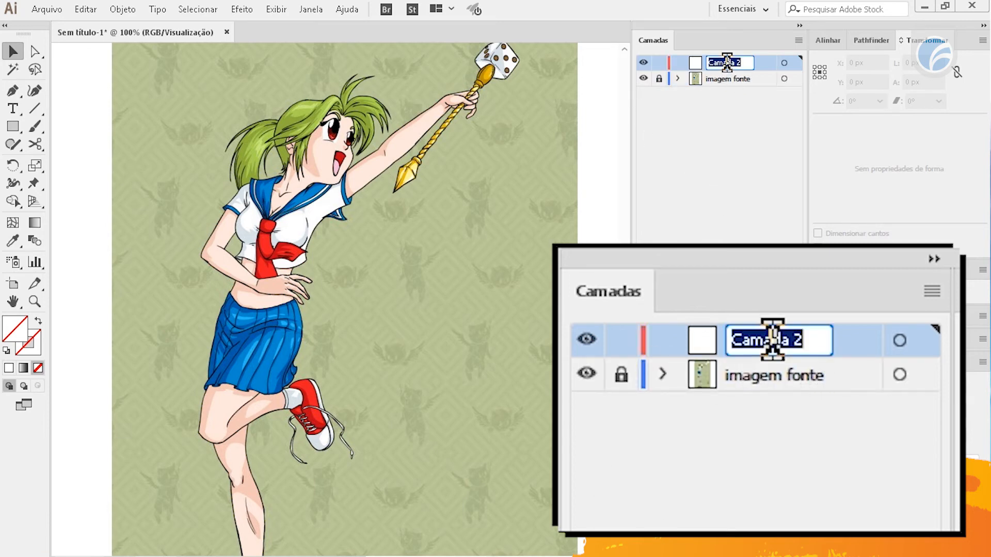
type("silhie")
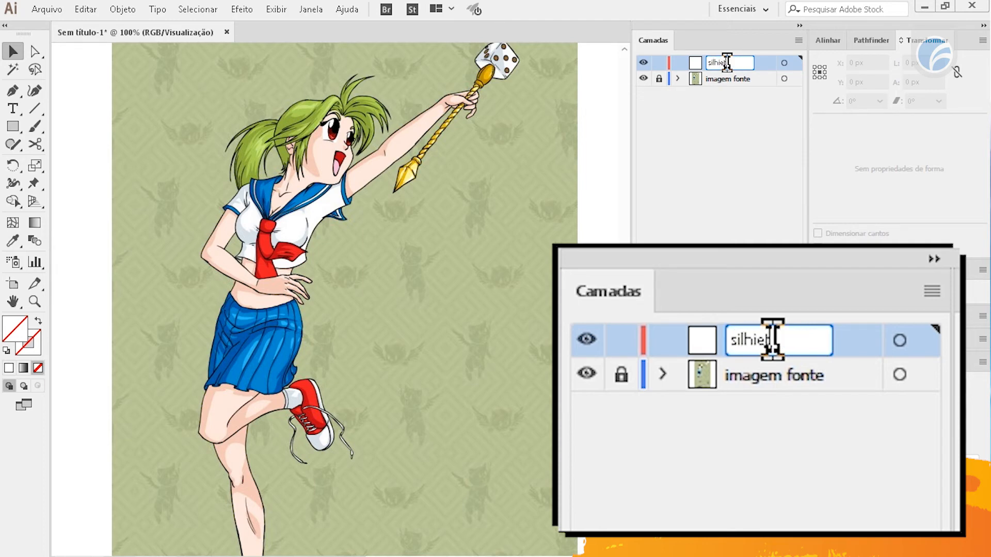
key("BackSpace")
key("BackSpace")
type("ueta")
key("Return")
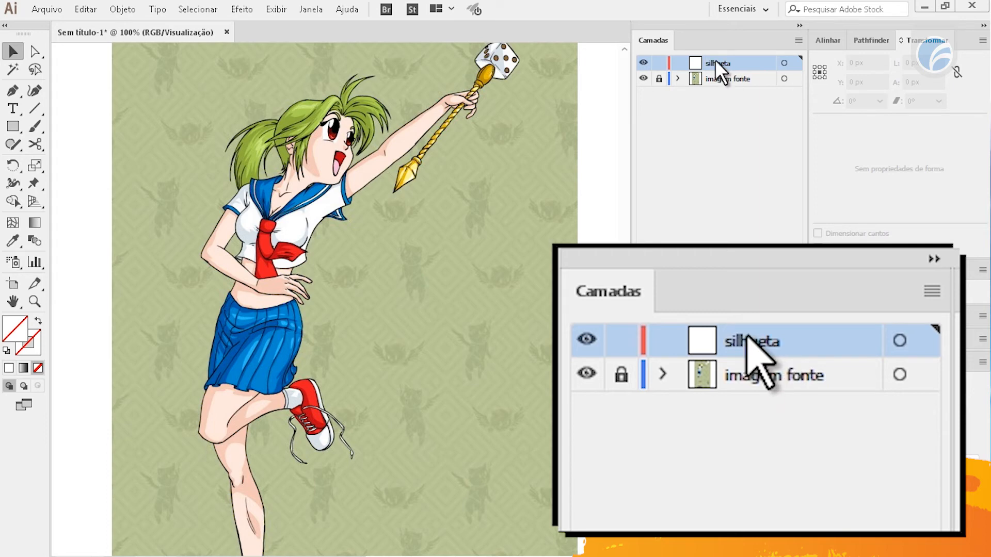
Set the stroke colour to pure red with R 255, G 0 and B 0, keeping the fill at none
left_click_drag(472, 225, 495, 228)
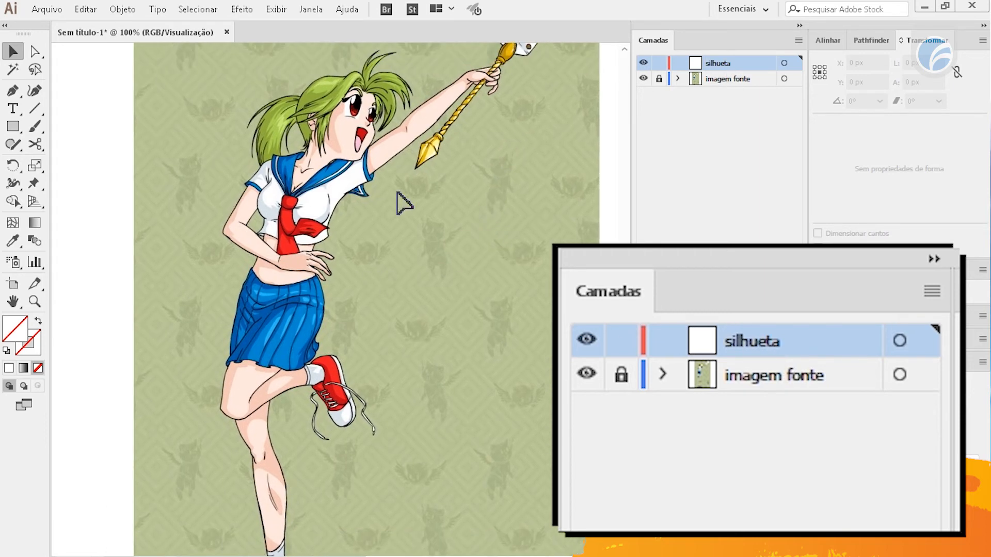
left_click_drag(377, 330, 380, 270)
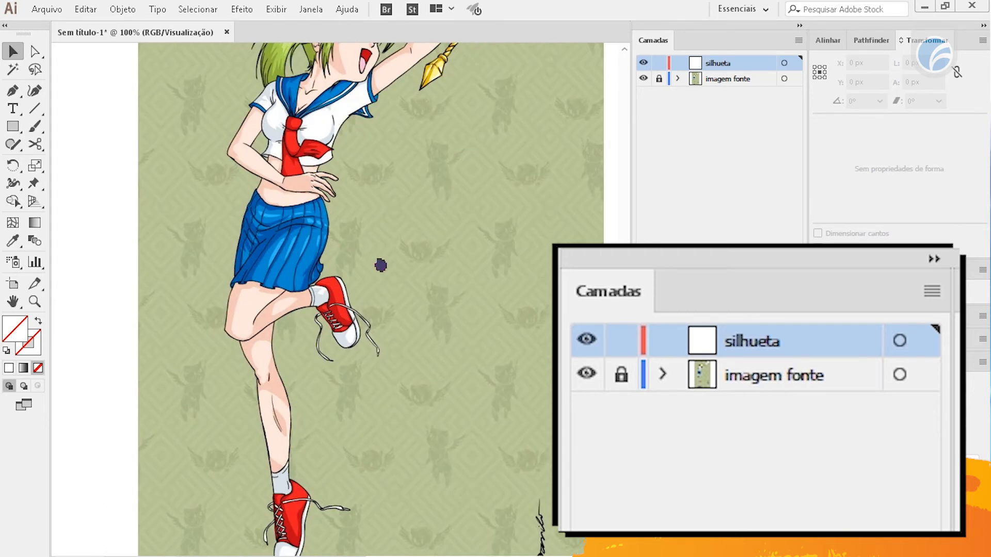
left_click_drag(404, 326, 417, 308)
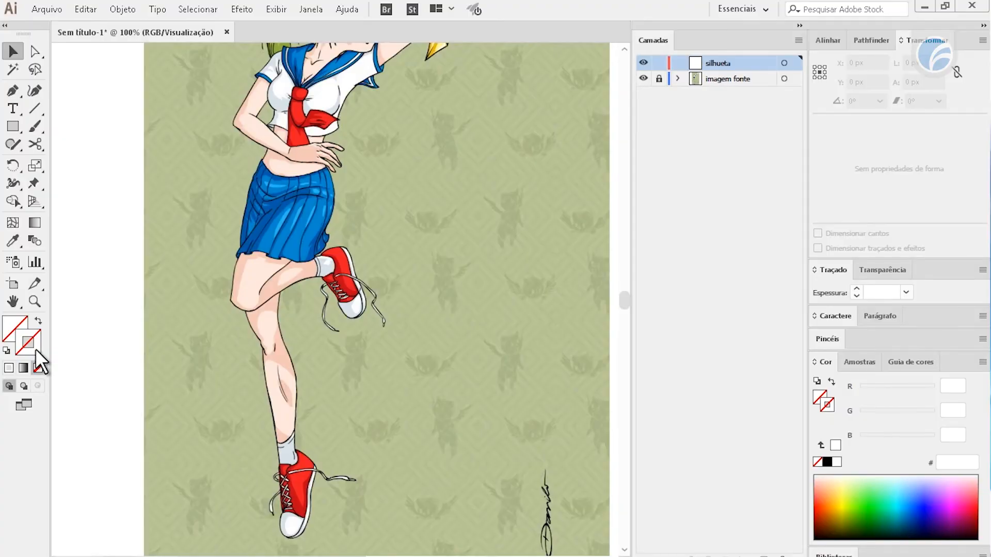
left_click_drag(221, 257, 188, 381)
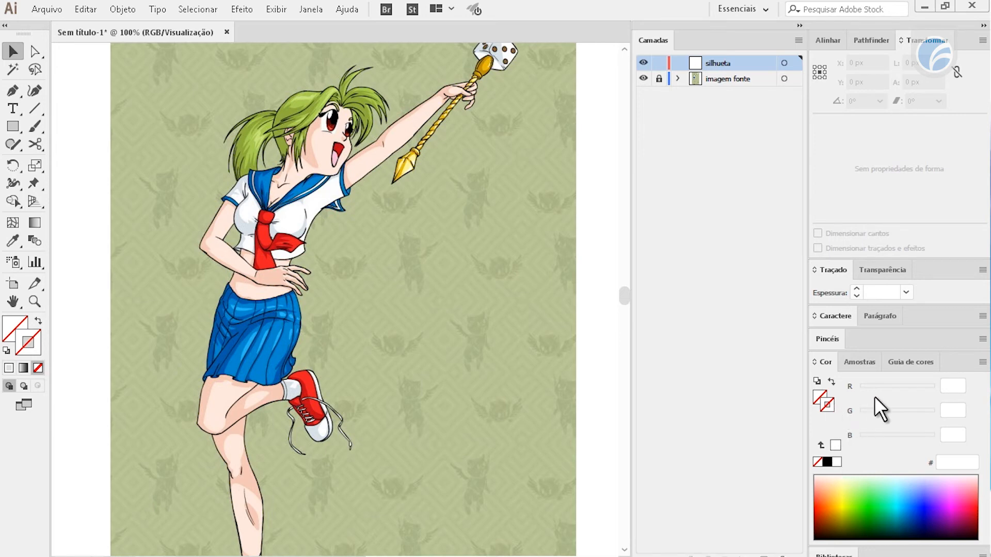
left_click(912, 384)
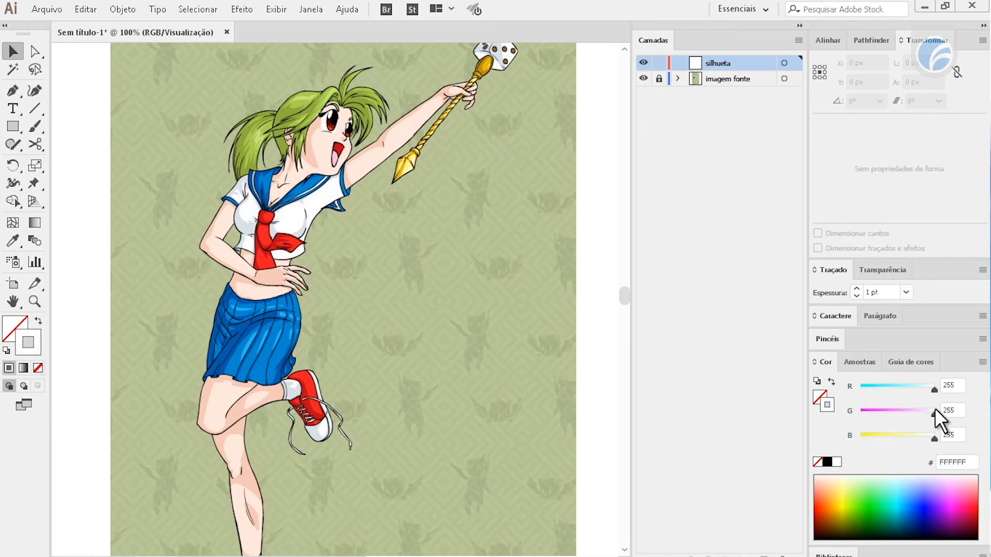
left_click_drag(935, 411, 826, 422)
left_click_drag(936, 436, 822, 444)
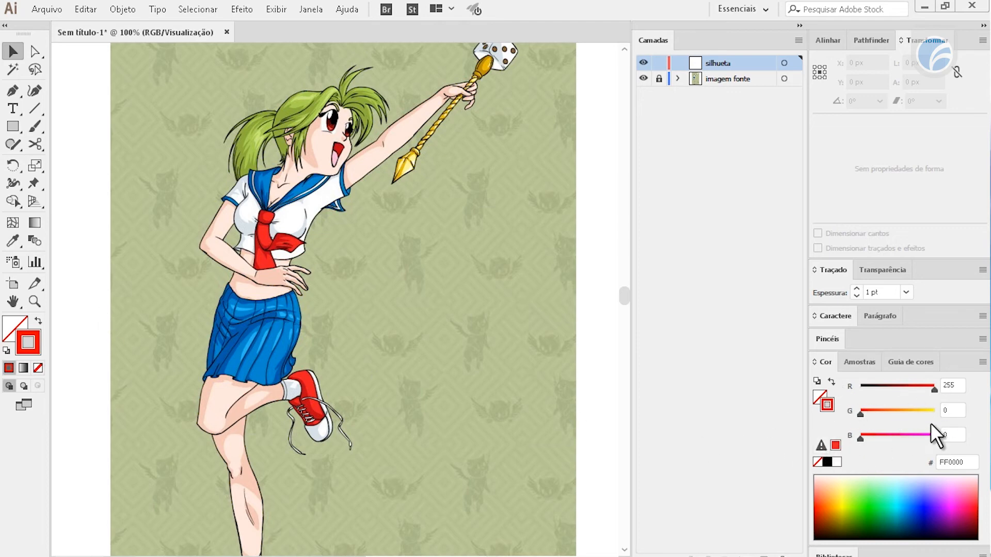
mouse_move(936, 391)
left_mouse_down()
mouse_move(850, 395)
mouse_move(972, 384)
left_mouse_up()
View the available colour swatches and return to the RGB colour sliders
scroll(405, 391, "down", 2)
left_click(853, 361)
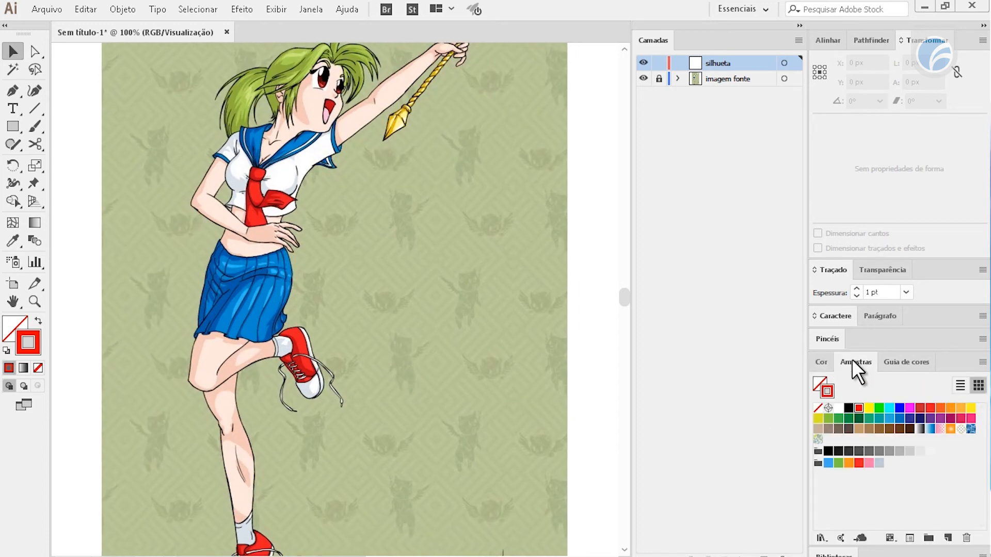
left_click(821, 363)
Examine the character's outline along the whole body, from the hair and arms to the legs and shoes
mouse_move(500, 356)
left_mouse_down()
mouse_move(533, 407)
mouse_move(491, 353)
left_mouse_up()
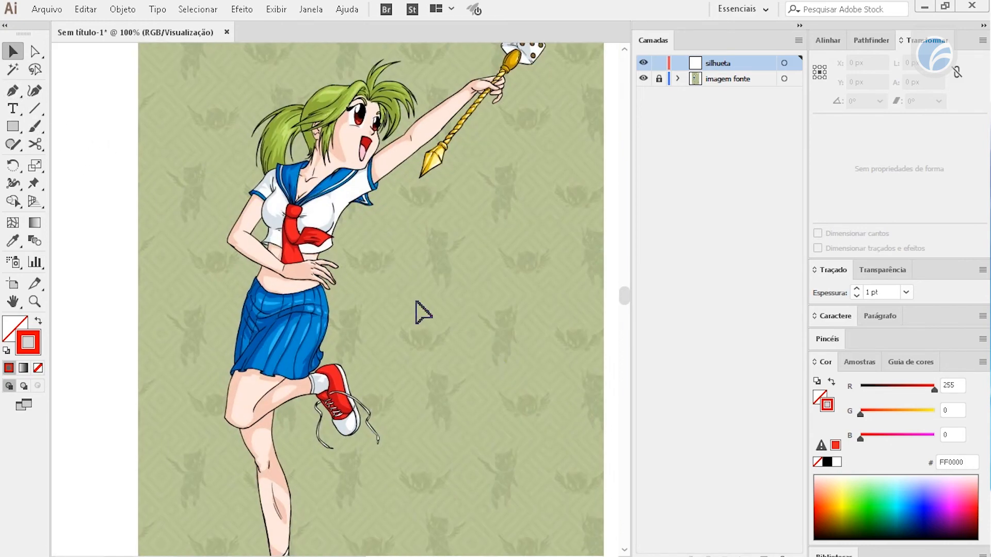
left_click_drag(457, 378, 331, 254)
left_click_drag(300, 378, 449, 296)
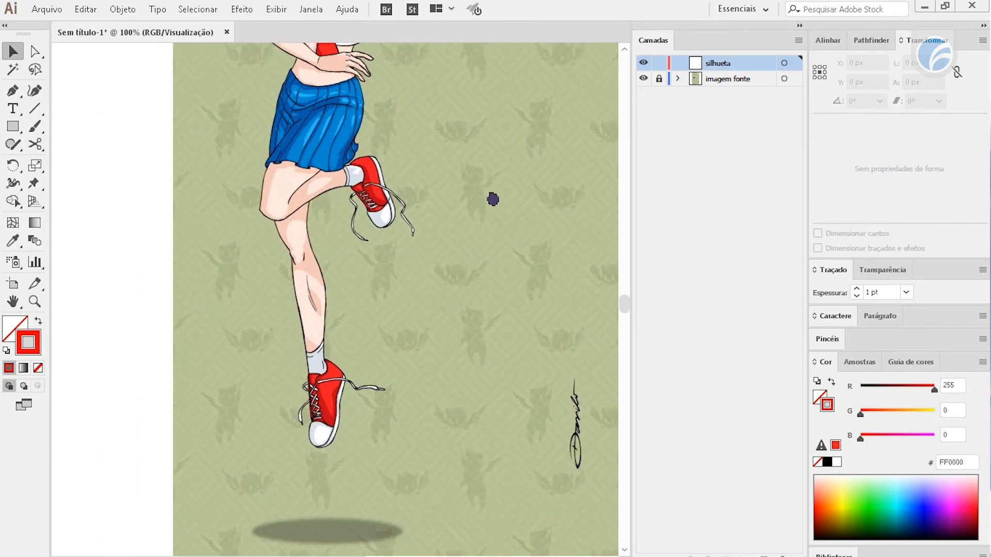
left_click_drag(493, 194, 445, 453)
mouse_move(271, 221)
left_mouse_down()
mouse_move(480, 378)
mouse_move(377, 329)
mouse_move(427, 318)
mouse_move(435, 287)
mouse_move(295, 323)
mouse_move(457, 400)
mouse_move(398, 347)
mouse_move(423, 263)
mouse_move(343, 278)
mouse_move(381, 267)
left_mouse_up()
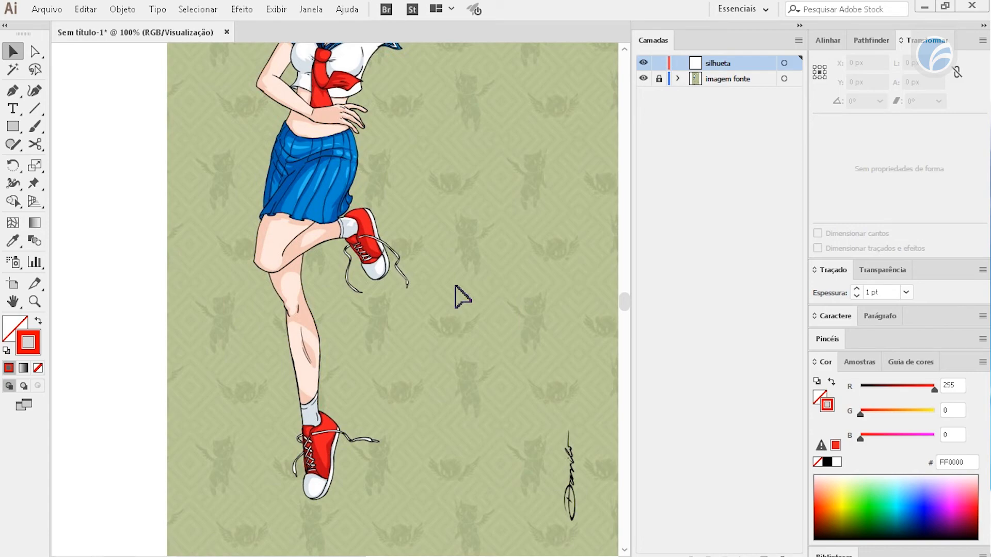
left_click_drag(442, 245, 454, 389)
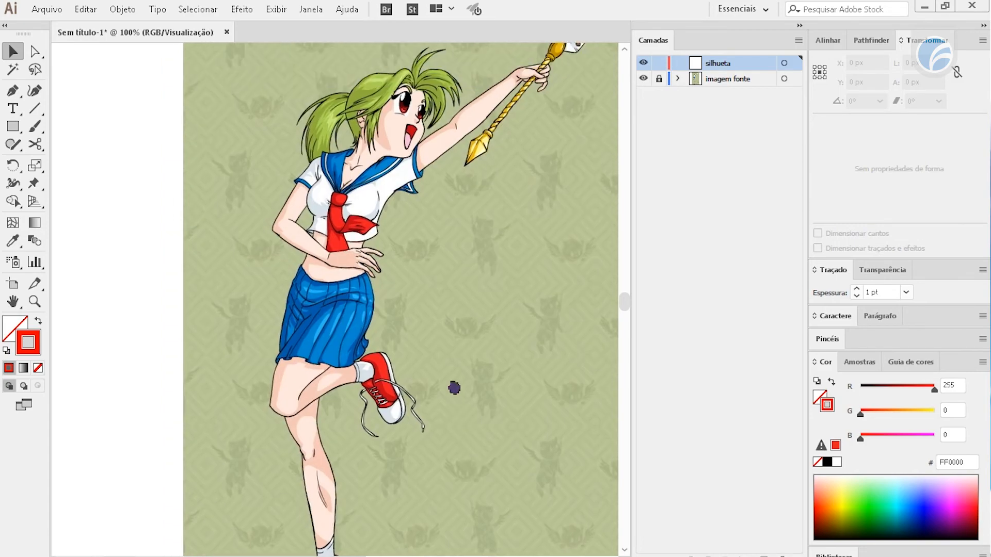
left_click_drag(354, 262, 237, 360)
left_click_drag(323, 186, 354, 354)
left_click_drag(406, 454, 400, 219)
left_click_drag(421, 398, 417, 200)
left_click_drag(268, 219, 333, 358)
left_click_drag(517, 209, 426, 258)
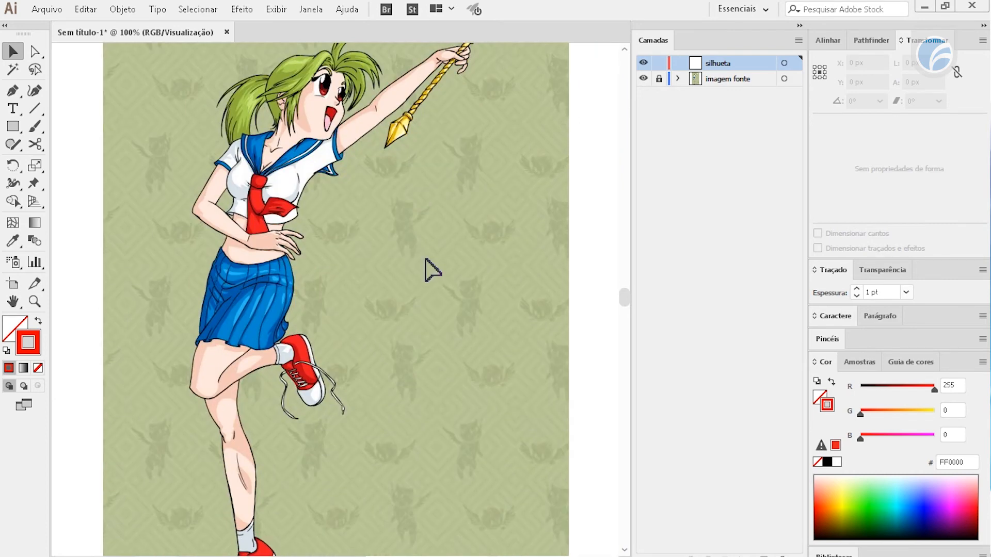
Start the silhouette path with the Pen tool, placing anchors at the base and the tip of the upright hair tuft
key("p")
left_click_drag(376, 240, 376, 282)
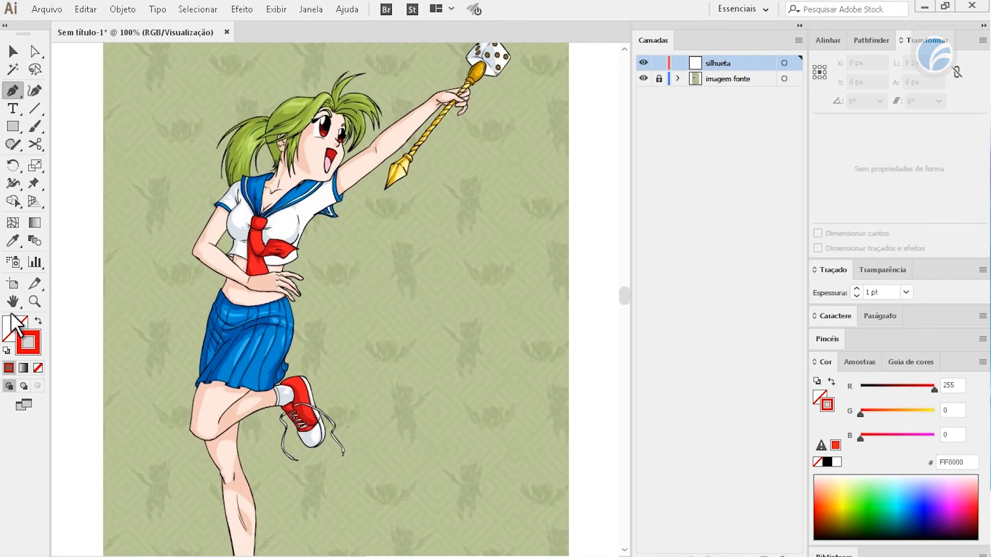
left_click_drag(421, 233, 403, 286)
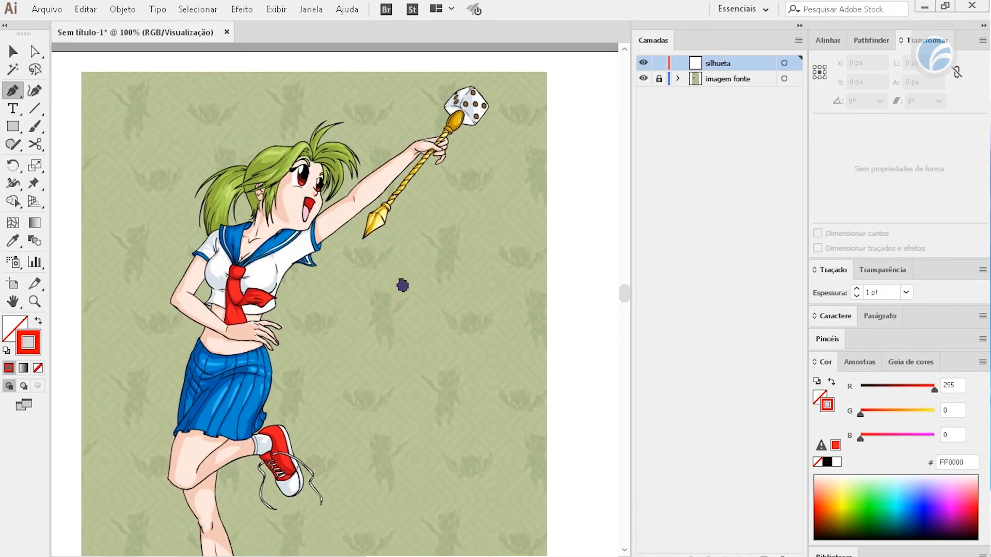
key("ctrl+plus")
key("ctrl+plus")
key("ctrl+plus")
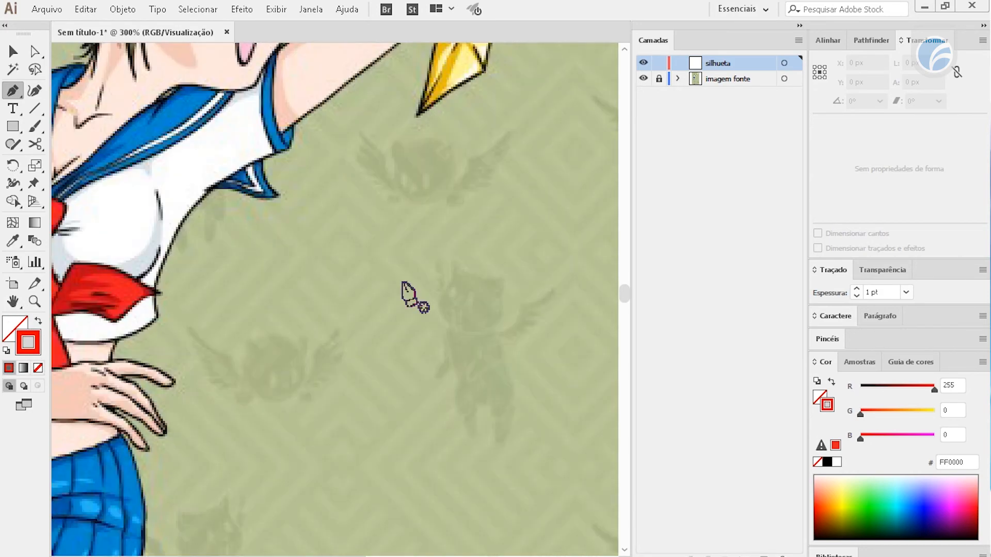
left_click_drag(361, 246, 392, 437)
left_click_drag(389, 334, 380, 452)
left_click_drag(427, 281, 487, 300)
left_click_drag(441, 324, 471, 242)
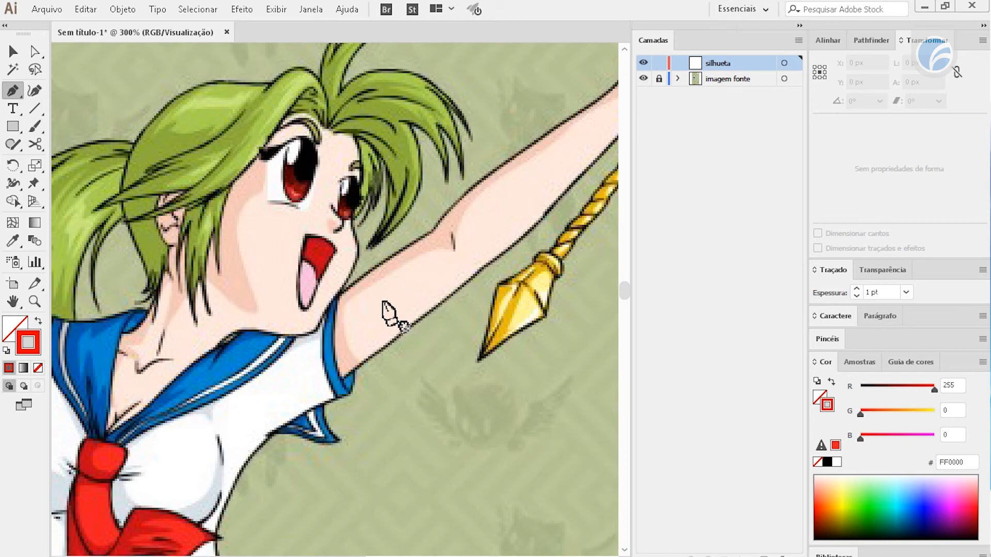
left_click_drag(387, 314, 450, 355)
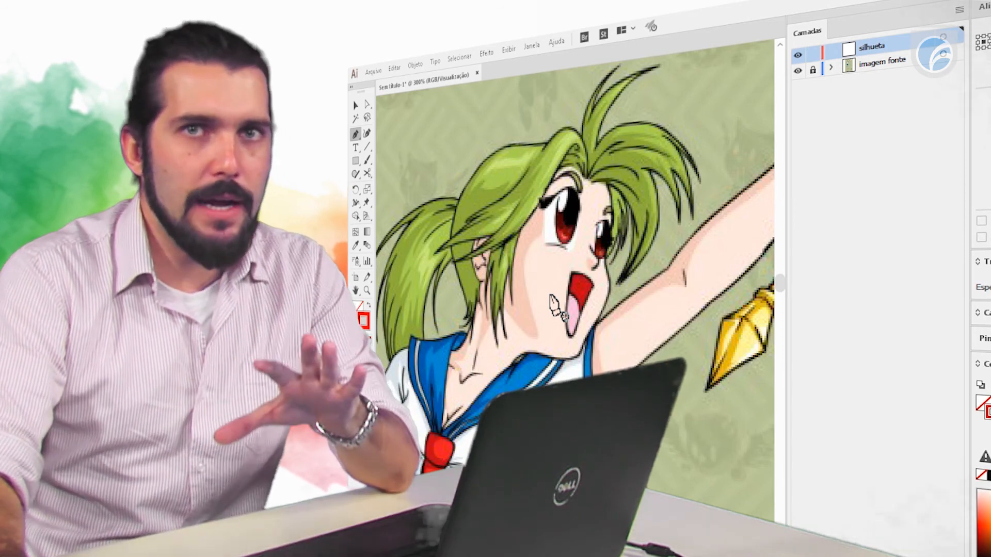
key("space")
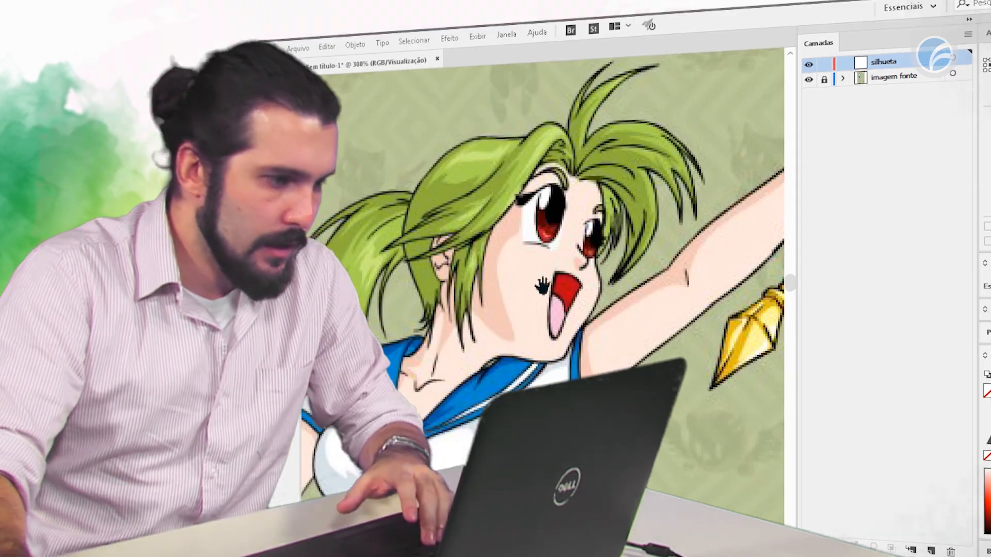
left_click_drag(541, 285, 511, 398)
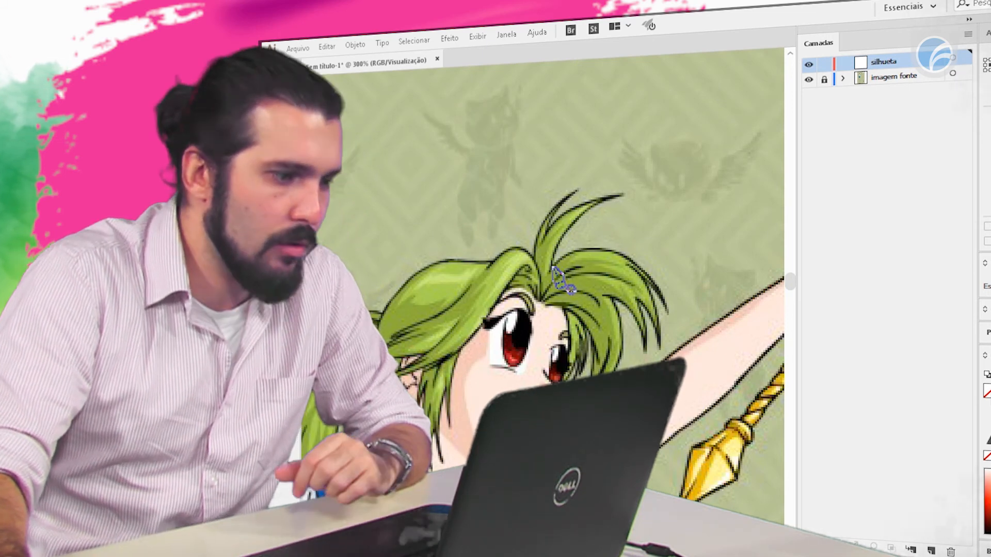
left_click(552, 269)
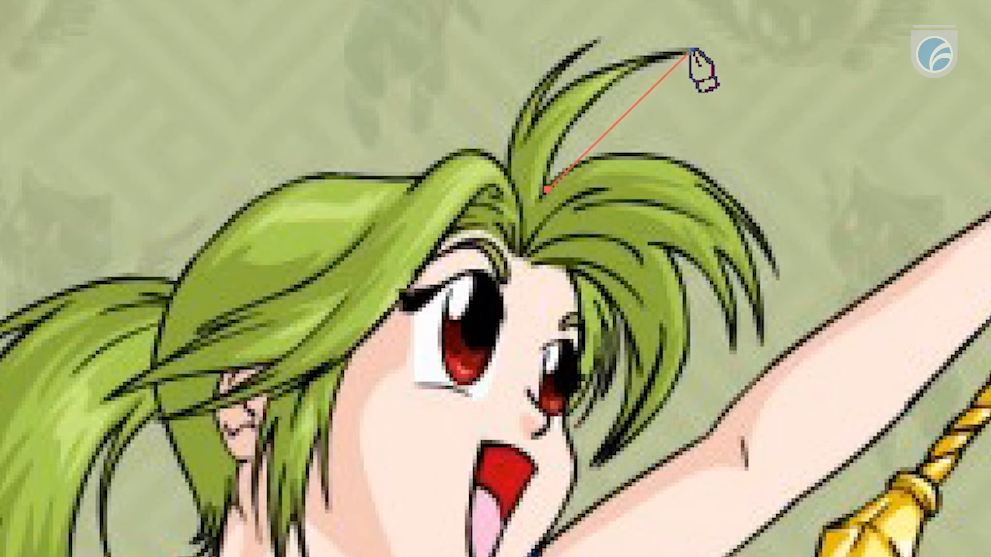
left_click(691, 50)
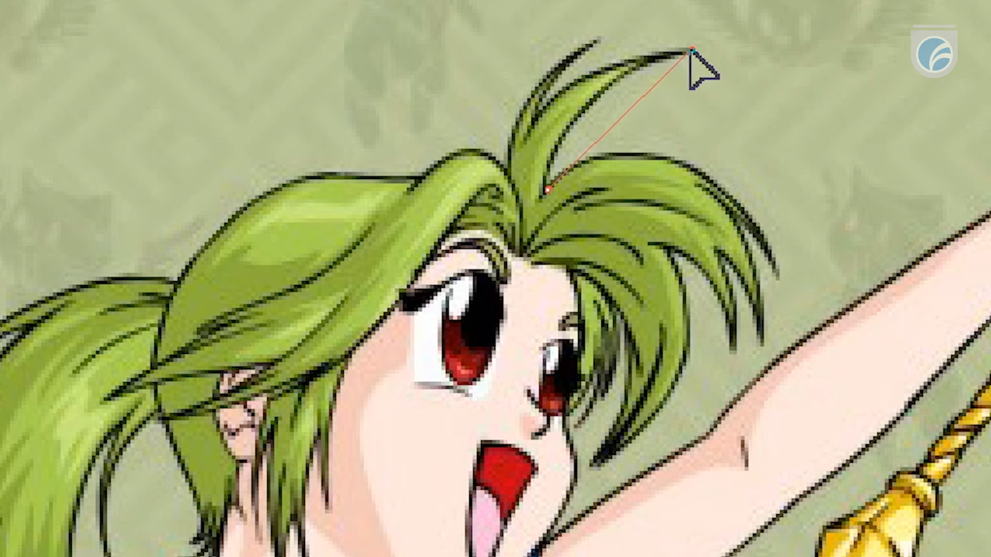
Trace the upright hair tuft with curved Pen segments, with corners at both strand tips and the notch between them, down to its base
left_click_drag(690, 49, 828, 9)
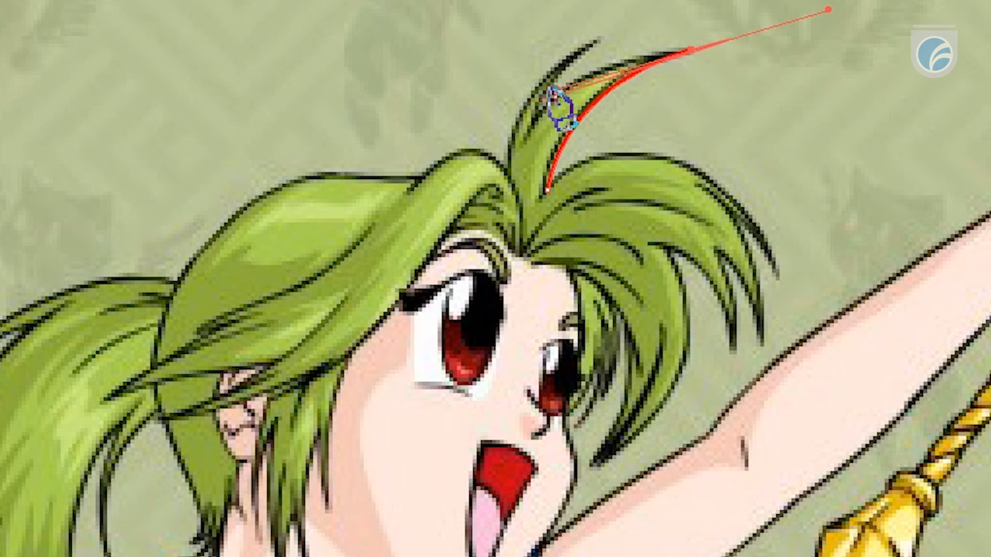
left_click(690, 50)
left_click_drag(539, 109, 493, 161)
left_click(539, 109)
left_click_drag(602, 39, 655, 29)
mouse_move(504, 170)
left_mouse_down()
mouse_move(505, 272)
mouse_move(496, 272)
left_mouse_up()
left_click(505, 170)
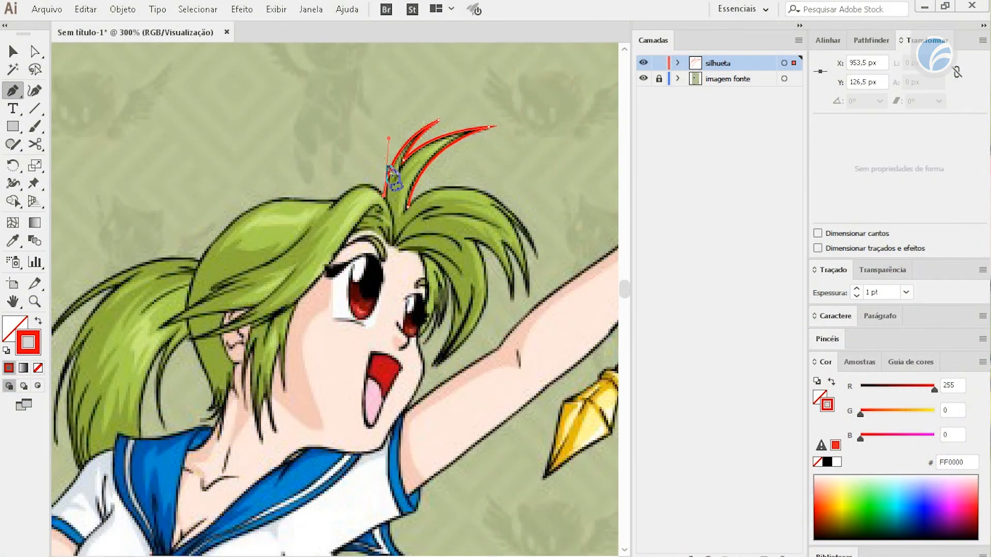
Continue the path over the crown of the head and along the hair to the base of the ponytail
left_click(364, 182)
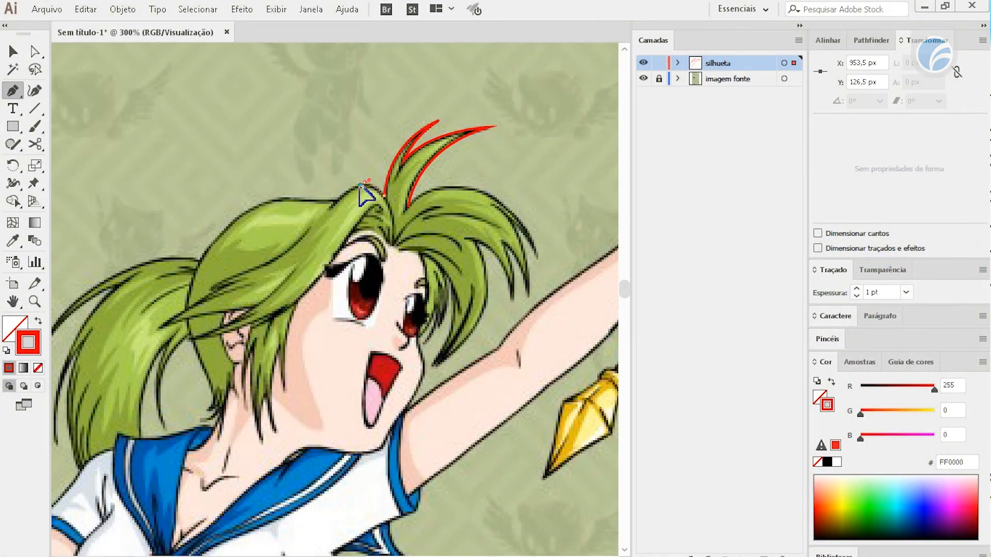
left_click_drag(333, 204, 303, 200)
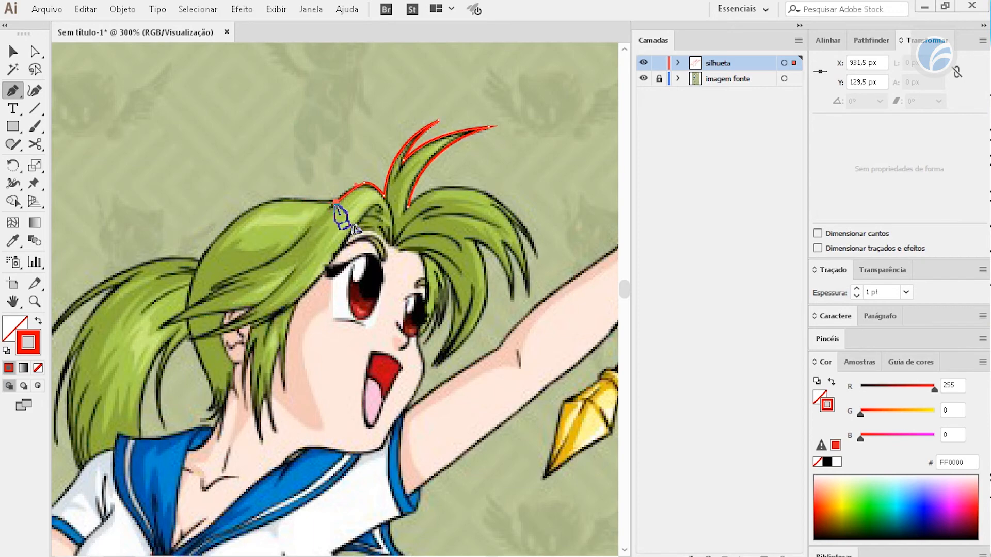
left_click_drag(200, 257, 404, 126)
left_click(200, 258)
Trace the ponytail's outer edge with curves around its pointed upper strand and down towards the shoulder
left_click_drag(267, 184, 230, 298)
left_click(268, 185)
left_click_drag(344, 113, 391, 103)
left_click_drag(285, 270, 307, 356)
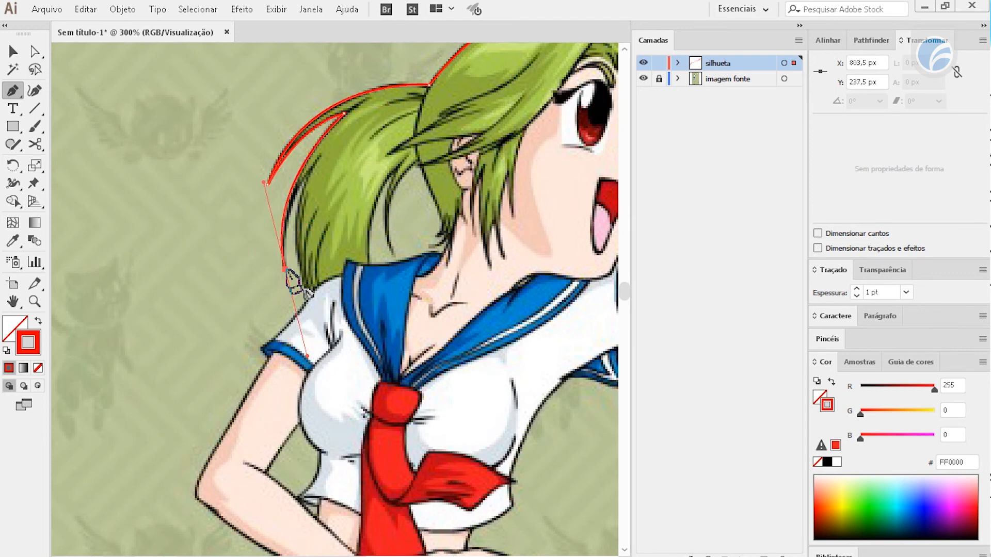
Continue the outline along the ponytail's end, the shoulder and sleeve cuff, and down the bent arm past the elbow
left_click_drag(310, 173, 340, 140)
mouse_move(322, 265)
left_mouse_down()
mouse_move(316, 146)
mouse_move(330, 258)
left_mouse_up()
mouse_move(256, 227)
left_mouse_down()
mouse_move(232, 238)
mouse_move(270, 243)
mouse_move(314, 187)
mouse_move(249, 226)
left_mouse_up()
left_click(263, 239)
left_click_drag(221, 277, 249, 312)
left_click_drag(299, 349, 254, 225)
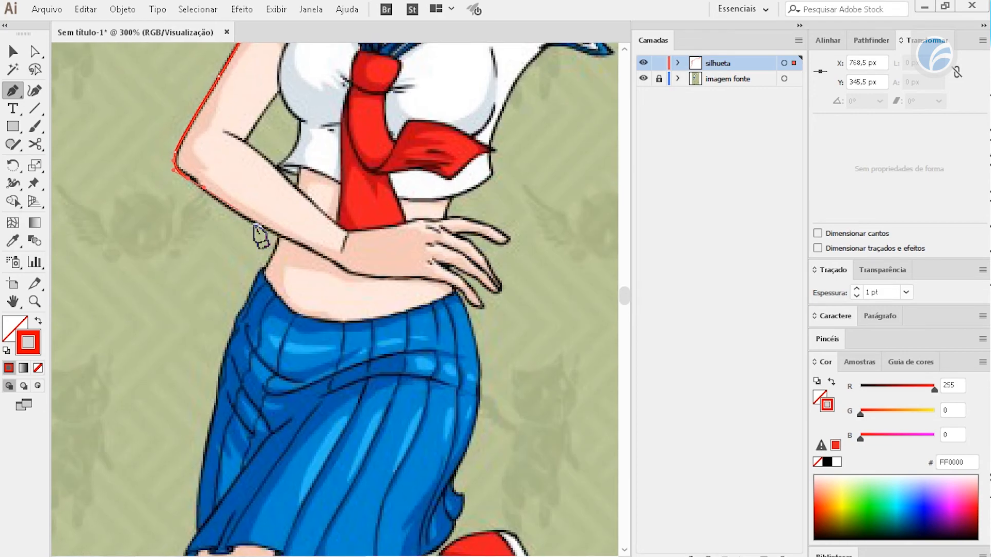
Trace the forearm's underside, the bare waist and the outer side of the skirt down to its hem
left_click_drag(305, 251, 323, 256)
left_click_drag(265, 265, 295, 210)
left_click(265, 265)
left_click(261, 270)
left_click_drag(278, 286, 276, 303)
left_click_drag(270, 300, 280, 158)
left_click_drag(267, 283, 269, 350)
left_click(267, 284)
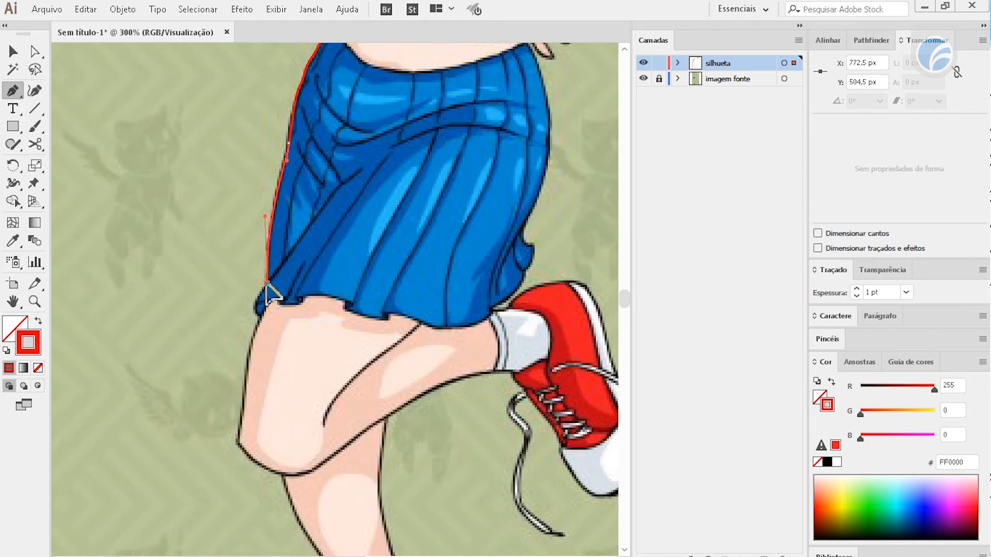
Outline the skirt's hem corner, the raised thigh and knee, and the standing leg's shin down to the shoe
left_click_drag(261, 403, 263, 326)
left_click(257, 318)
left_click_drag(303, 350, 277, 259)
left_click(304, 350)
left_click_drag(316, 329, 304, 289)
left_click(317, 330)
left_click_drag(326, 436, 276, 282)
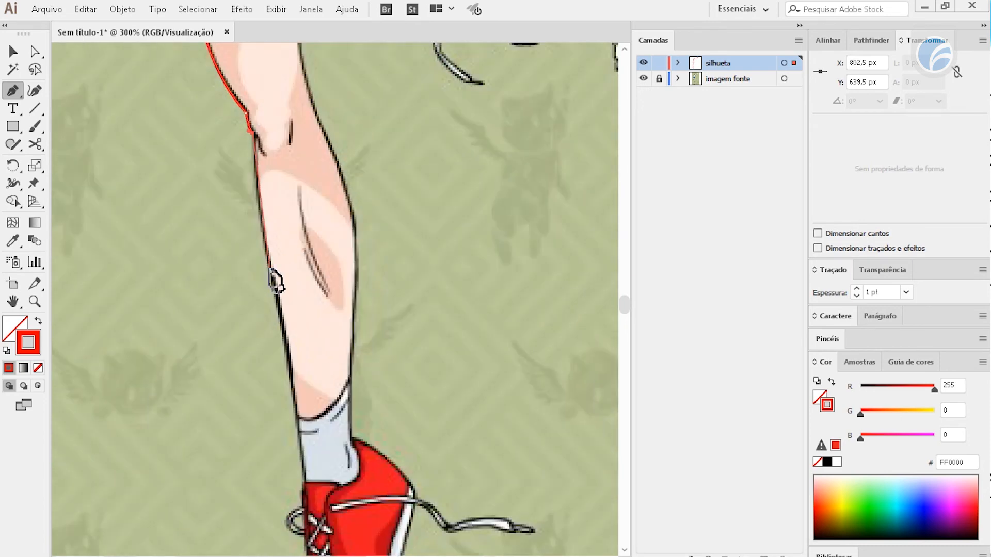
left_click_drag(287, 356, 241, 145)
left_click(257, 269)
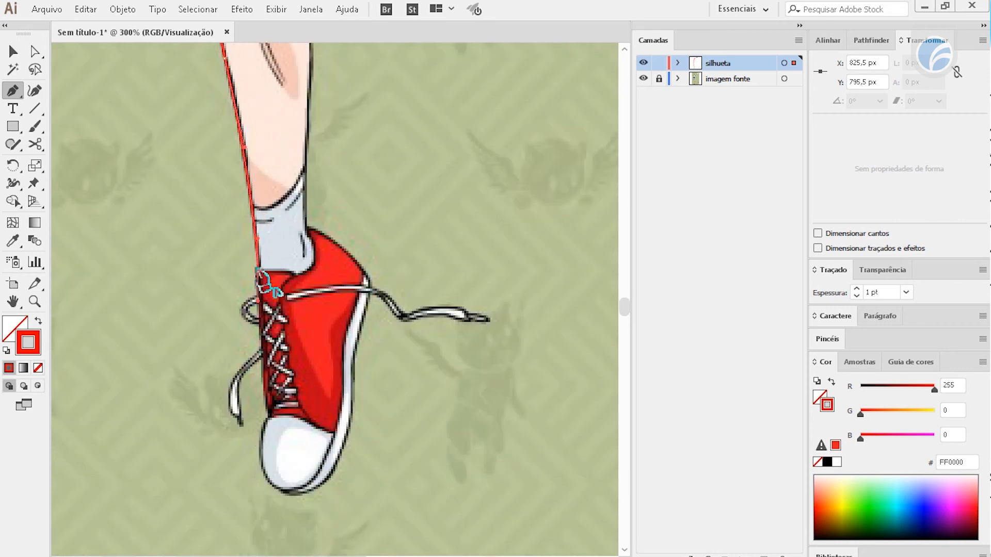
Trace the lace loop and the hanging lace end at the front of the standing foot's shoe
left_click(259, 297)
left_click_drag(241, 311, 252, 234)
left_click(261, 325)
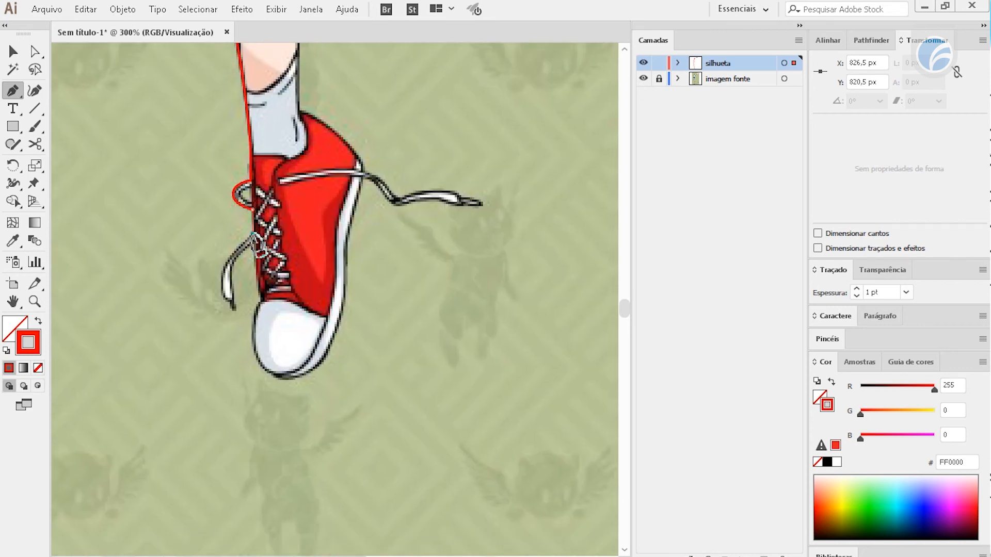
left_click_drag(225, 274, 277, 225)
left_click(233, 310)
left_click(233, 299)
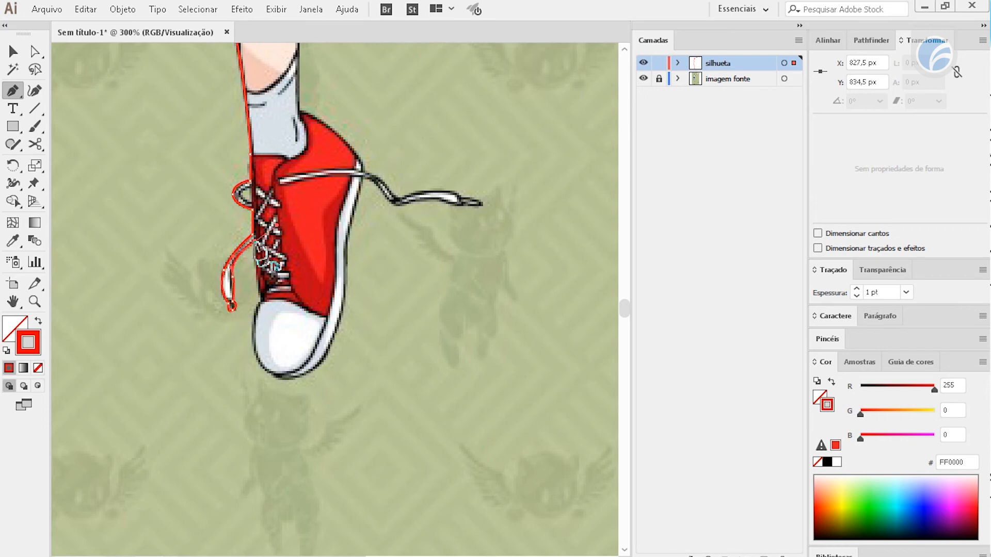
Trace the standing shoe's toe cap and sole with curves up to the trailing lace at the heel
left_click(260, 302)
left_click_drag(253, 338, 250, 315)
left_click_drag(283, 262, 287, 233)
left_click_drag(285, 189, 327, 157)
left_click(300, 136)
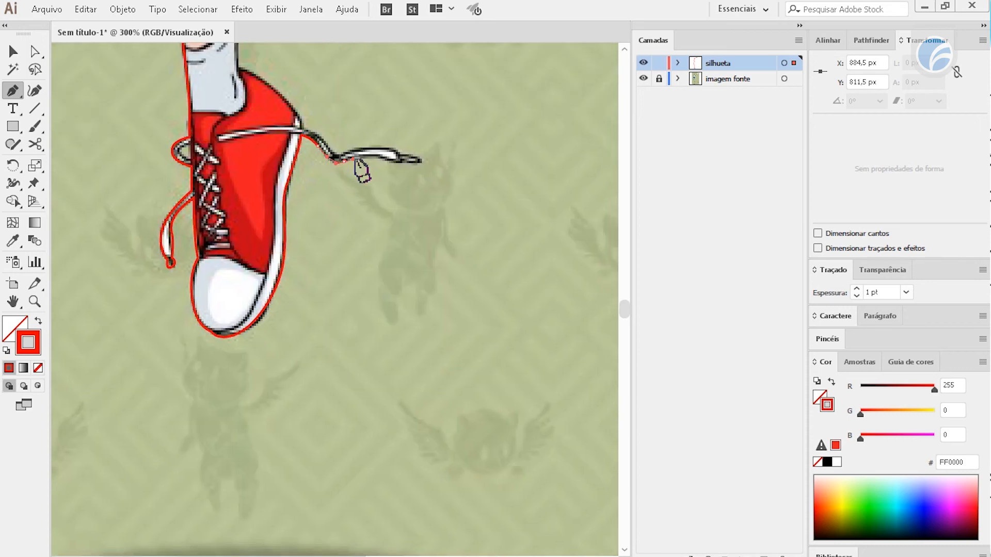
Outline the trailing lace around its tip and back to the heel of the standing shoe
left_click_drag(422, 160, 400, 155)
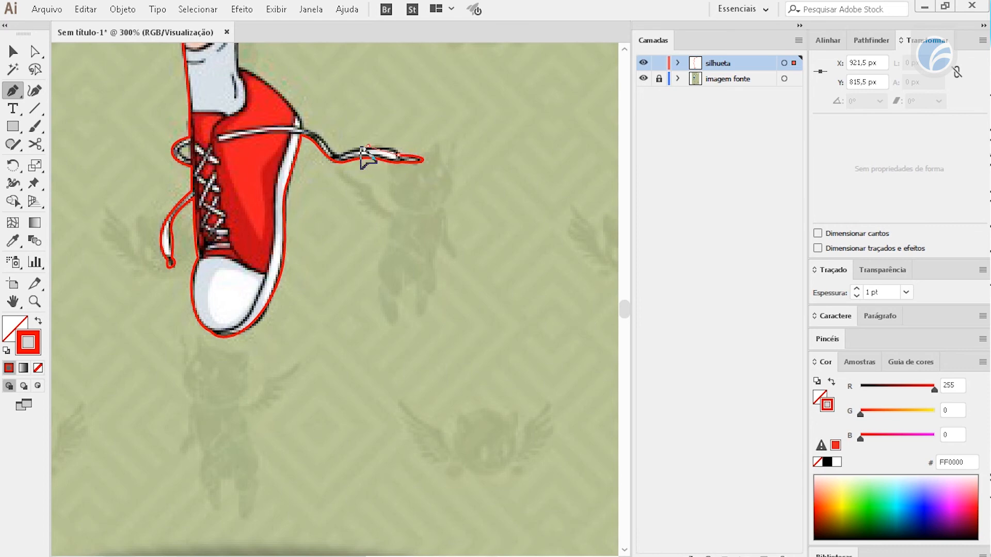
left_click_drag(298, 127, 325, 290)
left_click(299, 127)
Trace the heel, the ankle and the back of the standing leg's calf up towards the thigh
left_click_drag(279, 249, 215, 216)
left_click(278, 250)
left_click_drag(313, 178, 272, 400)
left_click_drag(244, 301, 253, 239)
left_click_drag(190, 273, 237, 467)
left_click_drag(247, 339, 240, 313)
left_click_drag(233, 240, 216, 357)
Continue the outline along the underside of the raised leg and past the sock to the shoe's lace
left_click(242, 194)
left_click_drag(271, 299, 302, 297)
left_click(302, 297)
left_click(306, 307)
left_click(312, 311)
Trace both sides of the wavy lace hanging from the raised shoe, with a corner at its pointed end
left_click_drag(297, 336, 240, 203)
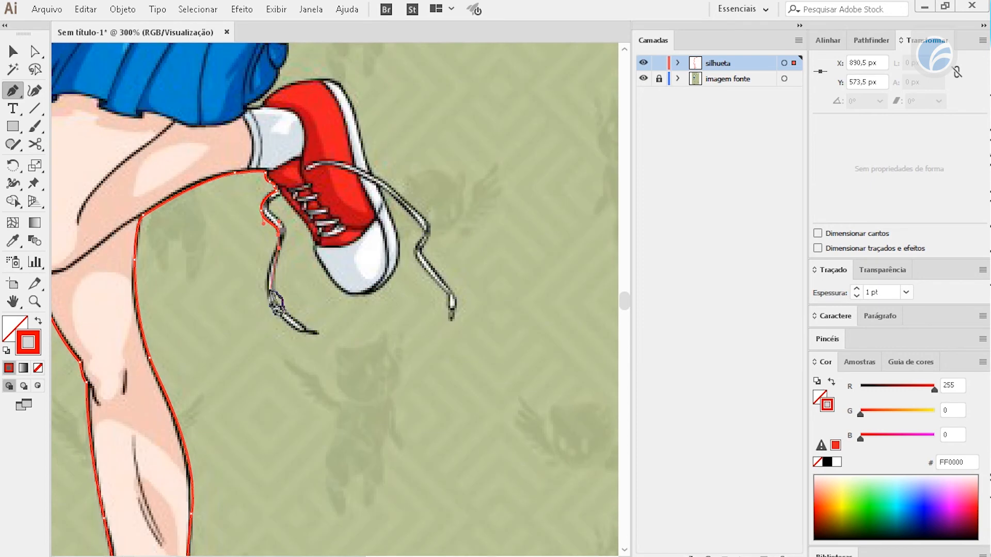
left_click_drag(268, 296, 272, 321)
left_click_drag(304, 333, 314, 334)
left_click(325, 337)
left_click_drag(285, 219, 285, 217)
left_click_drag(268, 210, 313, 235)
left_click(279, 193)
Outline the raised shoe's laced front, toe cap and sole up to the second lace
left_click(314, 247)
left_click_drag(344, 298, 400, 264)
left_click_drag(396, 227, 392, 215)
left_click(378, 185)
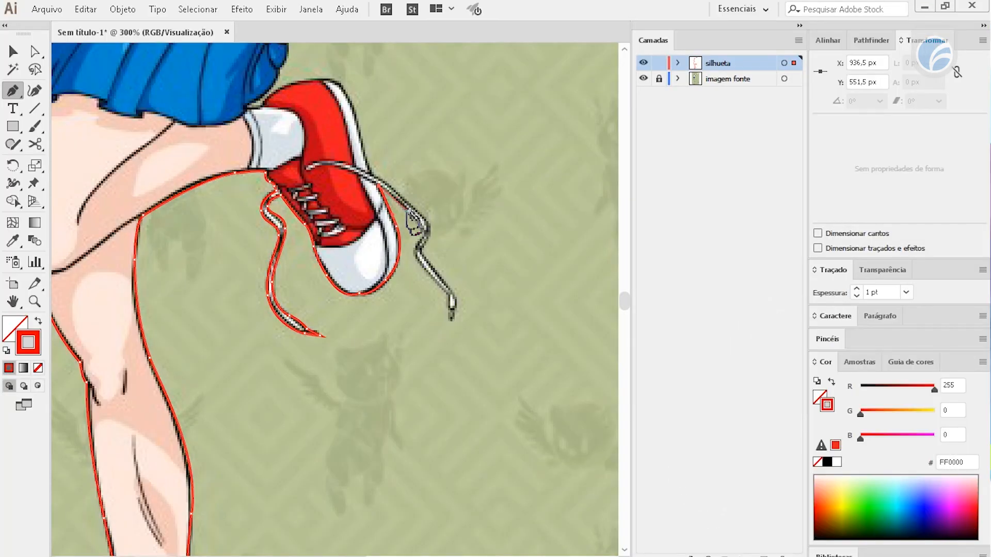
Trace the raised shoe's outer lace down to its tip and back up along its other edge to the sole
left_click_drag(408, 210, 409, 214)
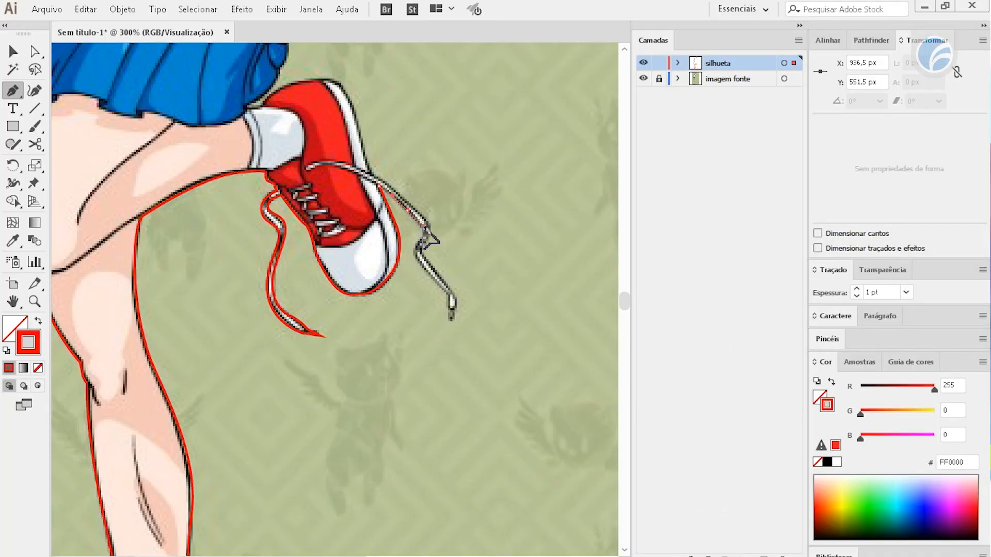
left_click_drag(424, 228, 423, 229)
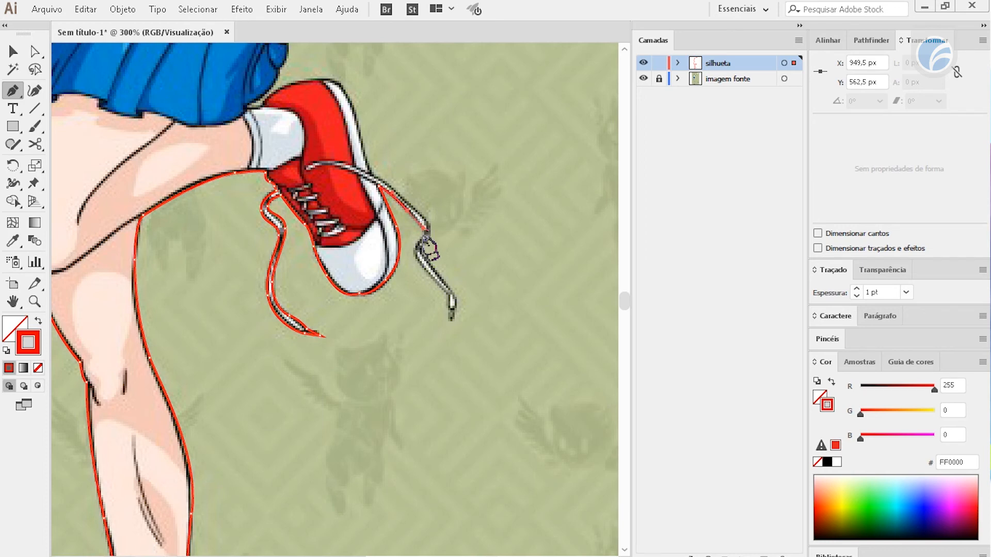
left_click_drag(418, 240, 453, 312)
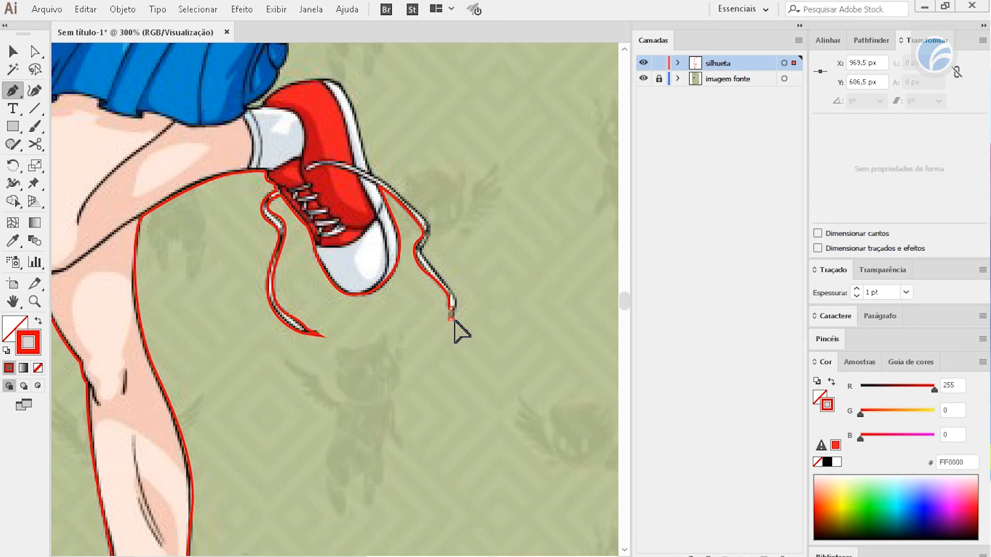
left_click(452, 318)
left_click_drag(448, 286, 436, 275)
left_click_drag(427, 237, 403, 203)
left_click(373, 174)
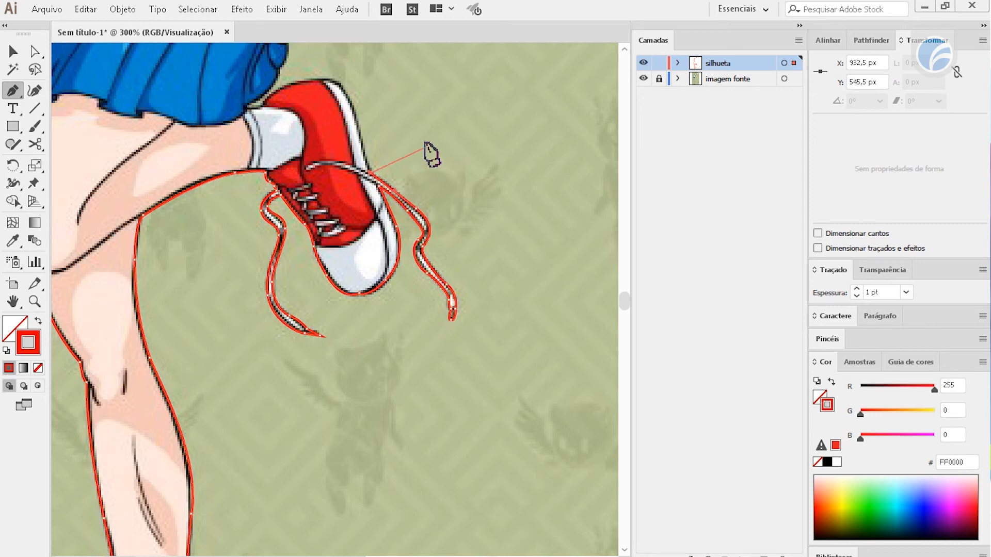
Curve the path around the raised shoe's sole and heel to where the shoe meets the skirt
left_click_drag(414, 154, 388, 267)
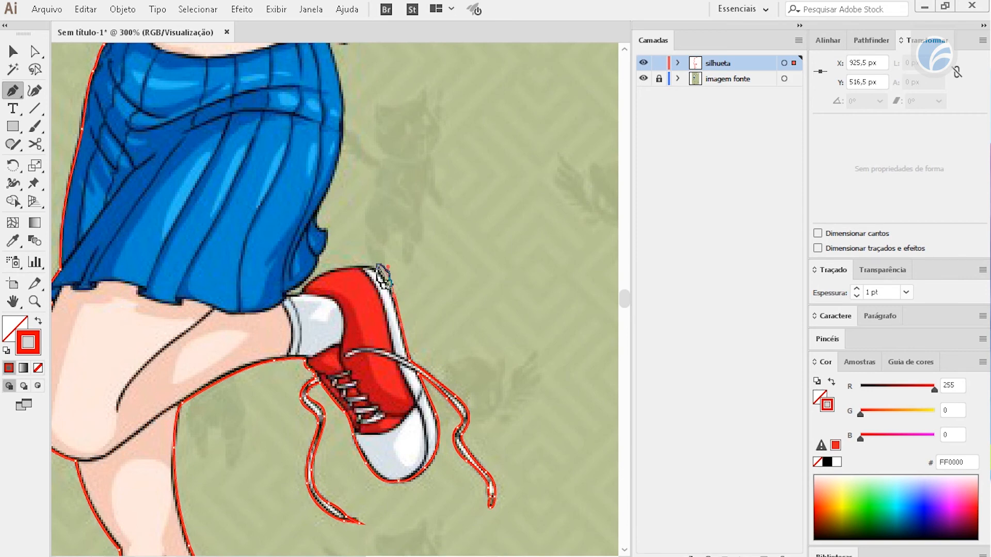
left_click_drag(292, 307, 286, 320)
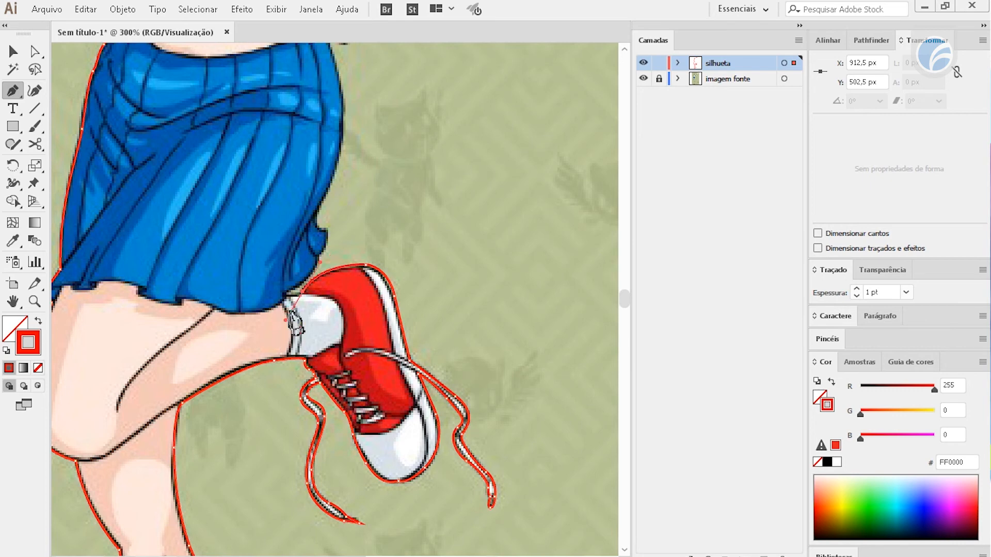
left_click(304, 294)
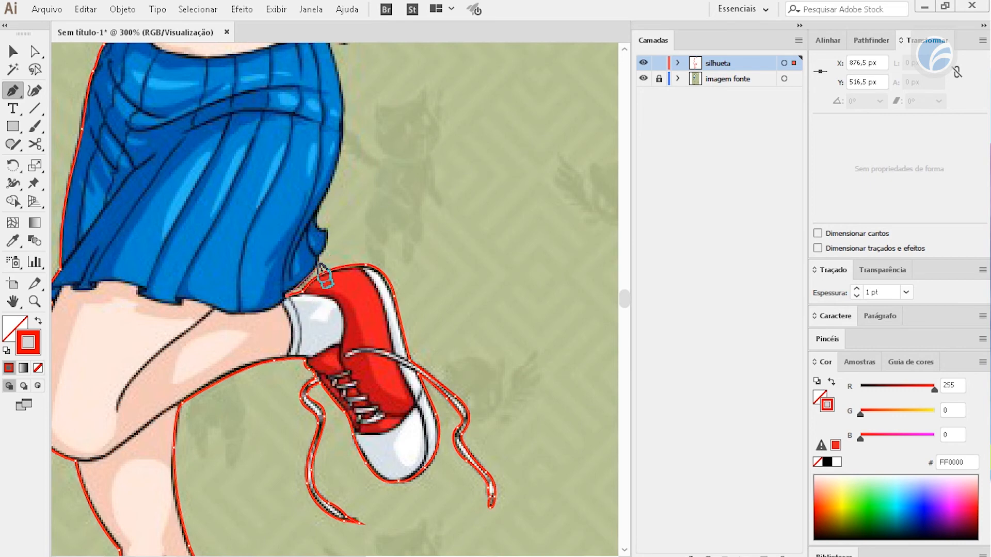
Outline the skirt's folded hem corner and its rear side up to the waistband under the fingers
left_click(322, 236)
left_click(329, 218, "ctrl")
left_click(329, 227, "ctrl")
left_click(323, 195)
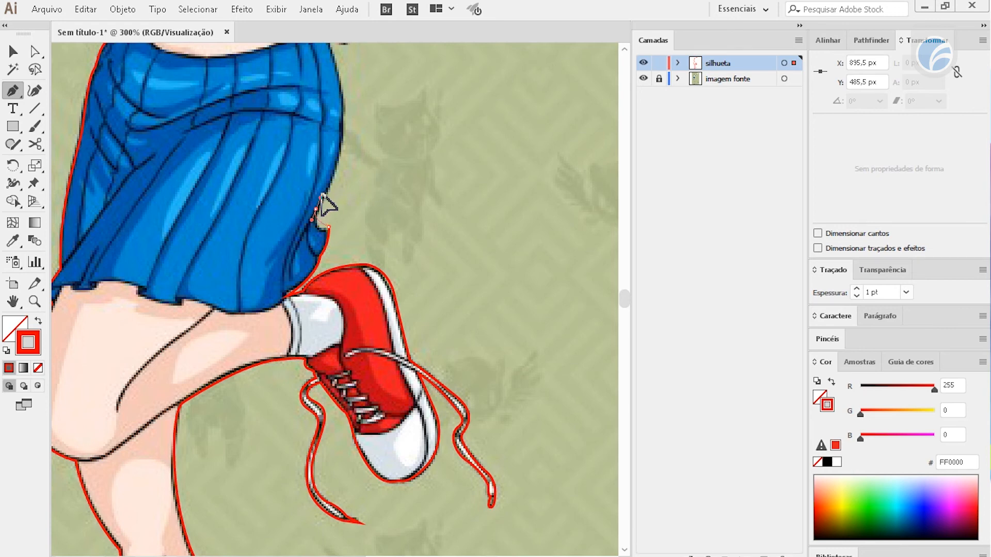
left_click_drag(322, 187, 322, 186)
left_click_drag(372, 147, 383, 297)
left_click_drag(354, 267, 352, 216)
left_click(331, 176)
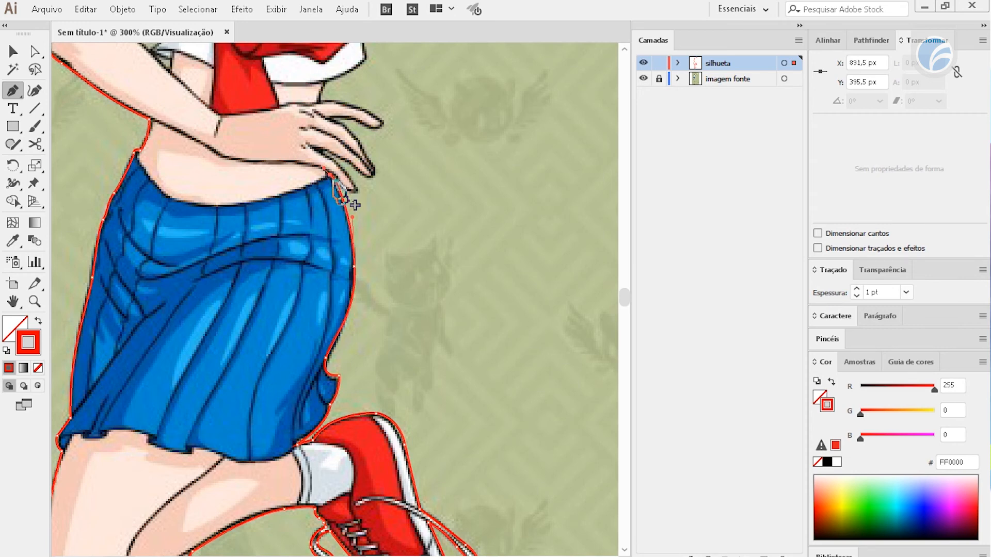
Trace around the tips of the fingers resting at the waist and along the top finger back to the hand
left_click_drag(354, 194, 362, 198)
left_click_drag(327, 153, 362, 176)
left_click_drag(370, 179, 367, 126)
left_click_drag(383, 125, 387, 119)
left_click_drag(332, 128, 350, 234)
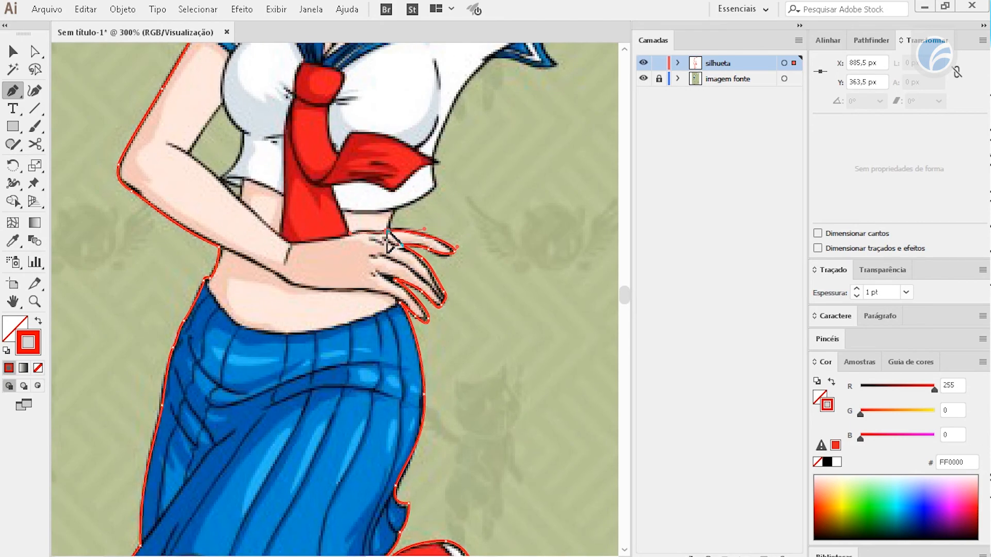
Continue the outline from the hand at the waist up the side of the blouse towards the raised arm's sleeve
left_click_drag(438, 191, 395, 265)
left_click(388, 261)
left_click_drag(450, 176, 387, 299)
left_click(385, 290)
left_click(451, 298)
left_click_drag(451, 297, 207, 390)
Trace the raised arm's sleeve edge and underside up to the wrist, undoing one misplaced segment on the way
left_click(451, 297)
left_click(433, 261)
left_click(393, 324)
left_click(399, 298)
left_click_drag(307, 311, 298, 426)
left_click(307, 311)
left_click_drag(407, 317, 465, 230)
key("ctrl+z")
left_click_drag(327, 384, 357, 347)
left_click(422, 286)
Trace the wavy inner edge of the twisted gold staff from the wrist downwards, with the view at 600%
left_click(432, 292)
left_click(422, 305)
left_click(412, 318)
key("ctrl+plus")
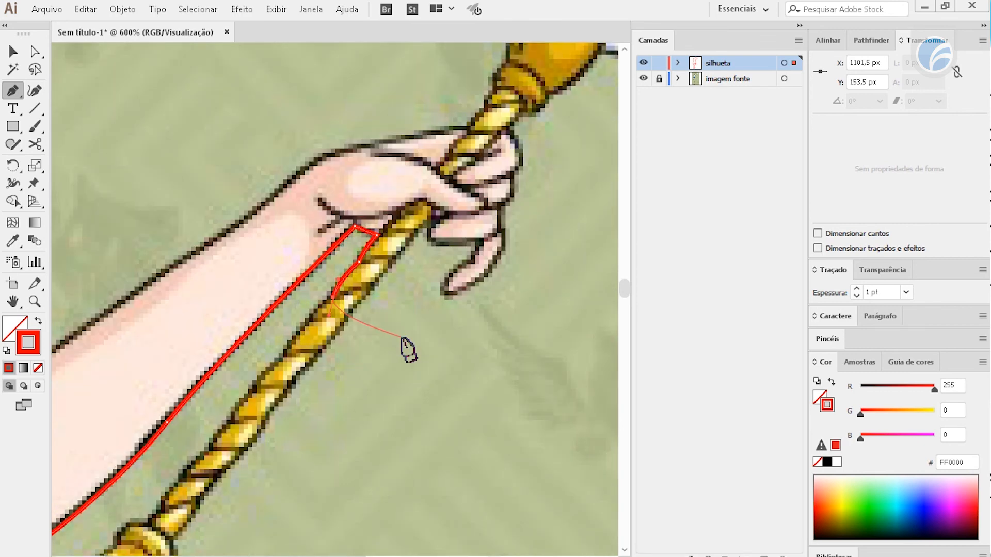
left_click_drag(333, 299, 311, 301)
left_click_drag(279, 380, 177, 507)
left_click(285, 356)
left_click(250, 391)
left_click(225, 425)
left_click(212, 449)
Continue down to the staff's collar and outline the faceted gold ornament at its end, back up to the collar's other side
key("space")
left_click_drag(201, 497, 280, 385)
left_click(223, 412)
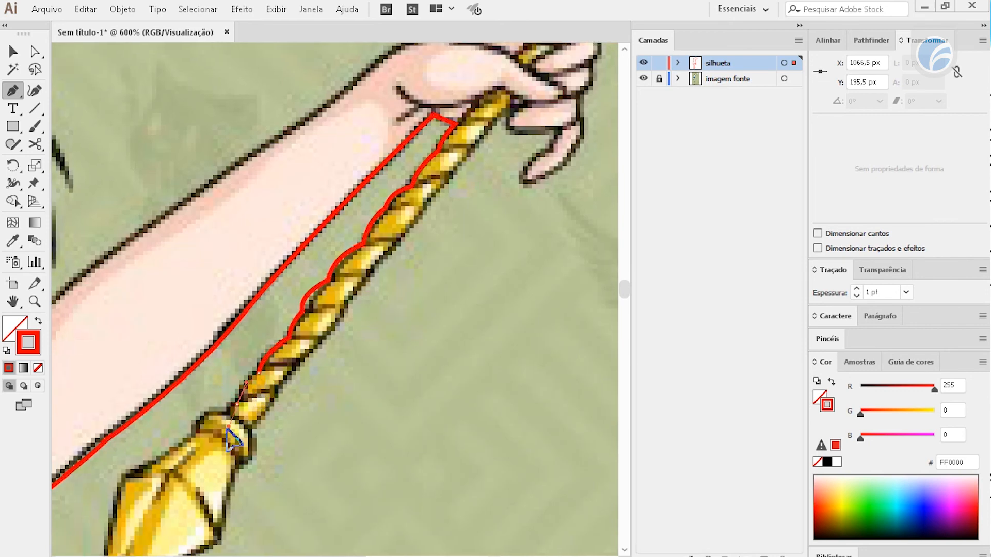
left_click_drag(194, 430, 262, 338)
left_click(193, 430)
key("space")
left_click(202, 358)
left_click(168, 514)
left_click(302, 426)
left_click(325, 349)
left_click_drag(334, 310, 321, 275)
left_click(334, 309)
Trace the outer edge of the twisted staff from the collar back up to the gripping hand
key("space")
left_click_drag(375, 259, 287, 416)
left_click(297, 399)
left_click_drag(346, 337, 355, 326)
left_click(346, 338)
key("space")
left_click_drag(426, 242, 361, 371)
left_click(433, 283)
Trace the underside of the hand gripping the staff, around the curled little finger and up the outer side of the other fingers
left_click_drag(438, 300, 445, 300)
left_click(486, 296)
left_click(481, 319)
left_click_drag(452, 344, 451, 363)
left_click(495, 329)
left_click(515, 296)
left_click(508, 265)
key("space")
left_click_drag(529, 234, 387, 405)
left_click(386, 403)
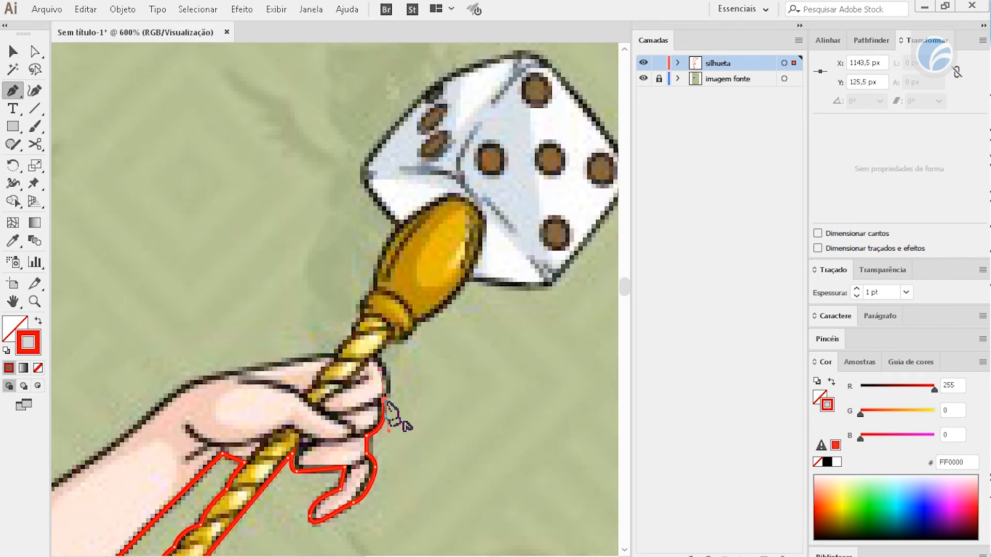
Trace around the upper knuckle and up the outer side of the staff's gold knob to the die's lower edge
left_click_drag(379, 355, 401, 368)
left_click_drag(419, 324, 425, 298)
left_click(419, 324)
key("space")
left_click_drag(472, 321, 393, 438)
left_click_drag(389, 400, 414, 360)
left_click(388, 400)
Outline the white die around its rounded corners, back down to the other side of the gold knob
left_click_drag(464, 404, 481, 404)
left_click_drag(533, 332, 538, 324)
key("space")
left_click_drag(578, 305, 474, 392)
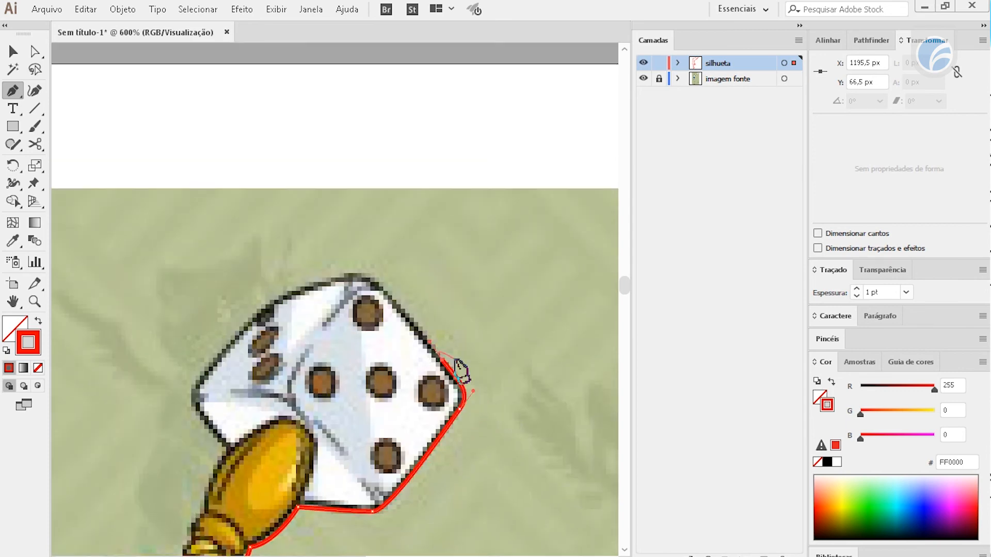
left_click_drag(362, 273, 329, 270)
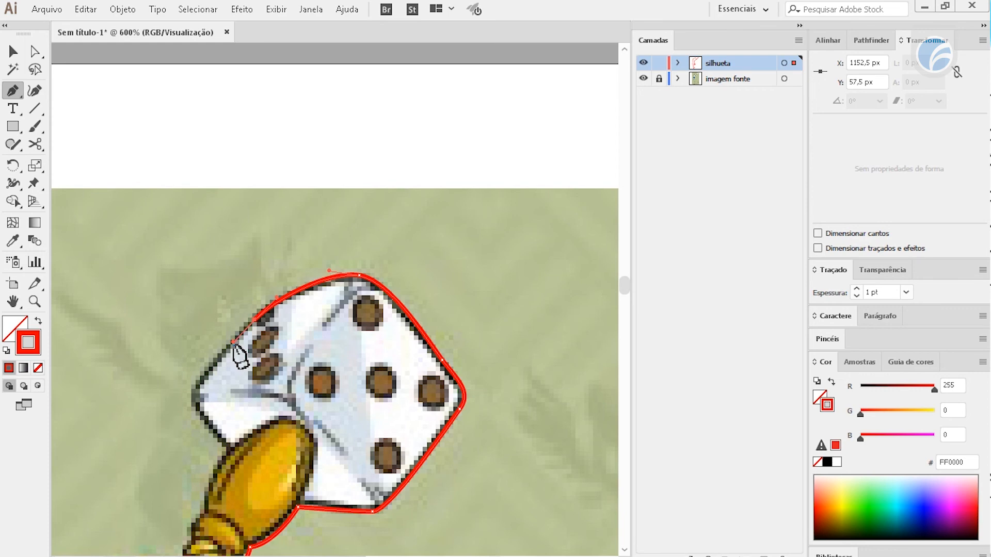
left_click_drag(194, 386, 194, 405)
left_click_drag(206, 426, 328, 260)
left_click(223, 446)
Trace the other side of the gold knob and its collar down to the gripping hand
key("space")
left_click_drag(315, 323, 301, 370)
left_click(314, 323)
left_click(272, 383)
Trace the top of the hand and the upper edge of the raised arm, past the elbow, down to the neckline
left_click_drag(209, 375, 501, 233)
left_click_drag(394, 289, 368, 312)
left_click_drag(281, 382, 472, 147)
left_click_drag(413, 185, 322, 240)
left_click_drag(268, 299, 430, 135)
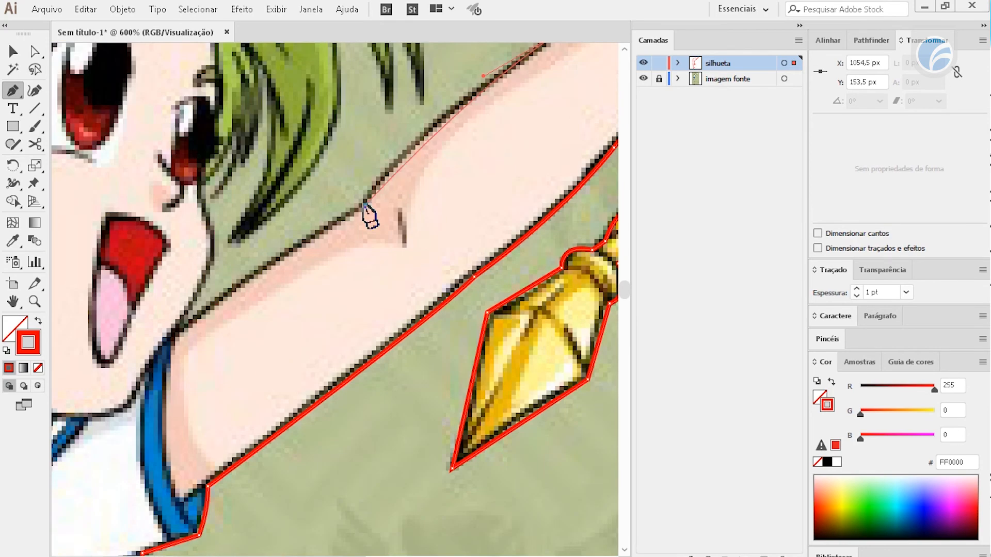
left_click_drag(365, 205, 316, 283)
left_click(365, 206)
left_click_drag(177, 334, 118, 392)
left_click(177, 334)
Trace the cheek up to the eye and outline the first narrow hair strands beside it
left_click_drag(229, 229, 215, 265)
left_click(202, 245)
left_click_drag(238, 186, 249, 142)
left_click(237, 186)
left_click_drag(216, 253, 183, 308)
left_click(215, 253)
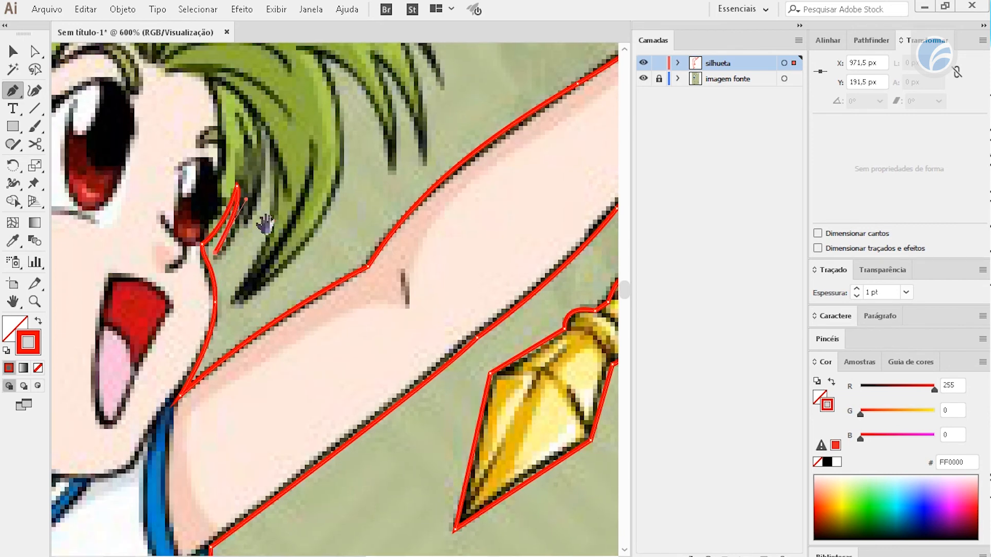
left_click_drag(253, 176, 244, 244)
left_click_drag(241, 210, 237, 122)
left_click(242, 211)
left_click(240, 296)
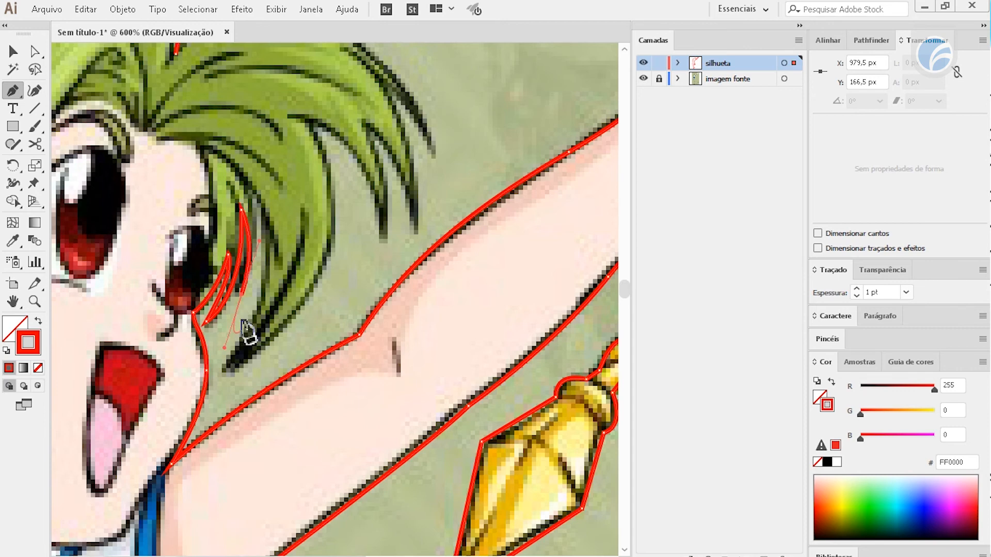
Outline the inner edge of the long hair lock beside the face down to its pointed tip
left_click_drag(250, 187, 229, 115)
left_click(250, 187)
left_click_drag(267, 259, 264, 294)
left_click_drag(219, 370, 201, 387)
left_click(220, 370)
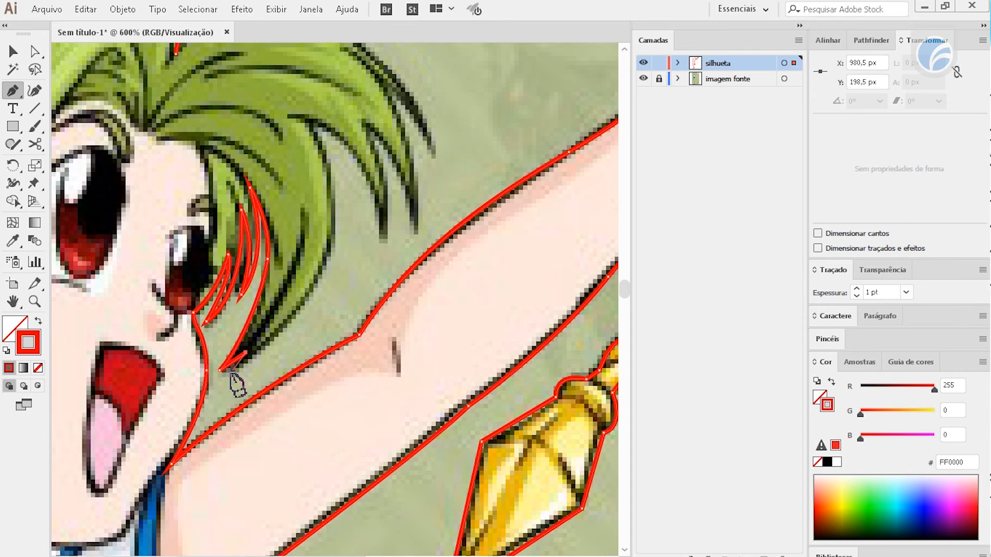
Trace the long lock's outer edge upwards and outline the pointed hair spikes above the raised arm
left_click_drag(338, 223, 341, 137)
left_click(311, 121)
left_click_drag(381, 237, 381, 322)
left_click(381, 237)
left_click_drag(415, 209, 424, 328)
left_click_drag(377, 243, 346, 199)
left_click(377, 243)
left_click_drag(425, 347, 436, 403)
left_click(425, 347)
left_click_drag(442, 288, 478, 376)
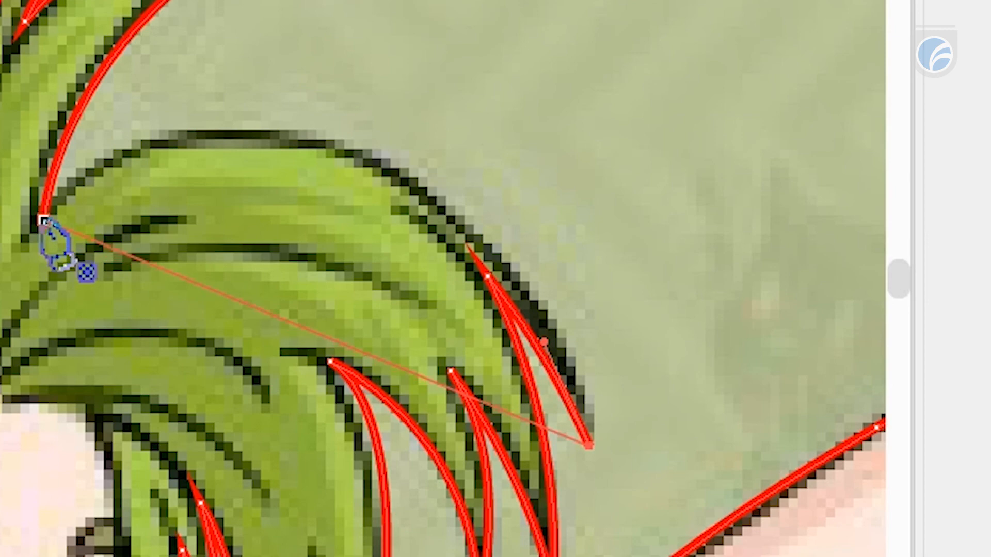
left_click_drag(44, 221, 0, 551)
key("ctrl+z")
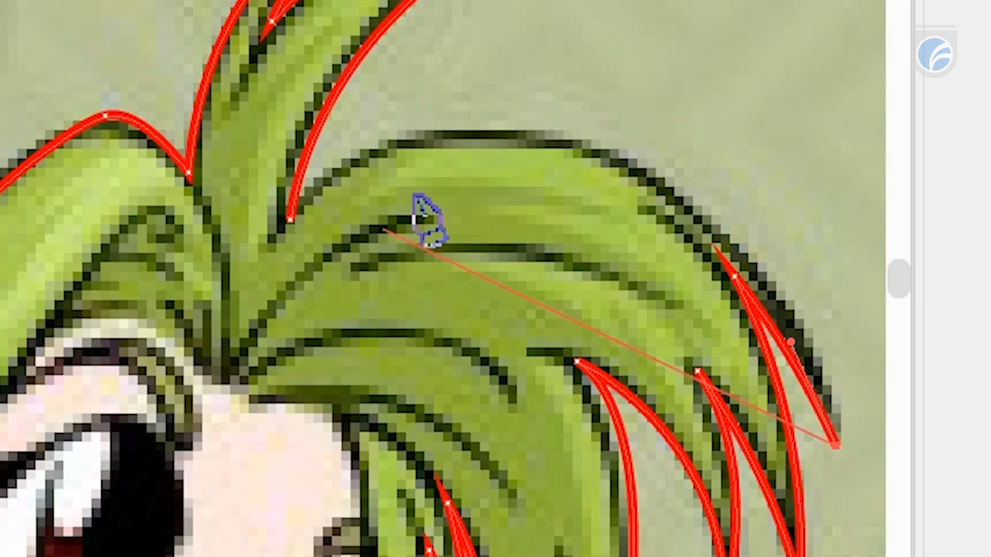
left_click_drag(495, 125, 191, 138)
key("ctrl+z")
key("ctrl+z")
Close the silhouette path with a curve over the top of the hair to its starting anchor, and deselect it
left_click_drag(642, 162, 475, 106)
mouse_move(290, 219)
left_mouse_down()
mouse_move(276, 277)
mouse_move(231, 296)
left_mouse_up()
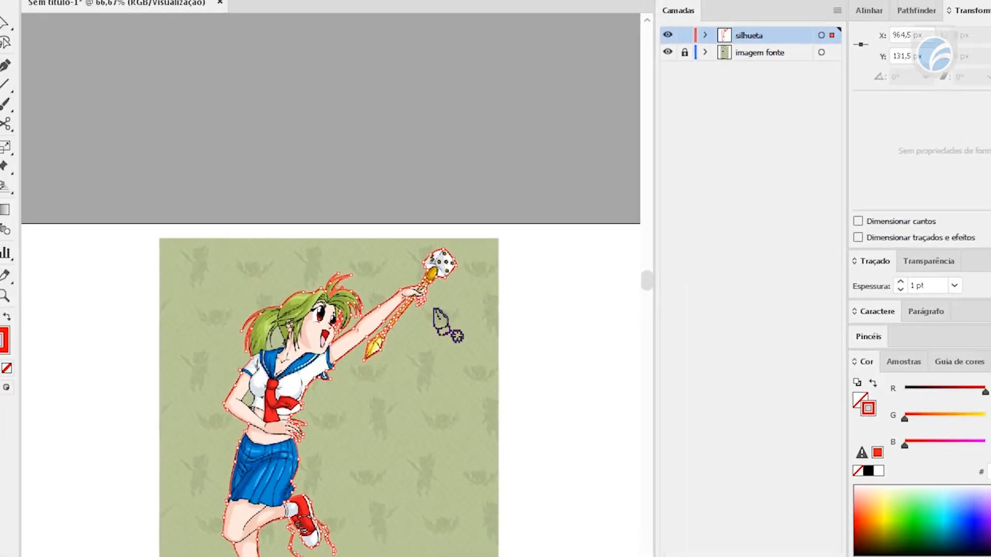
key("v")
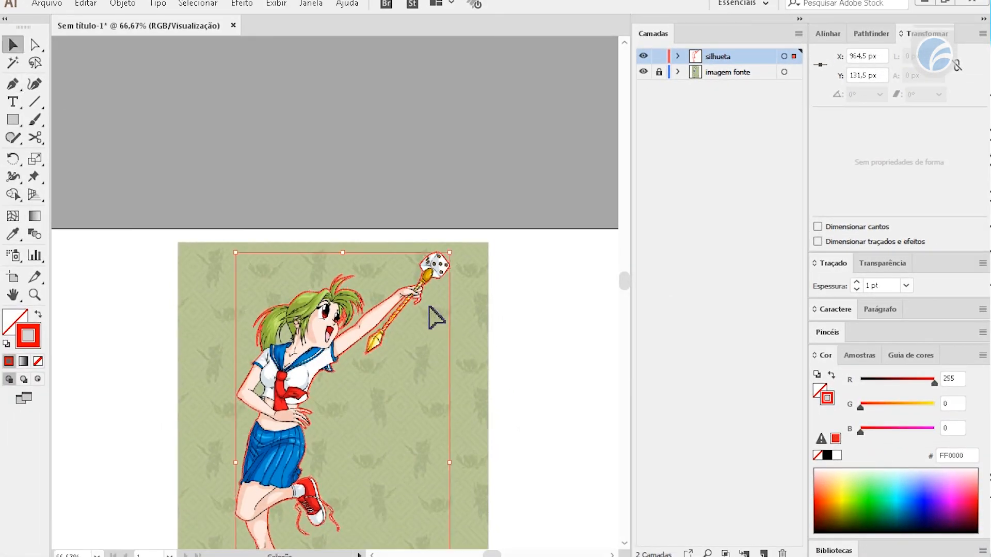
left_click(469, 187)
Hide the "imagem fonte" layer so only the traced silhouette outline is shown
key("space")
left_click_drag(501, 325, 498, 142)
left_click_drag(497, 282, 526, 295)
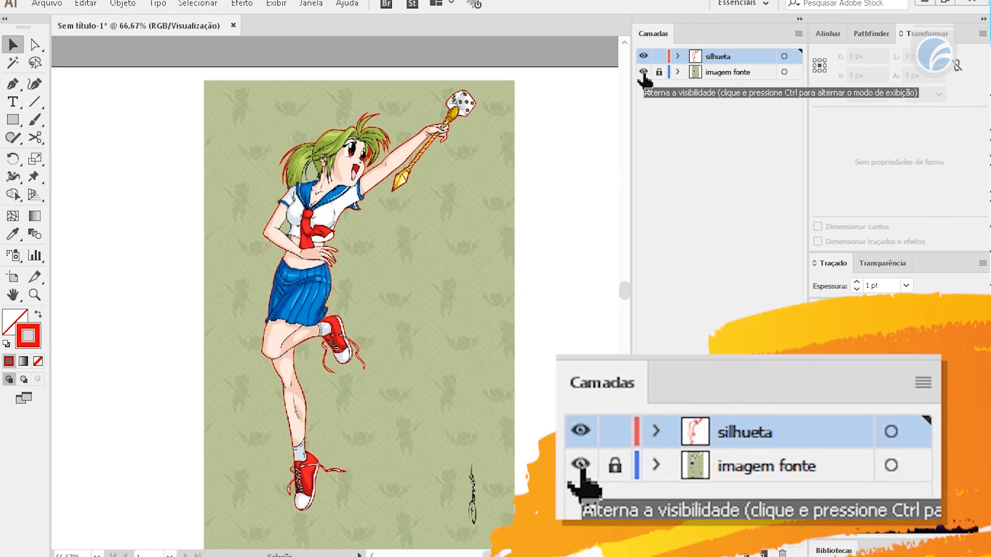
key("space")
left_click_drag(573, 157, 563, 136)
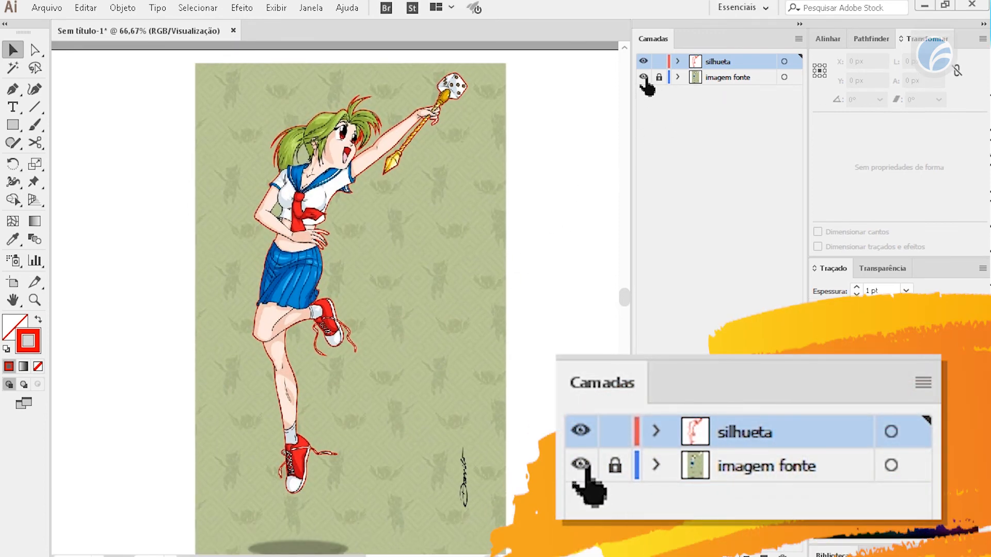
left_click(644, 77)
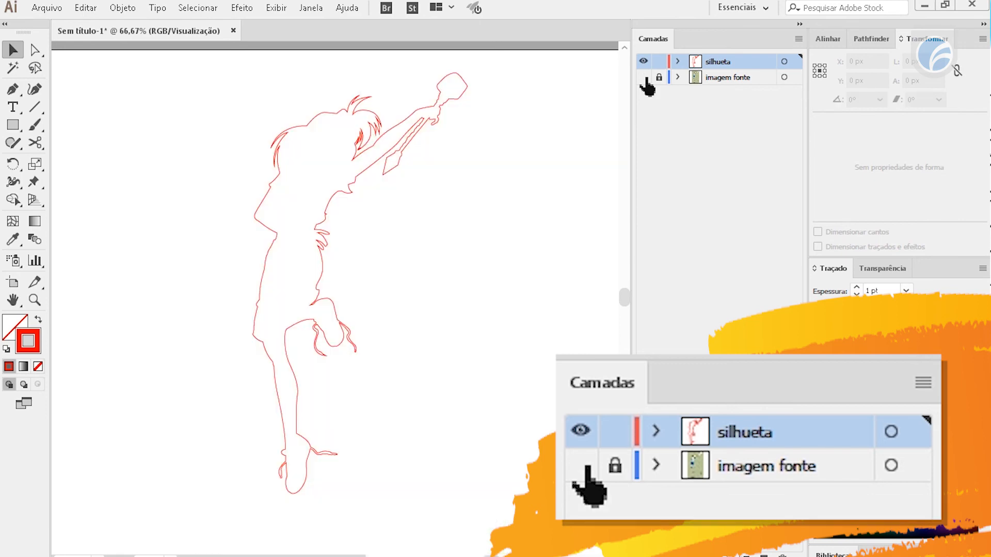
Select the whole silhouette outline, swap its fill and stroke for a solid red fill without outline, and deselect it
left_click_drag(500, 314, 473, 319)
left_click_drag(141, 85, 531, 465)
left_click(388, 209)
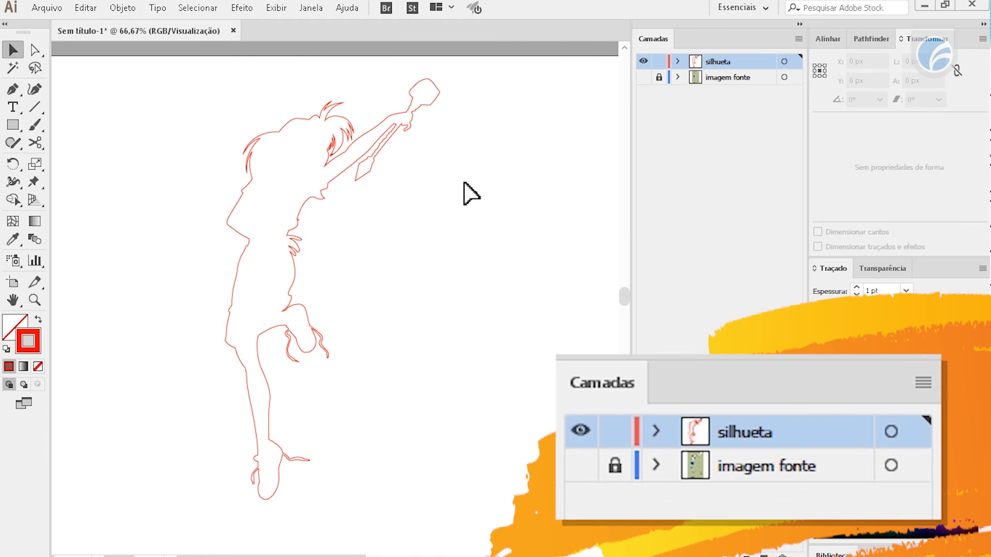
left_click_drag(258, 218, 408, 305)
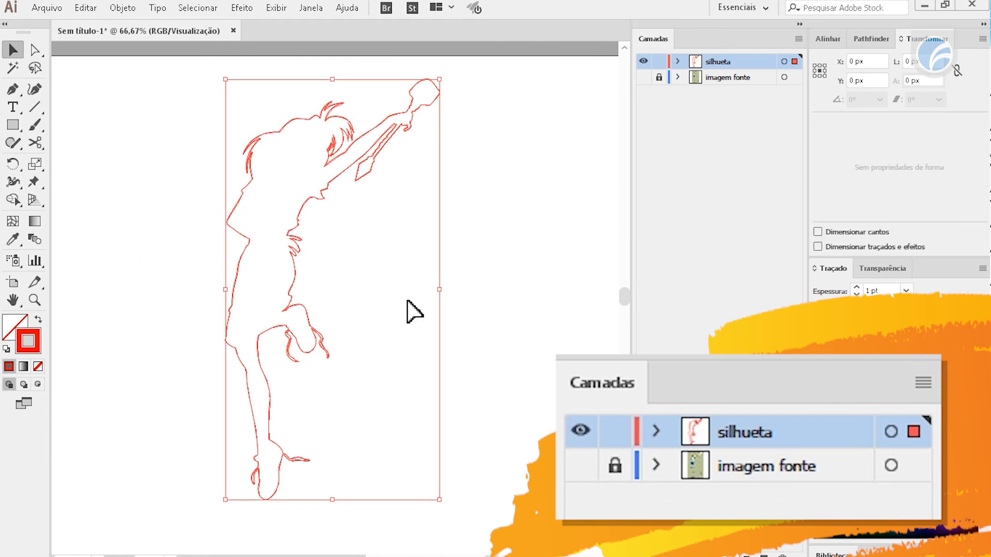
left_click(38, 323)
left_click(158, 260)
key("space")
left_click_drag(457, 396, 468, 402)
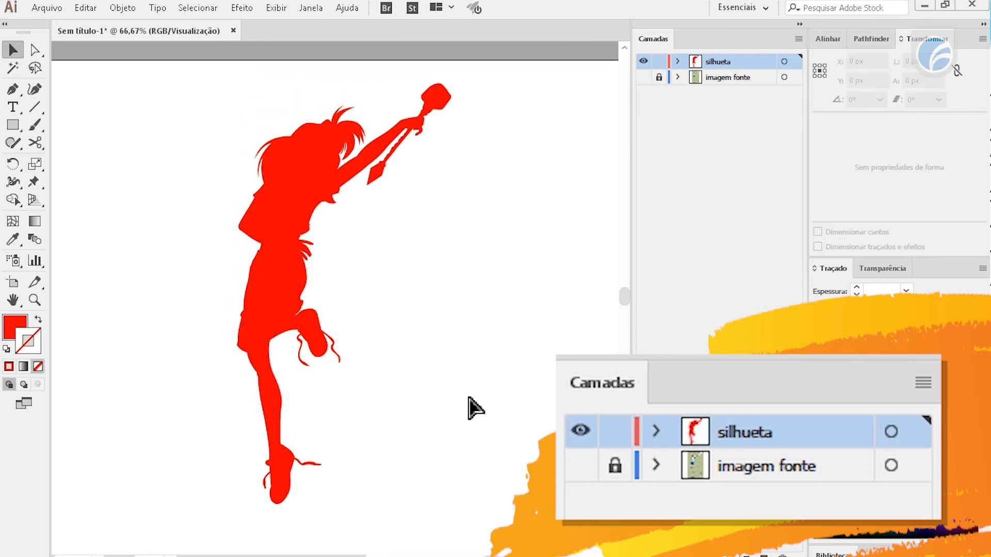
Examine the filled silhouette at 25% and the hair's edges at 779% and 2159.58%, ending with the whole artboard in view
key("ctrl+minus")
key("ctrl+minus")
key("ctrl+minus")
left_click_drag(464, 396, 466, 321)
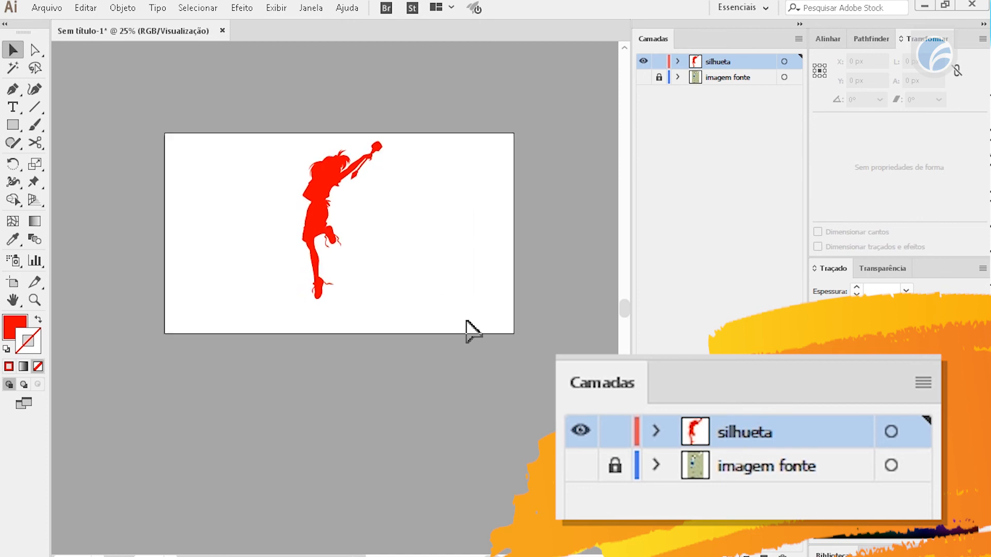
key("z")
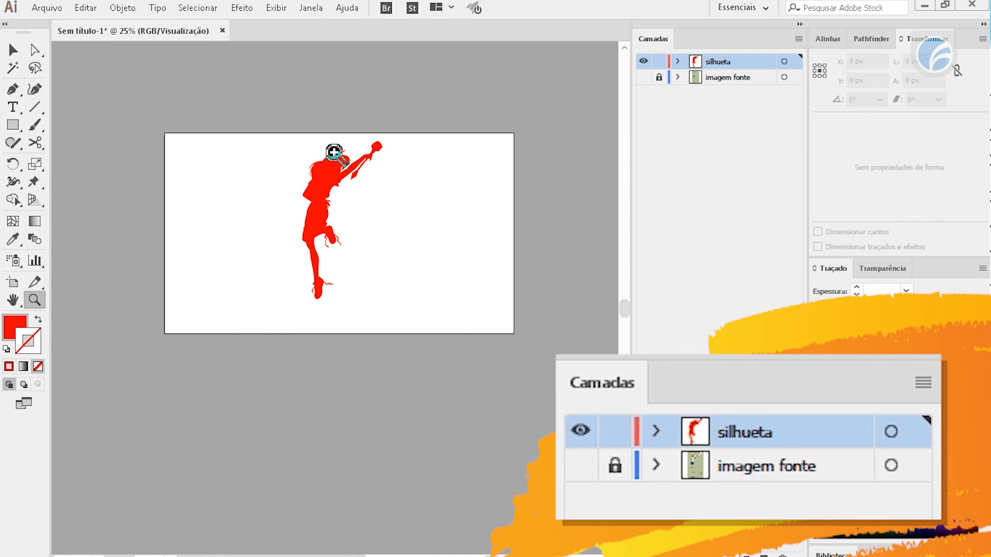
left_click_drag(327, 150, 345, 162)
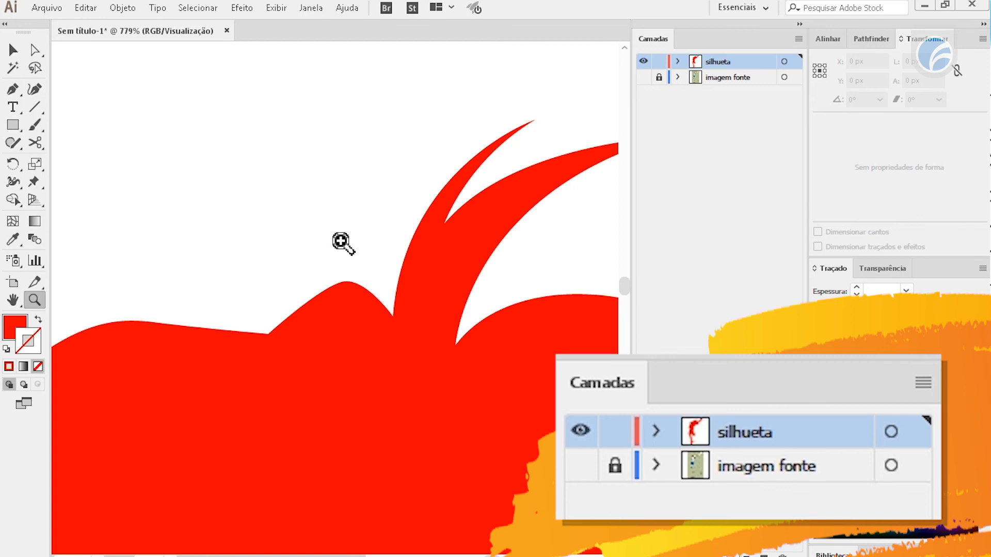
left_click_drag(315, 215, 519, 388)
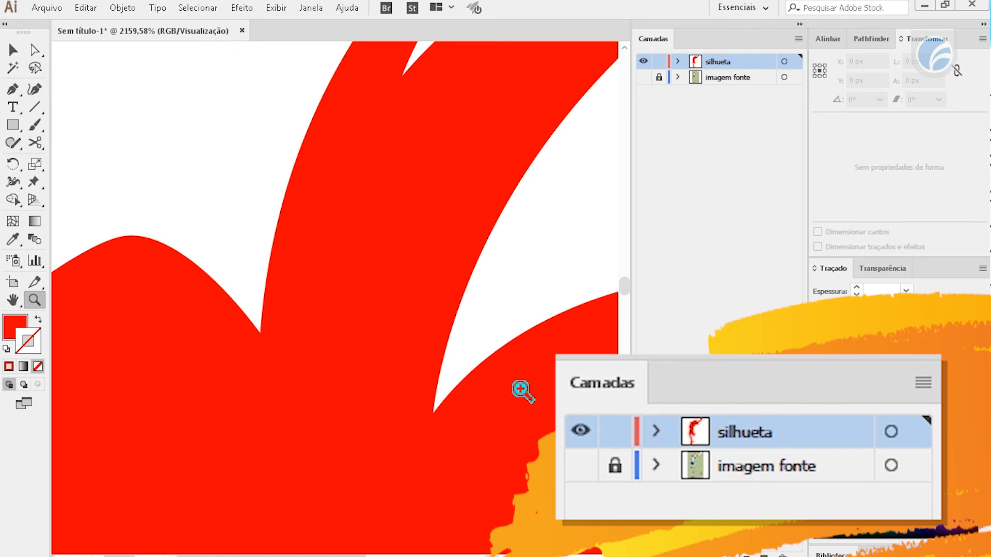
key("ctrl+0")
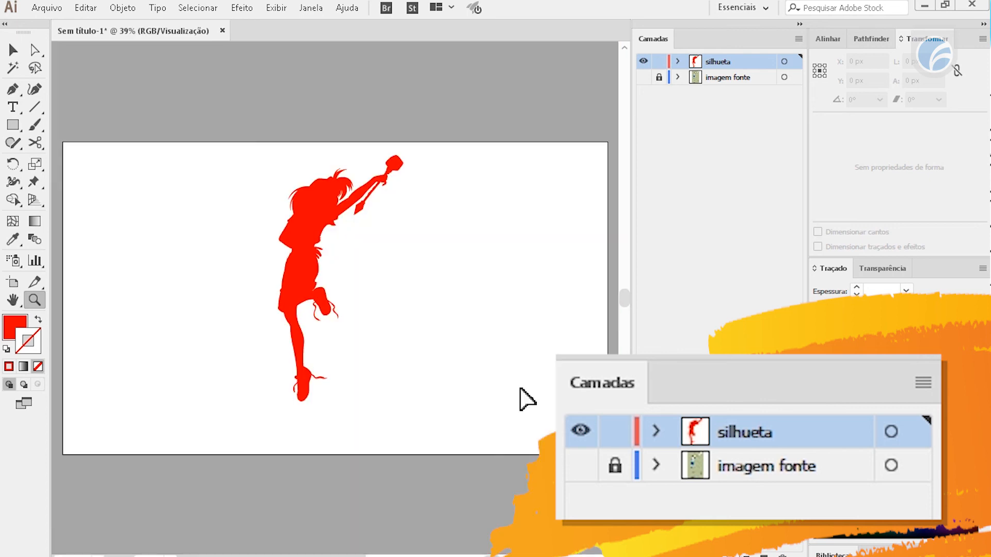
key("v")
left_click_drag(516, 414, 481, 408)
left_click_drag(465, 261, 492, 267)
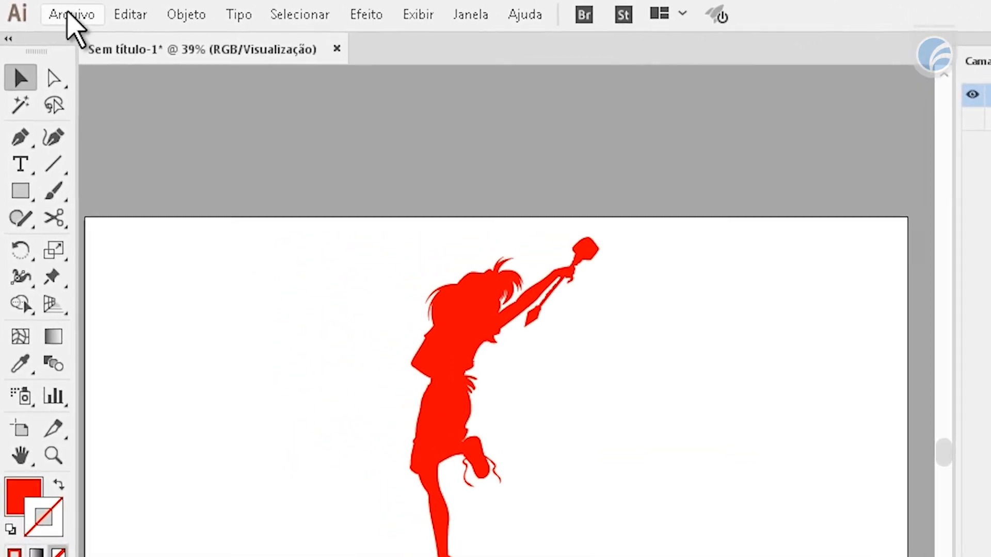
Save the document to the desktop as silhueta-garota.ai in Adobe Illustrator (*.AI) format
left_click(52, 10)
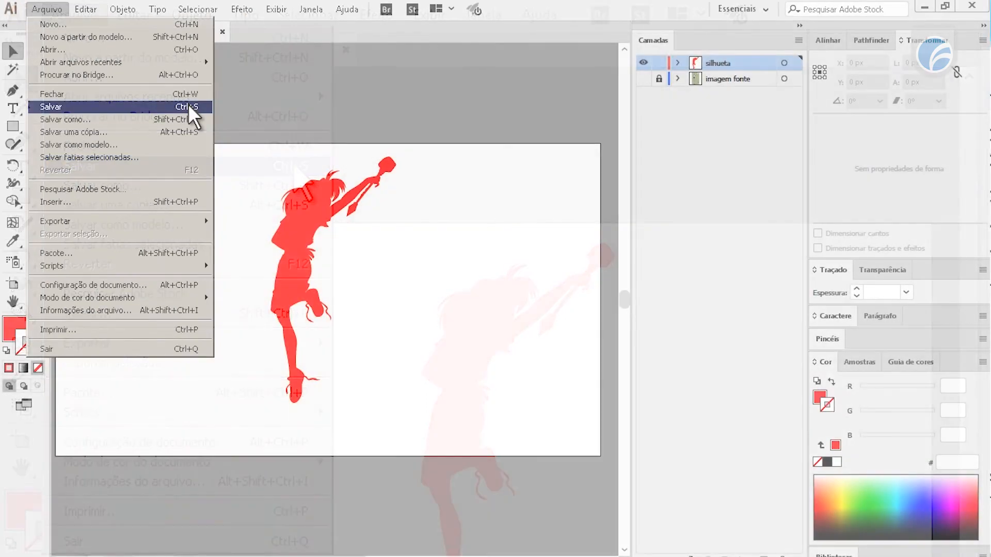
left_click(295, 166)
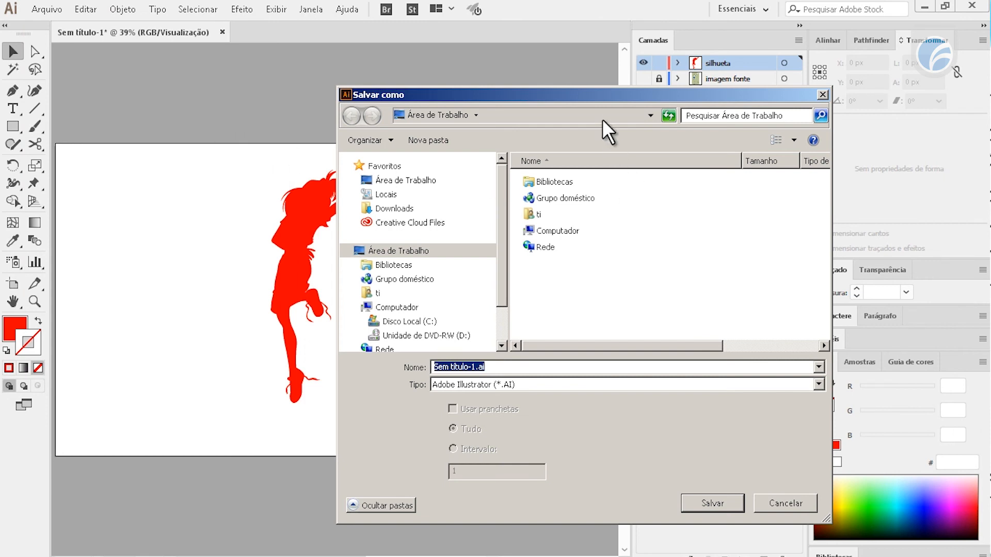
left_click_drag(593, 95, 497, 66)
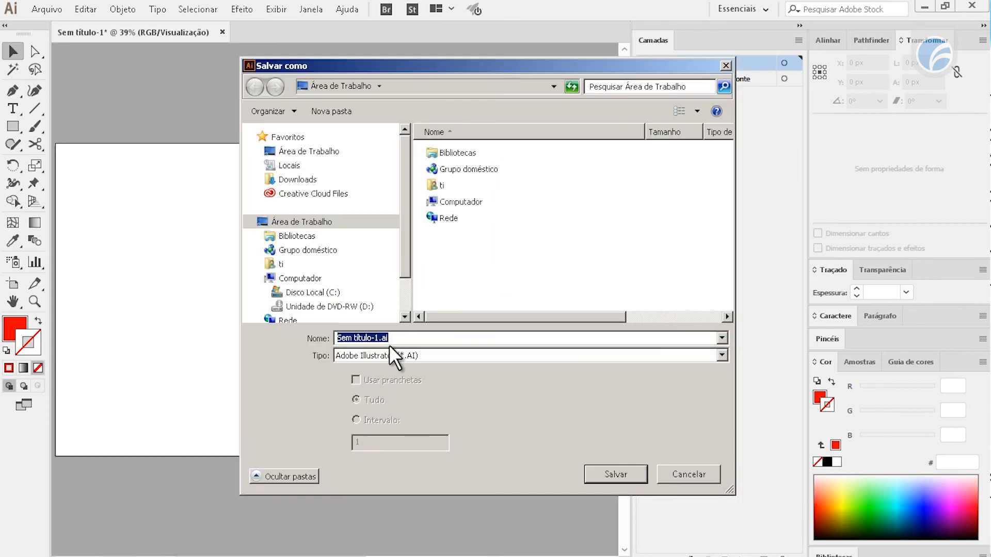
left_click(383, 338)
left_click_drag(381, 338, 282, 330)
type("silhueta")
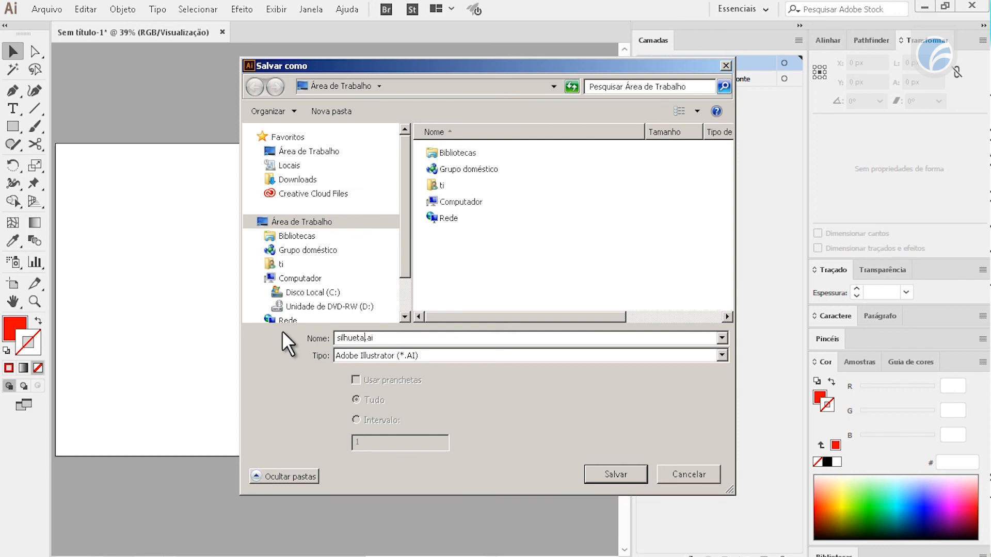
type("-garota")
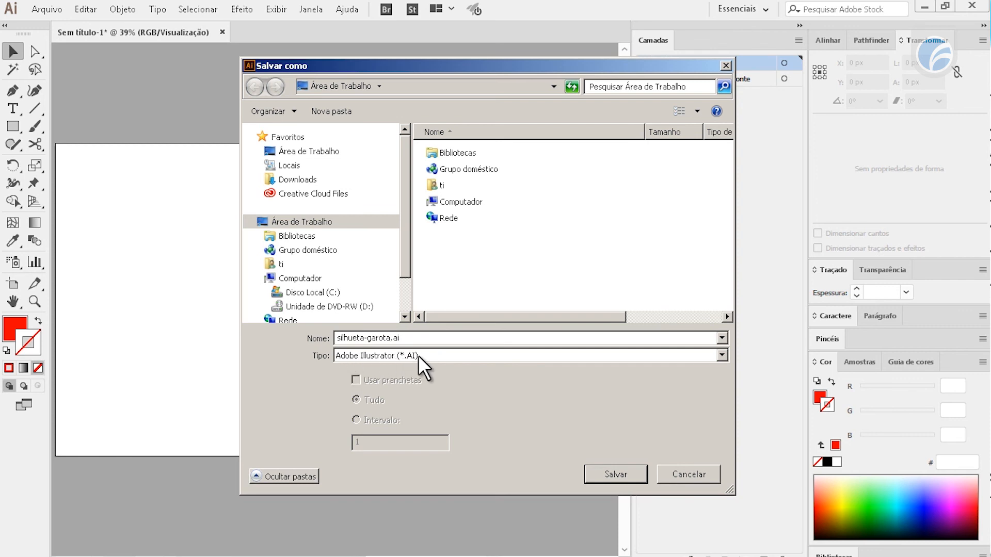
left_click(620, 470)
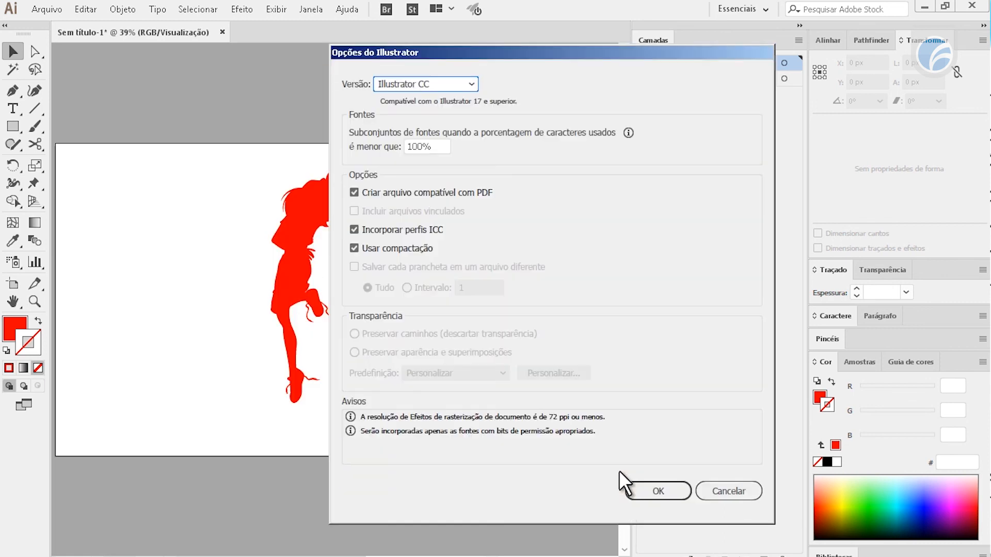
Check the available legacy versions, keep Illustrator CC as the file version, and accept the save options
left_click(471, 83)
left_click(434, 85)
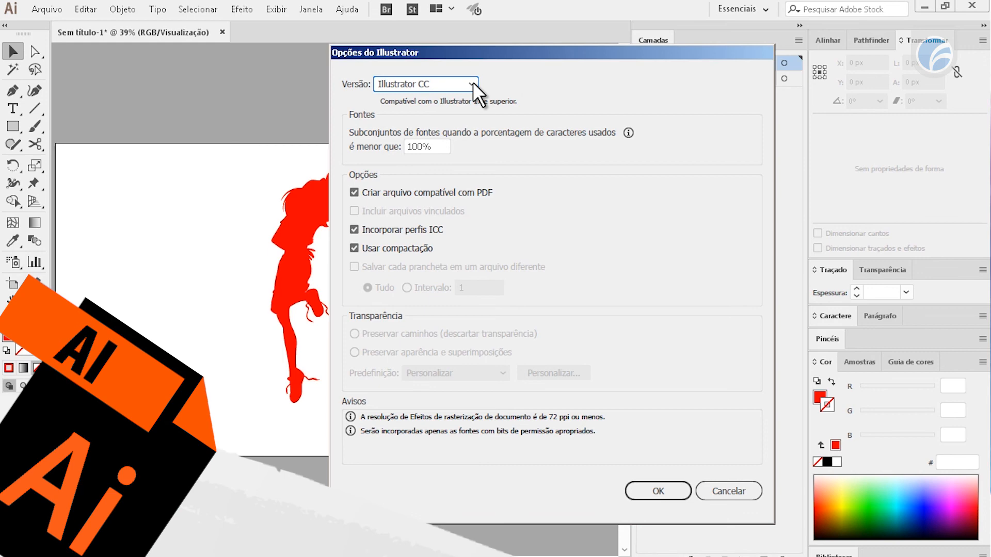
left_click(472, 84)
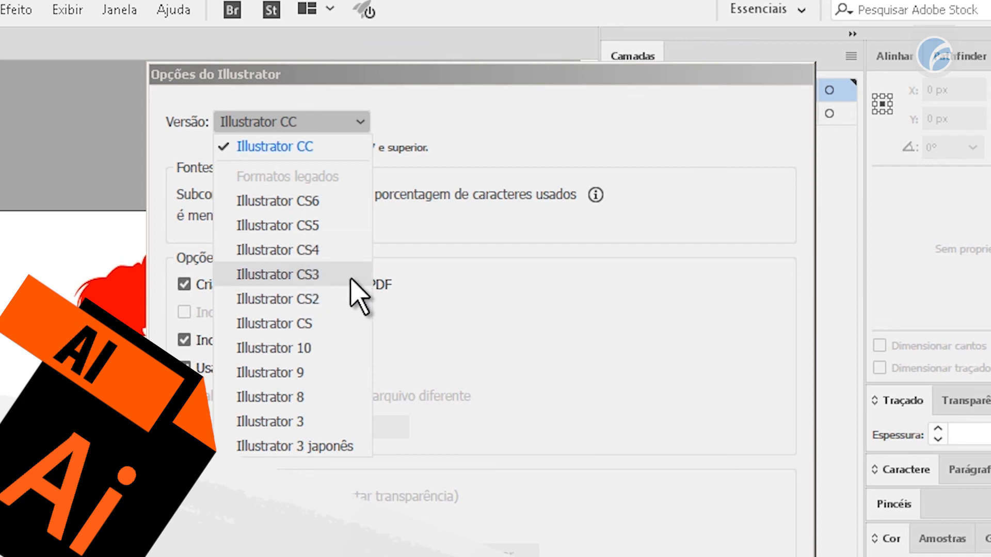
left_click(550, 280)
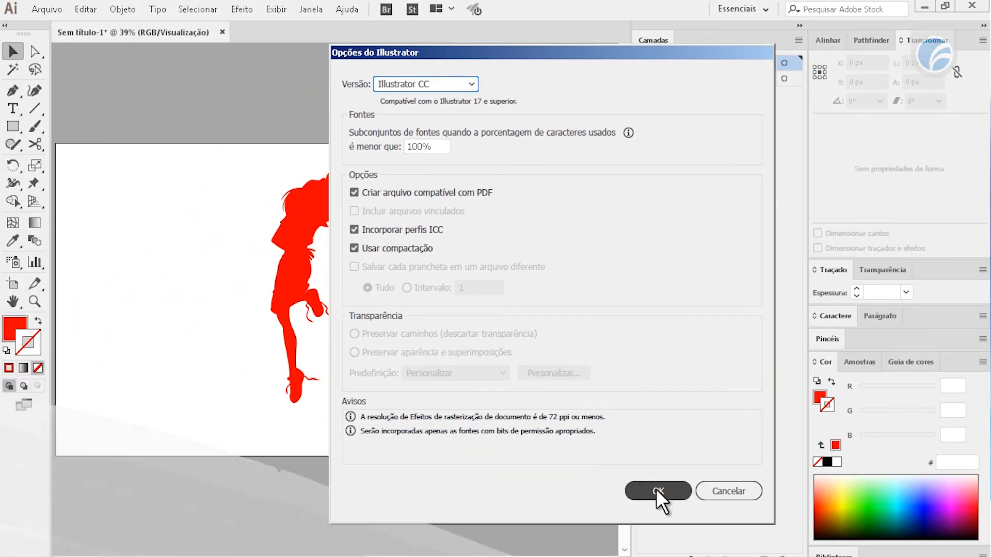
left_click(656, 488)
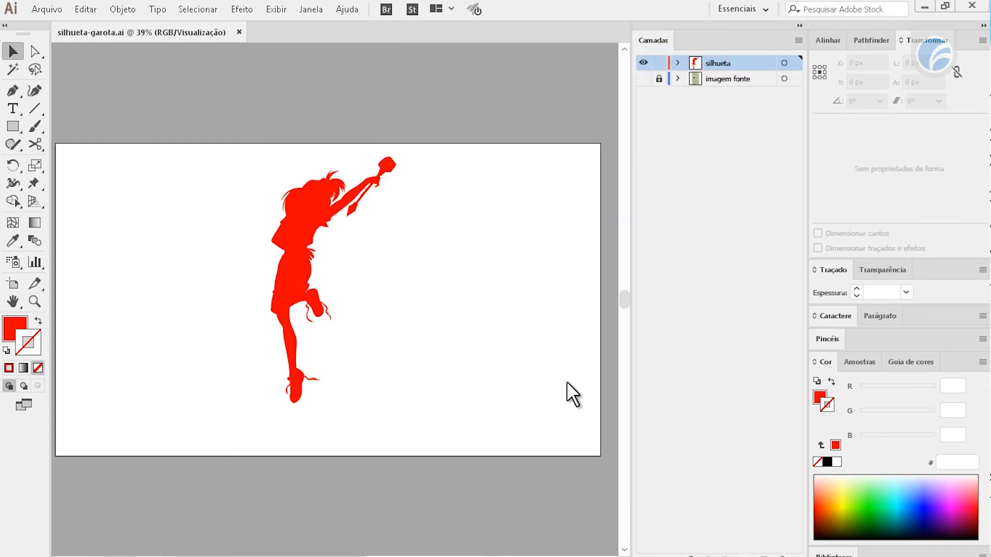
Select the silhouette and give it a light blue stroke, colour 11C9FF
left_click(312, 198)
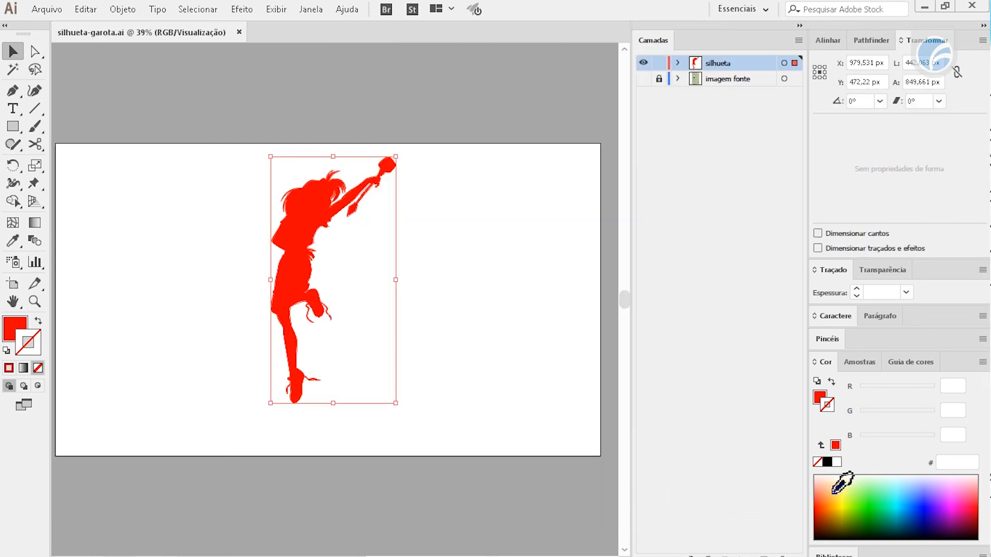
key("x")
left_click(828, 496)
left_click(901, 504)
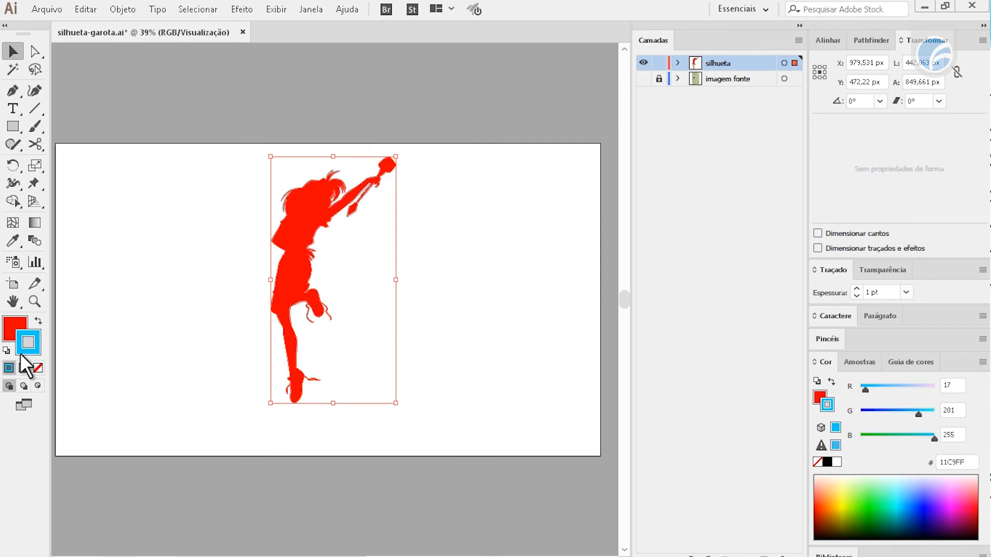
Remove the silhouette's stroke and change its fill to blue, colour 000CED, leaving nothing selected
left_click(37, 368)
left_click(14, 329)
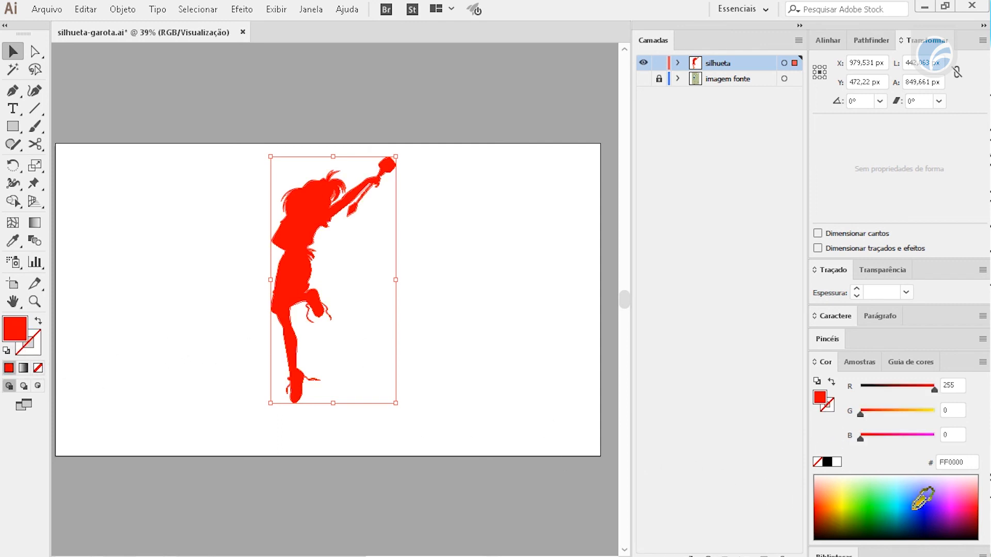
left_click(923, 493)
left_click(440, 327)
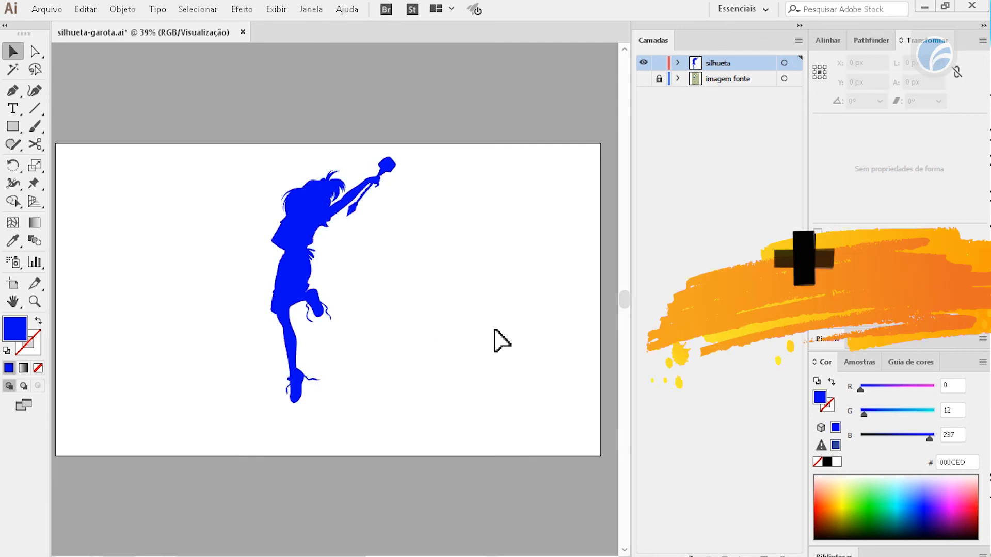
Save the recoloured silhouette in the existing silhueta-garota.ai file
key("ctrl+s")
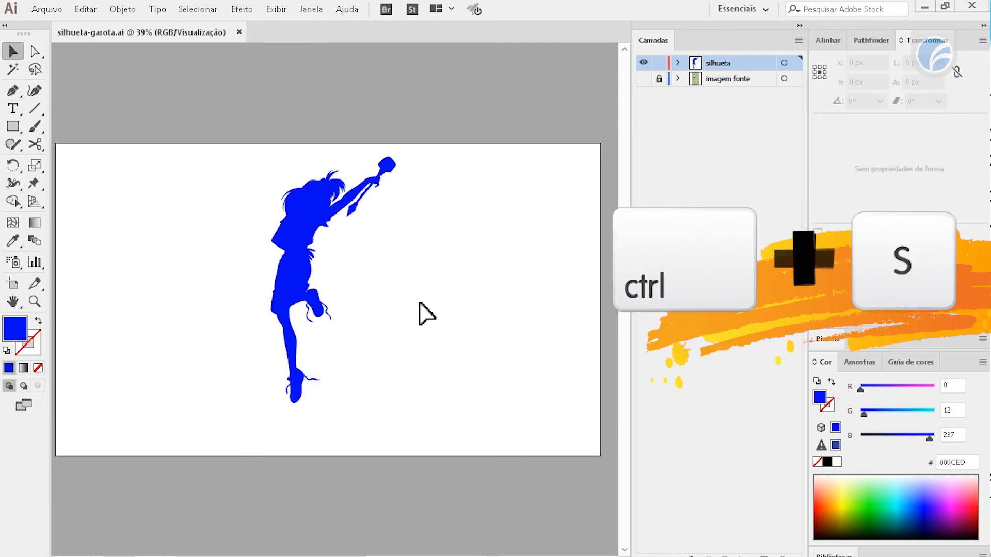
left_click_drag(455, 336, 458, 353)
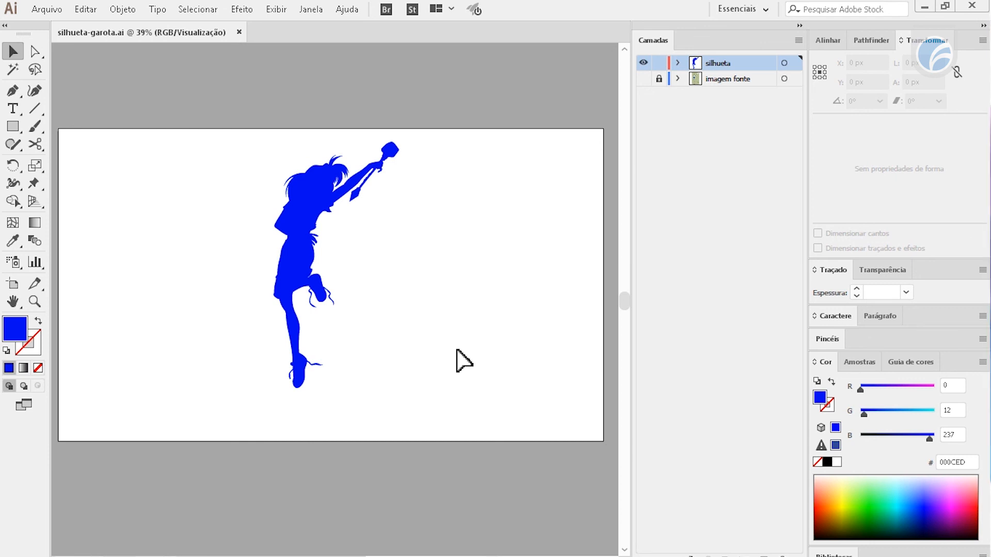
Switch to the web browser to view the illustrator's portfolio home page, and return to the Illustrator document
key("alt+Tab")
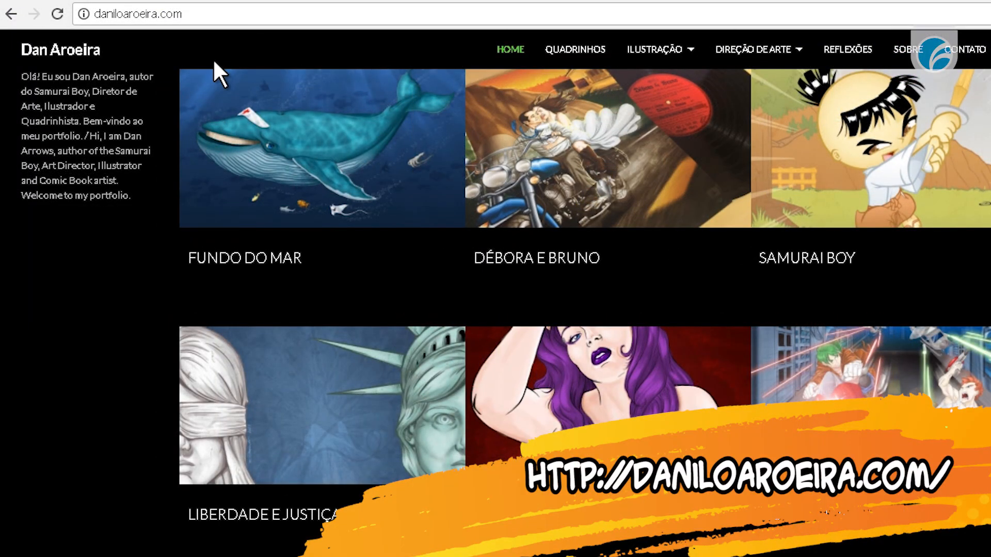
mouse_move(628, 48)
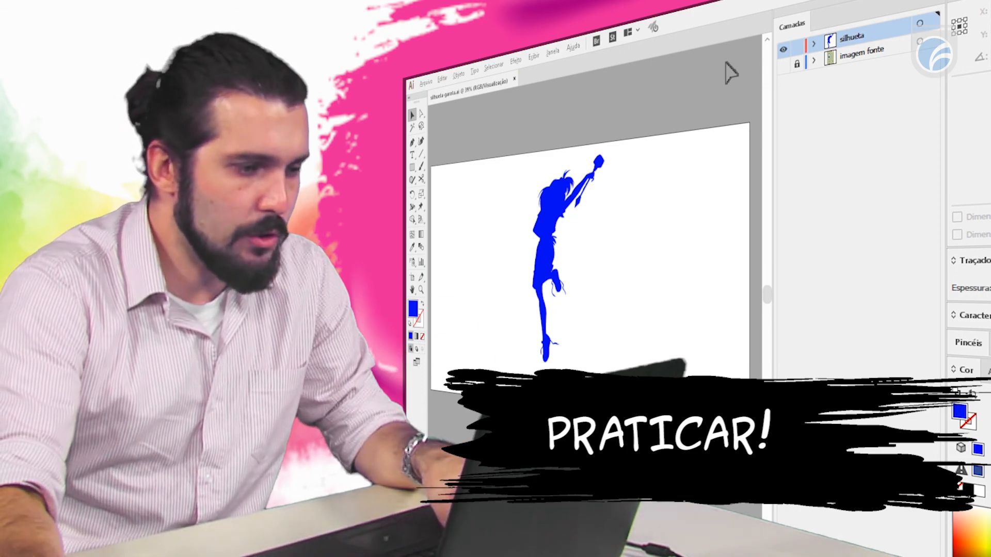
key("alt+Tab")
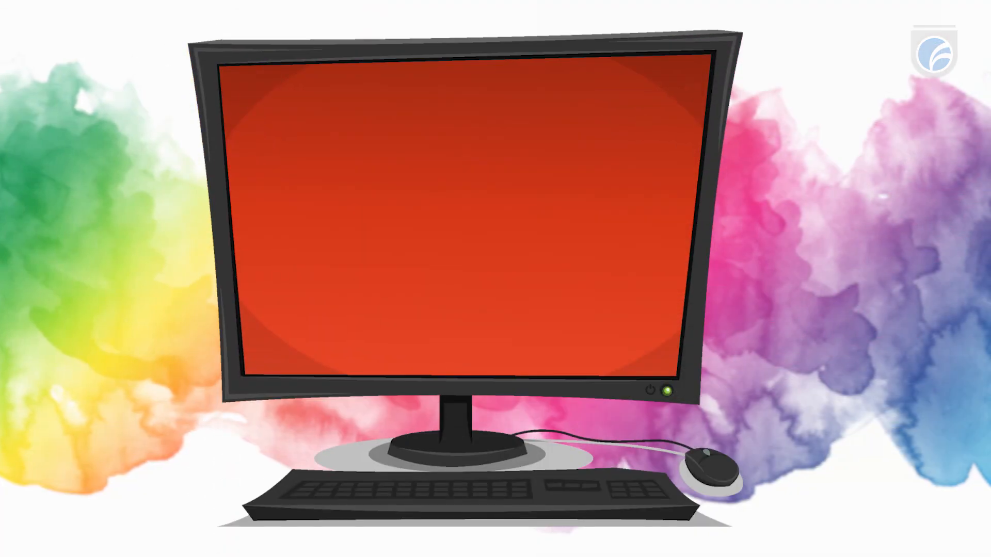